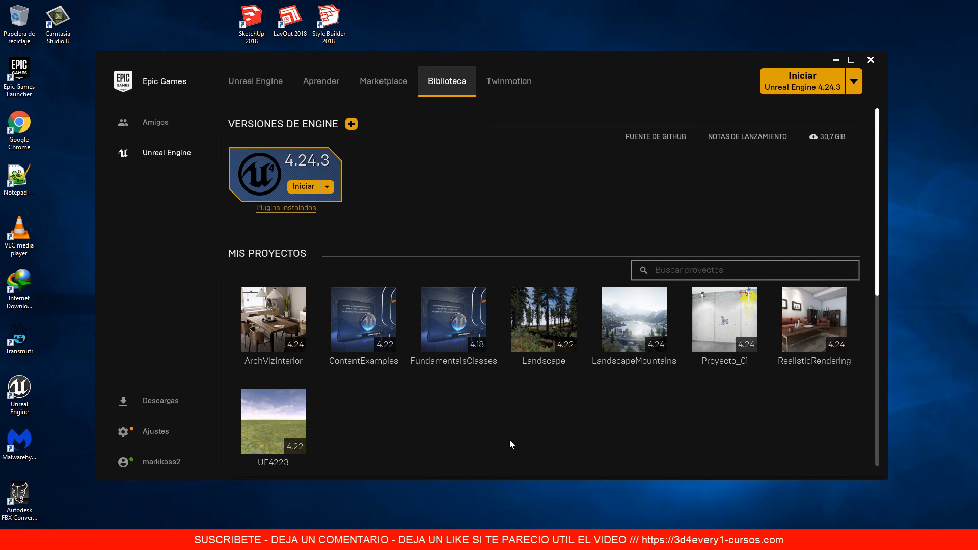
pyautogui.click(351, 125)
pyautogui.click(451, 161)
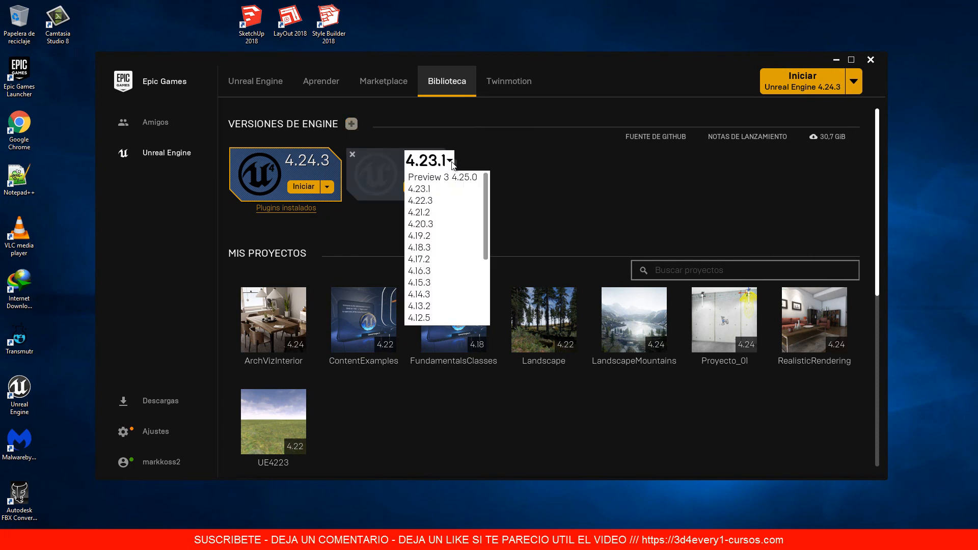
pyautogui.click(465, 188)
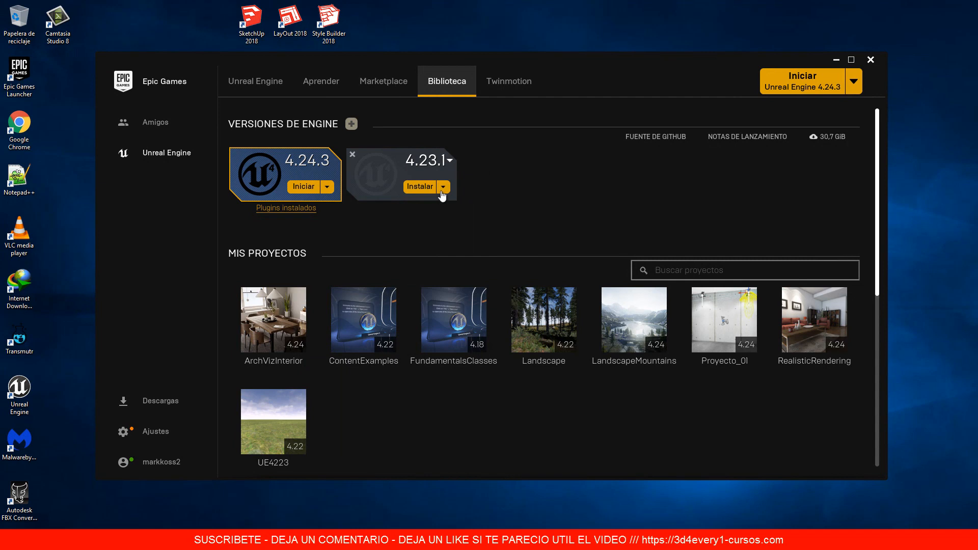
pyautogui.click(442, 187)
pyautogui.click(439, 228)
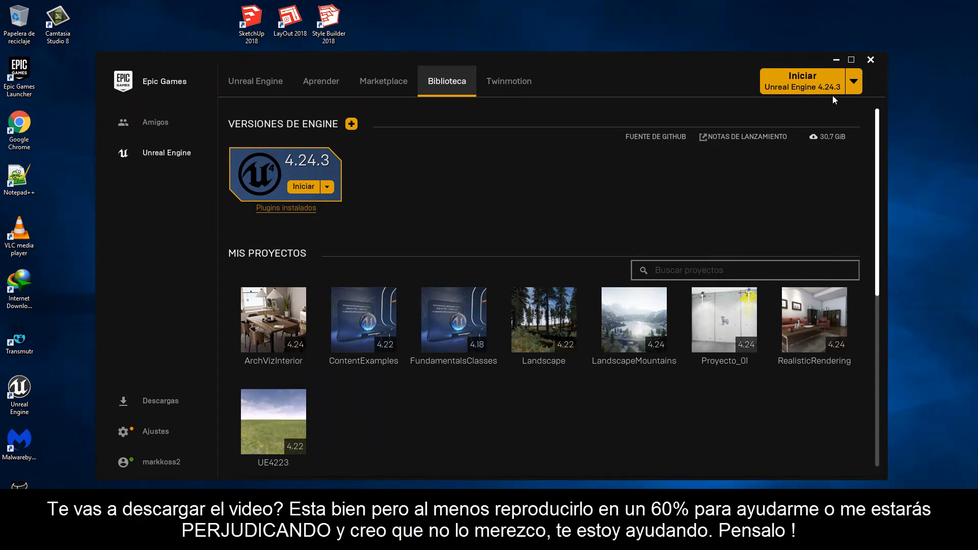
# Launch Unreal Engine 4.24.3 and choose the Blank template from the Architecture, Engineering, and Construction category for a new project
pyautogui.click(810, 81)
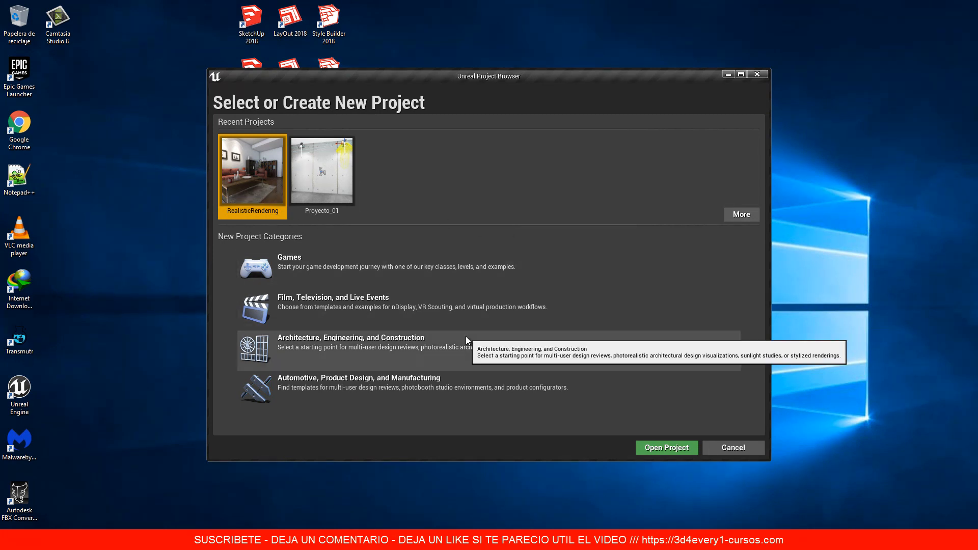
pyautogui.click(342, 339)
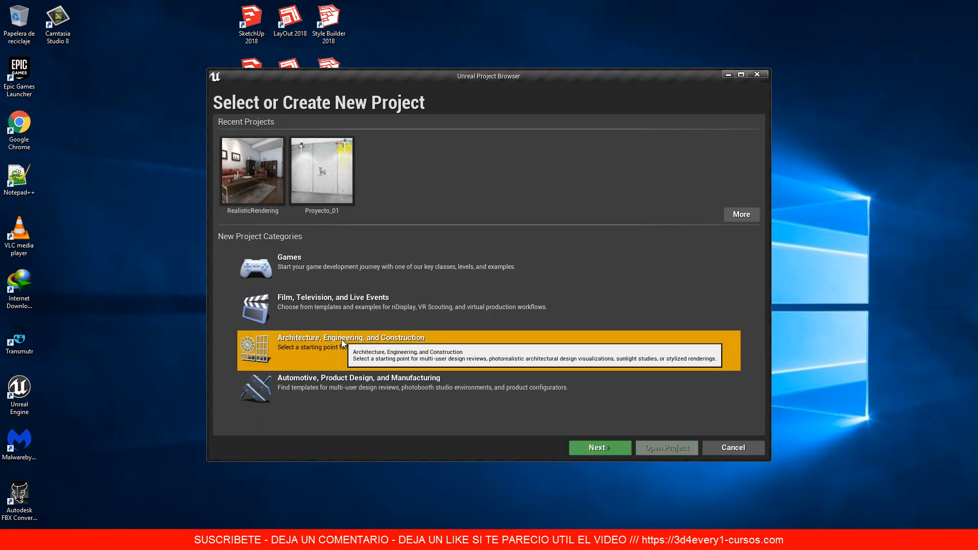
pyautogui.click(600, 448)
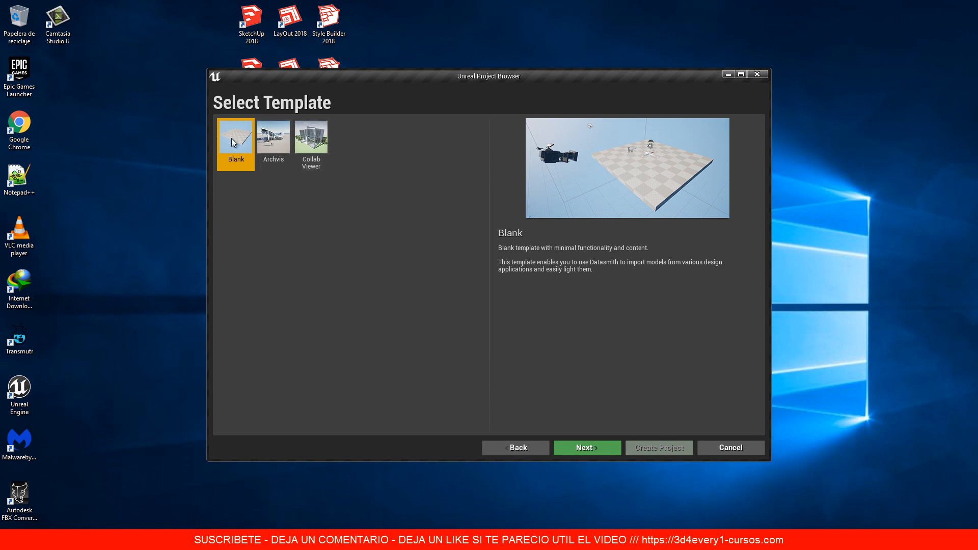
pyautogui.click(586, 448)
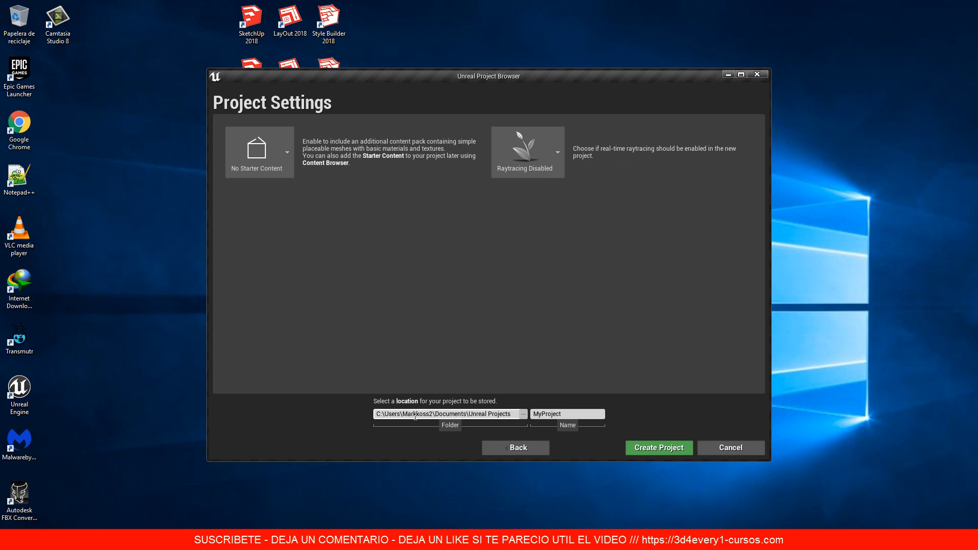
# Name the new project SK_Importante and create it without starter content and with raytracing disabled
pyautogui.click(575, 415)
pyautogui.write('SK_Importante')
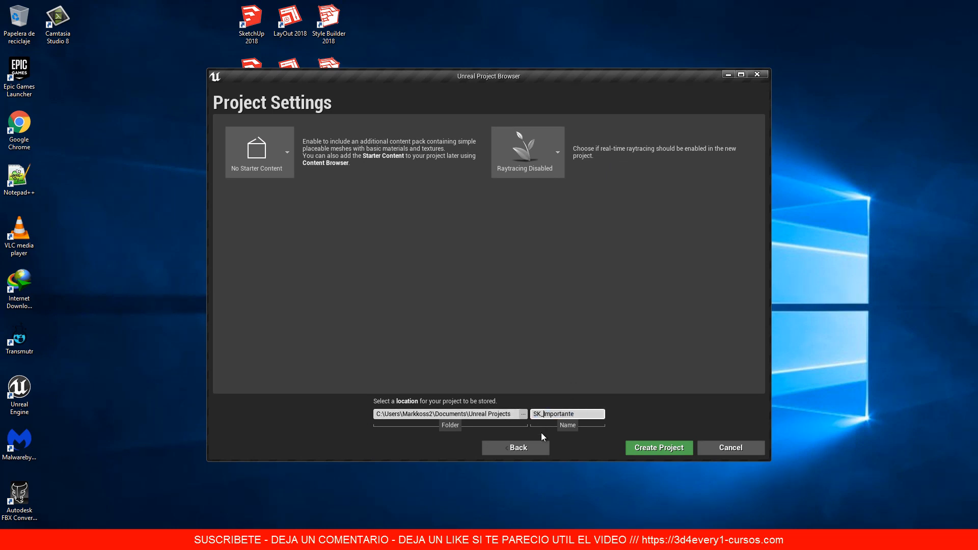
pyautogui.click(652, 451)
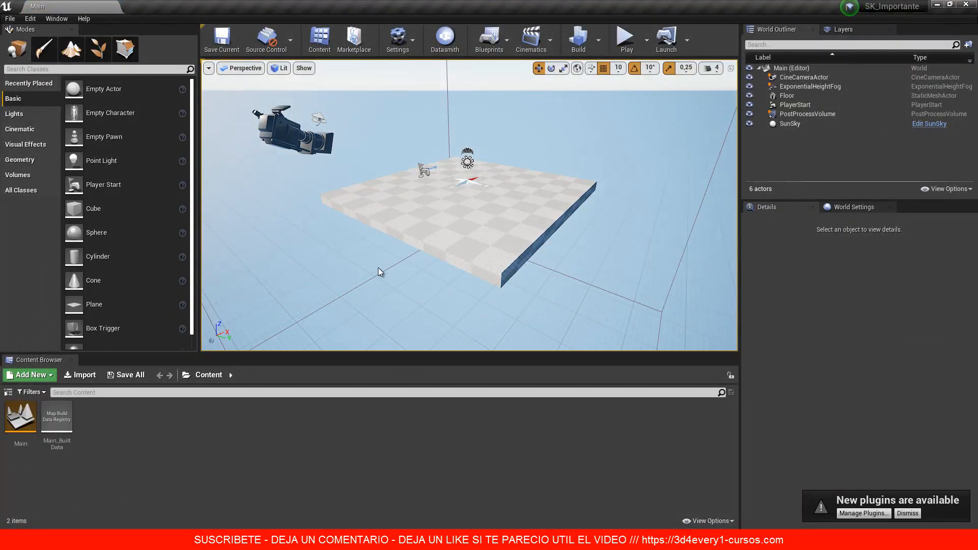
# Switch to the SK-Importante model in SketchUp, expand the Outliner and locate the exterior roof component in its list
pyautogui.click(936, 5)
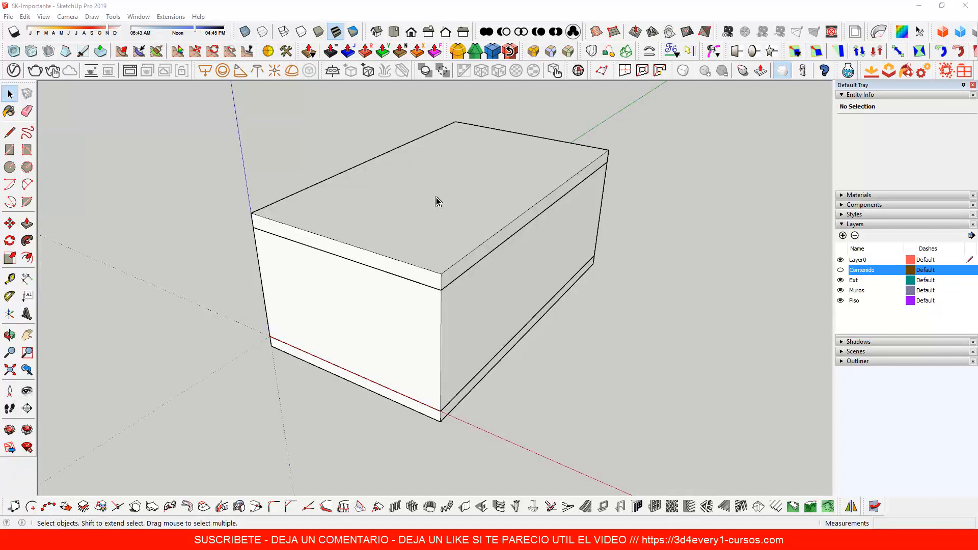
pyautogui.click(449, 200)
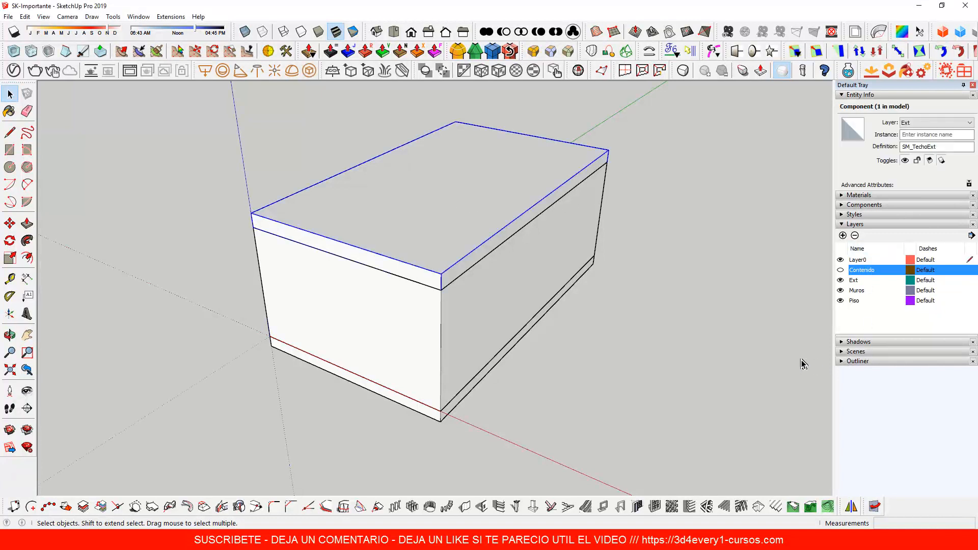
pyautogui.click(840, 362)
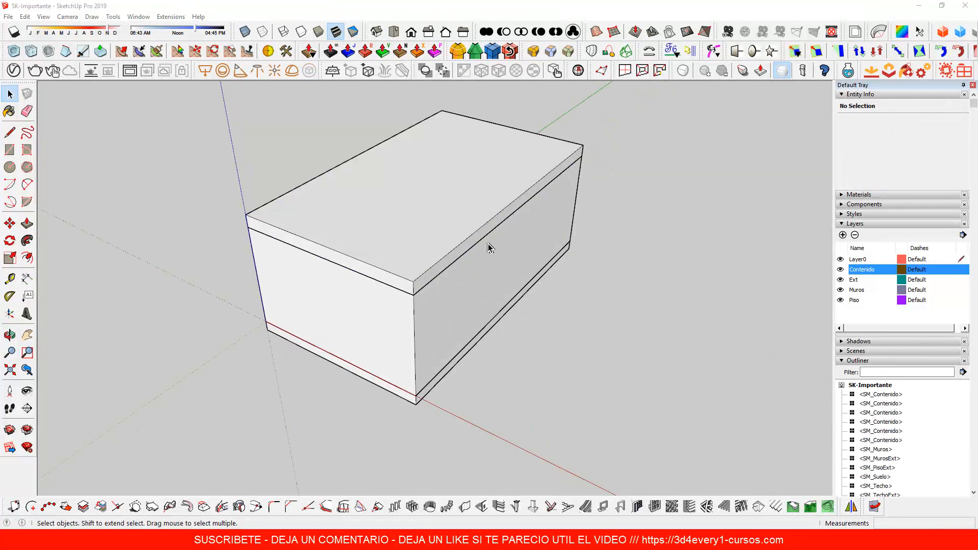
pyautogui.click(460, 237)
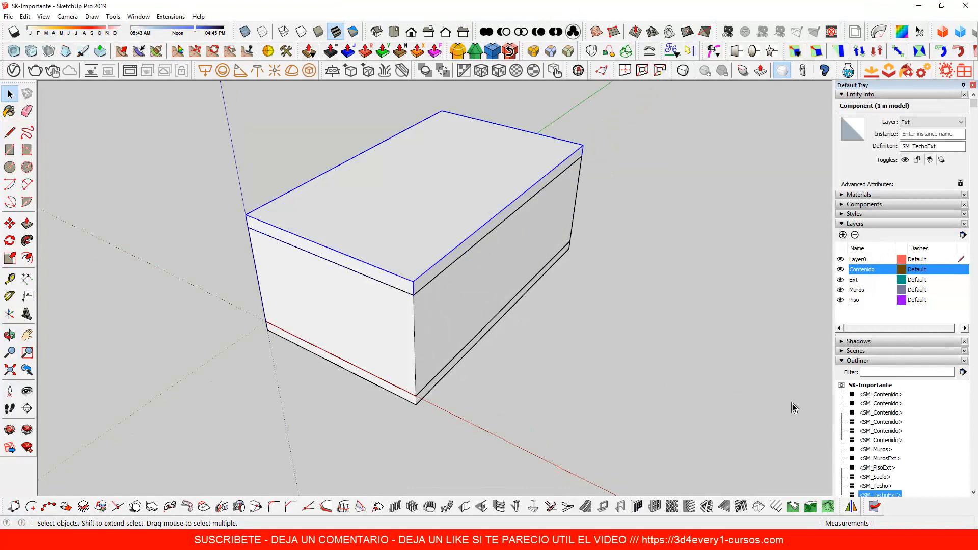
pyautogui.scroll(-2, 883, 463)
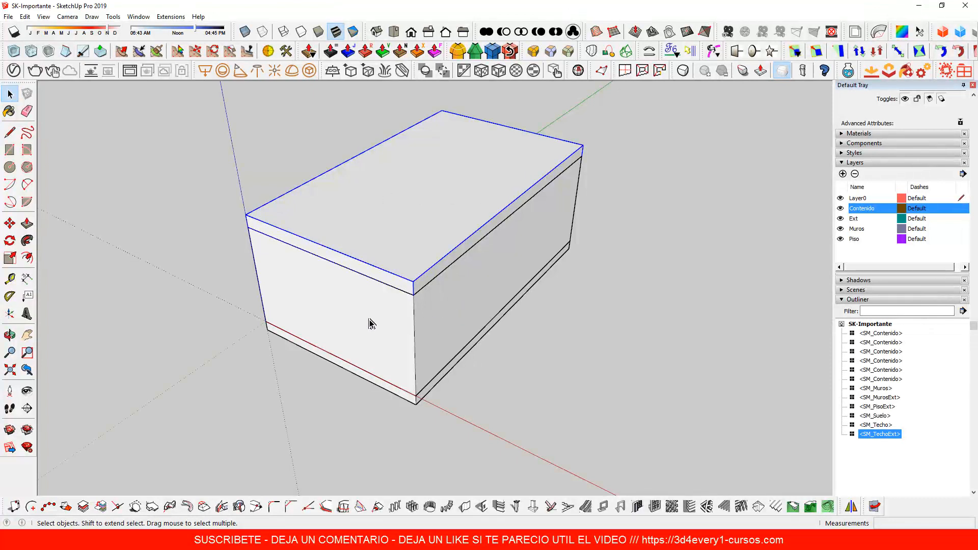
# Open the exterior roof component SM_TechoExt for editing and examine its geometry from above and below
pyautogui.scroll(-3, 414, 344)
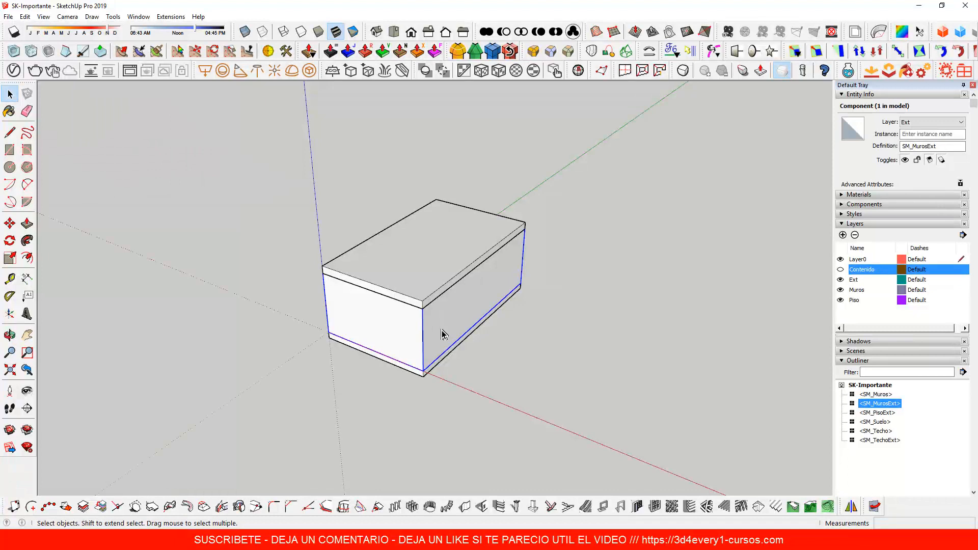
pyautogui.doubleClick(437, 263)
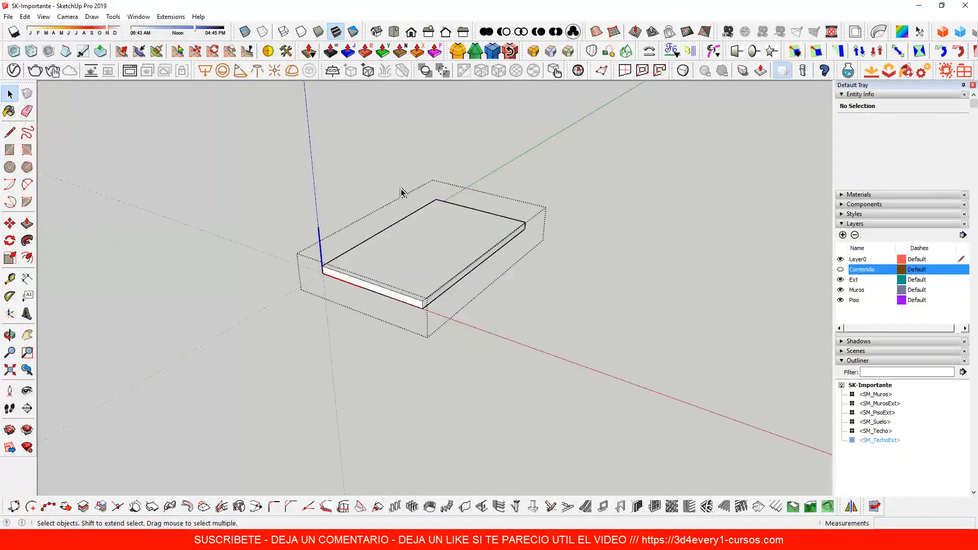
pyautogui.moveTo(397, 364); pyautogui.dragTo(417, 163, button='middle')
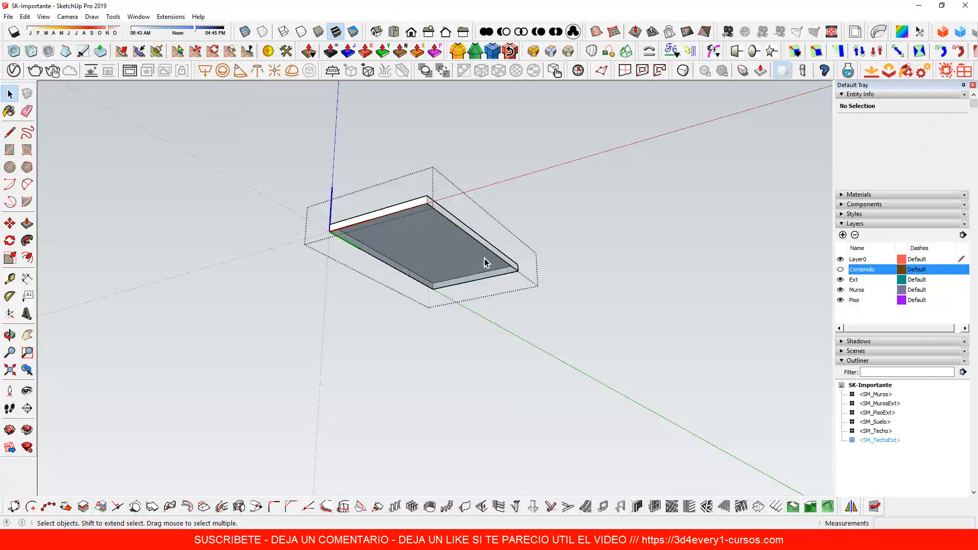
pyautogui.moveTo(436, 279); pyautogui.dragTo(441, 353, button='middle')
pyautogui.moveTo(452, 290); pyautogui.dragTo(441, 382, button='middle')
# Hide the exterior roof component SM_TechoExt and select the interior ceiling component SM_Techo beneath it
pyautogui.click(440, 254)
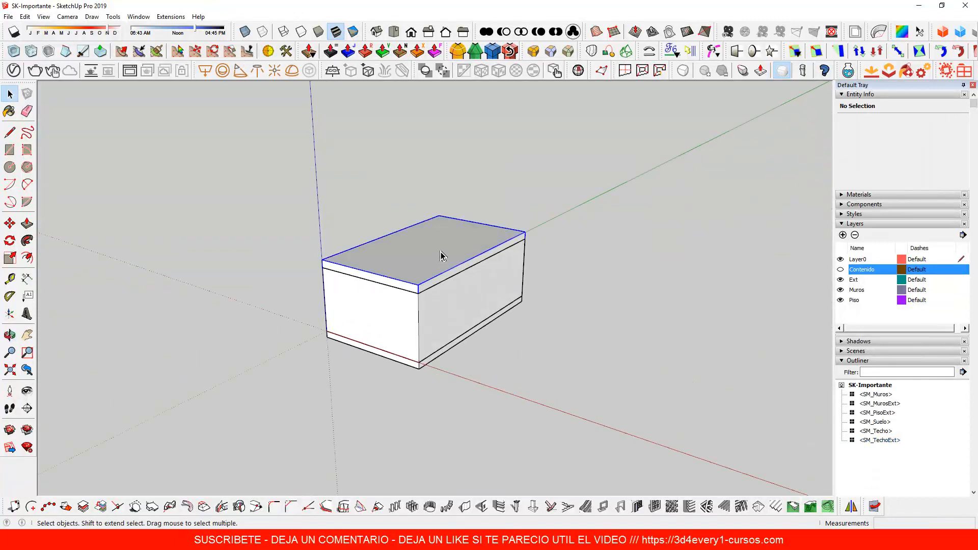
pyautogui.press('h')
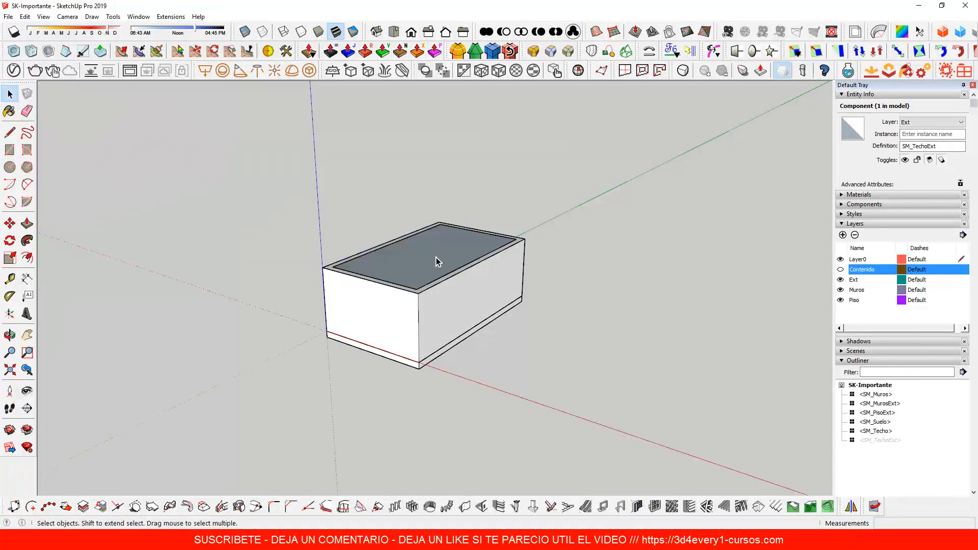
pyautogui.moveTo(432, 314); pyautogui.dragTo(427, 357, button='middle')
pyautogui.scroll(3, 425, 271)
pyautogui.click(425, 271)
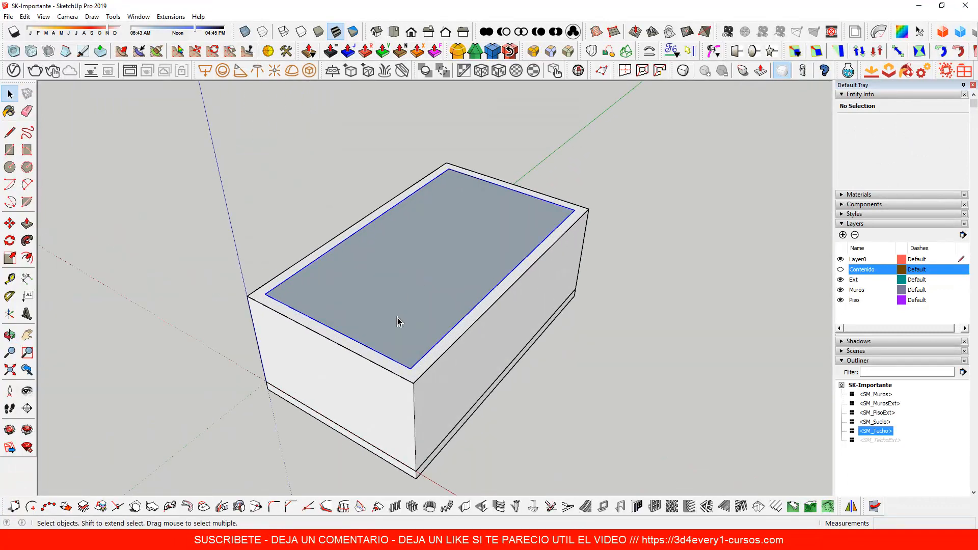
pyautogui.moveTo(375, 393); pyautogui.dragTo(388, 283, button='middle')
pyautogui.scroll(-2, 388, 345)
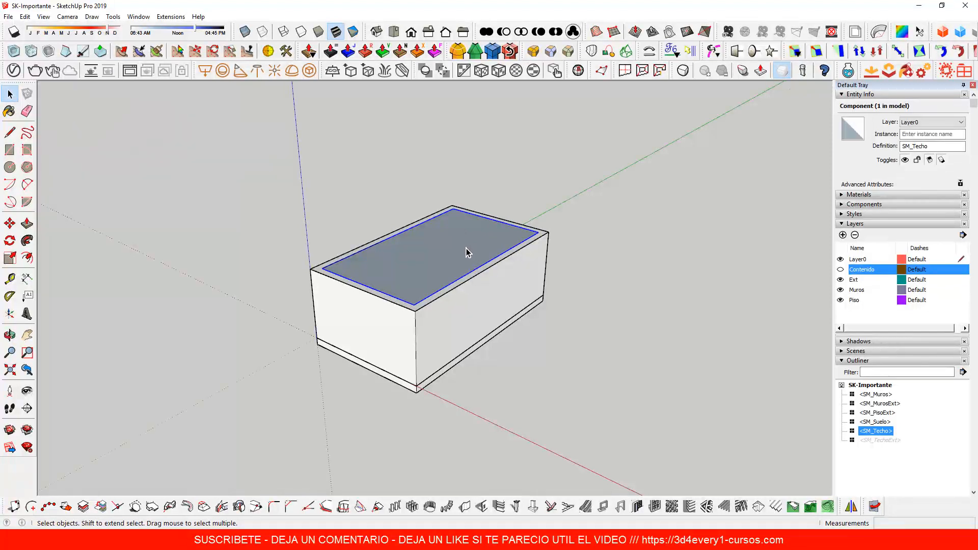
# Open the exterior walls component SM_MurosExt, examine its faces from several sides, and close it
pyautogui.click(496, 299)
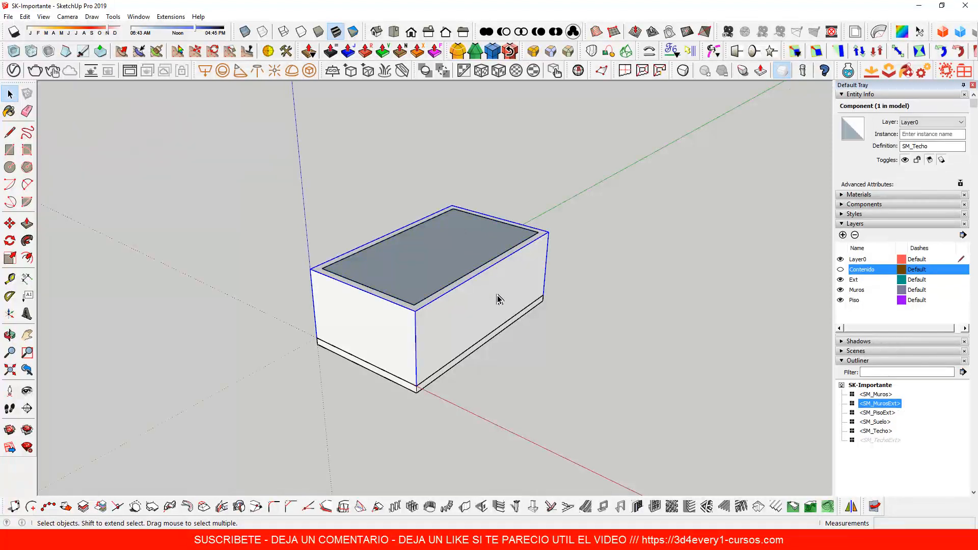
pyautogui.doubleClick(498, 300)
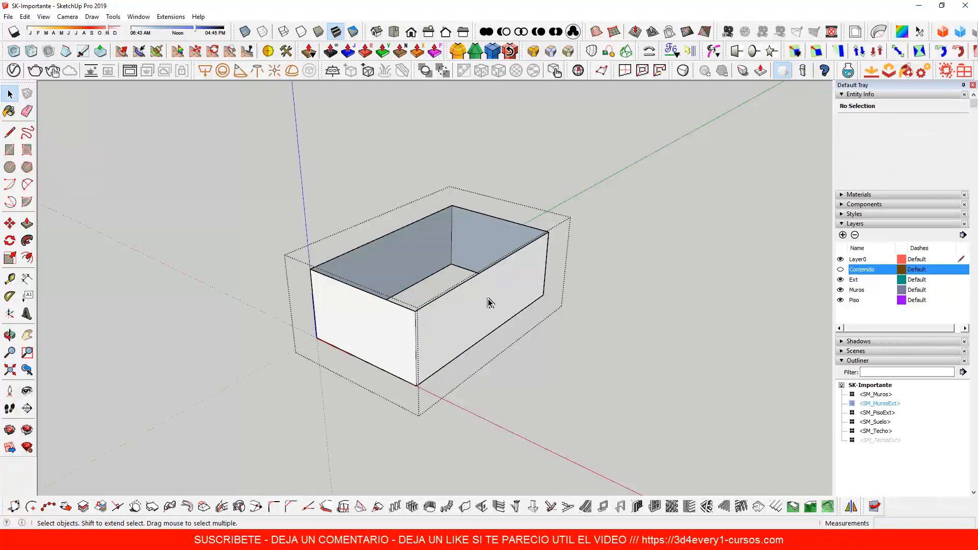
pyautogui.moveTo(360, 319); pyautogui.dragTo(422, 380, button='middle')
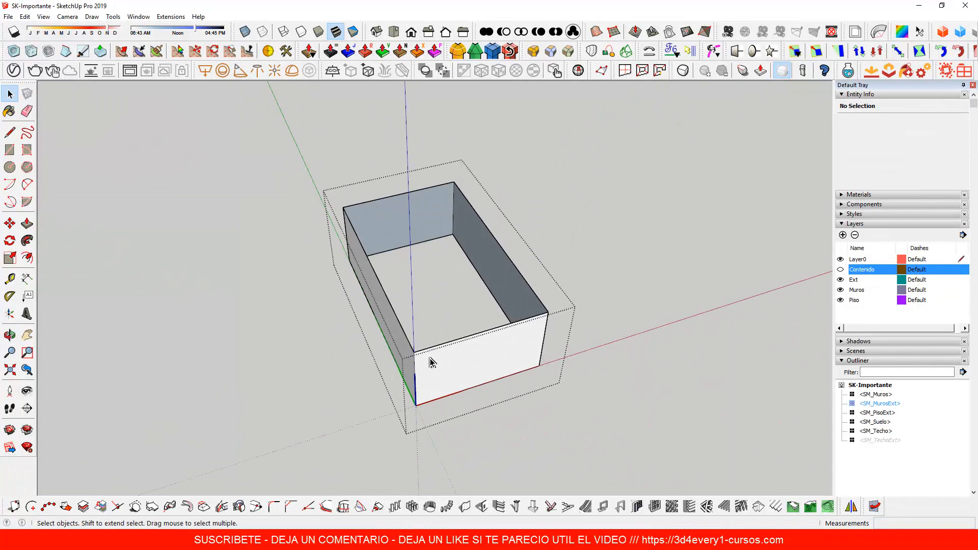
pyautogui.moveTo(510, 336); pyautogui.dragTo(341, 346, button='middle')
pyautogui.scroll(2, 470, 290)
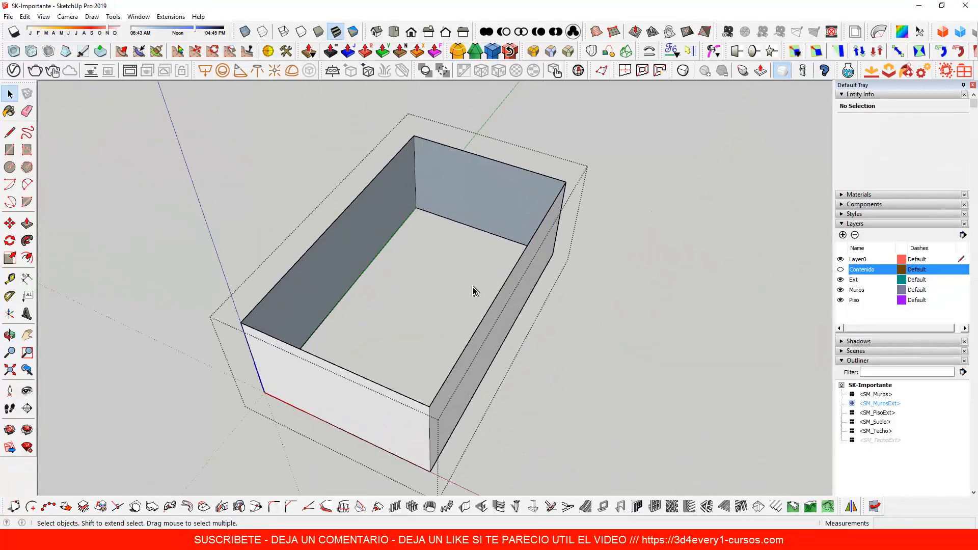
pyautogui.click(656, 341)
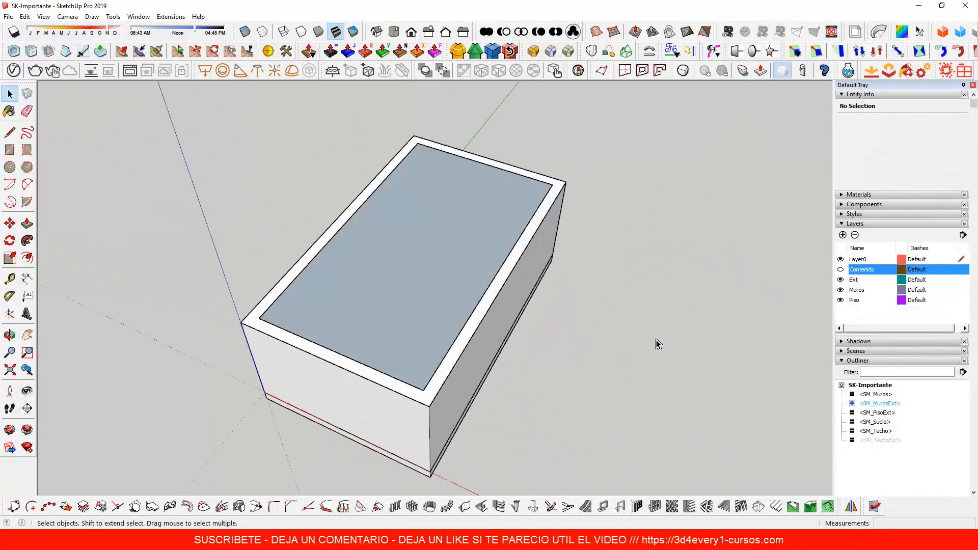
# Hide the exterior walls SM_MurosExt and the ceiling SM_Techo, and examine the interior walls and floor
pyautogui.click(521, 305)
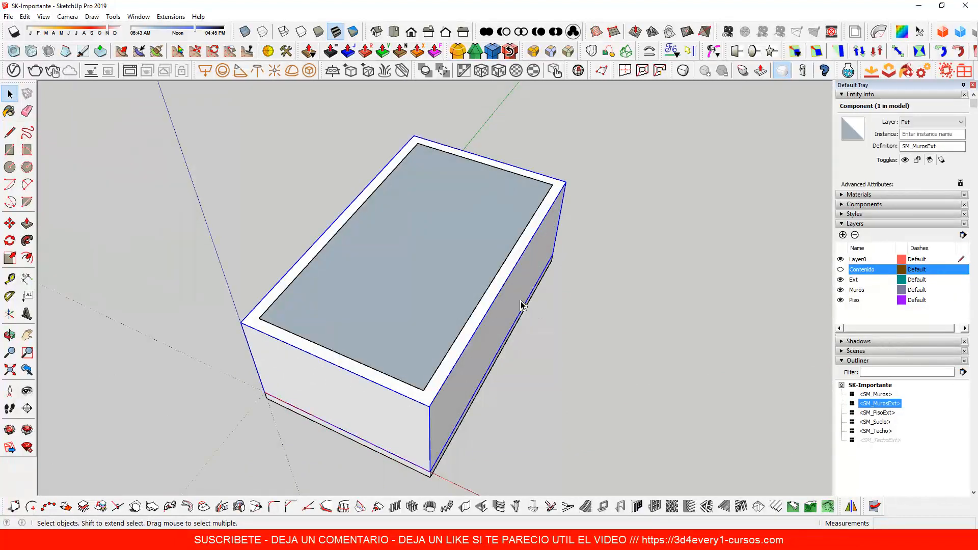
pyautogui.press('h')
pyautogui.click(463, 271)
pyautogui.press('h')
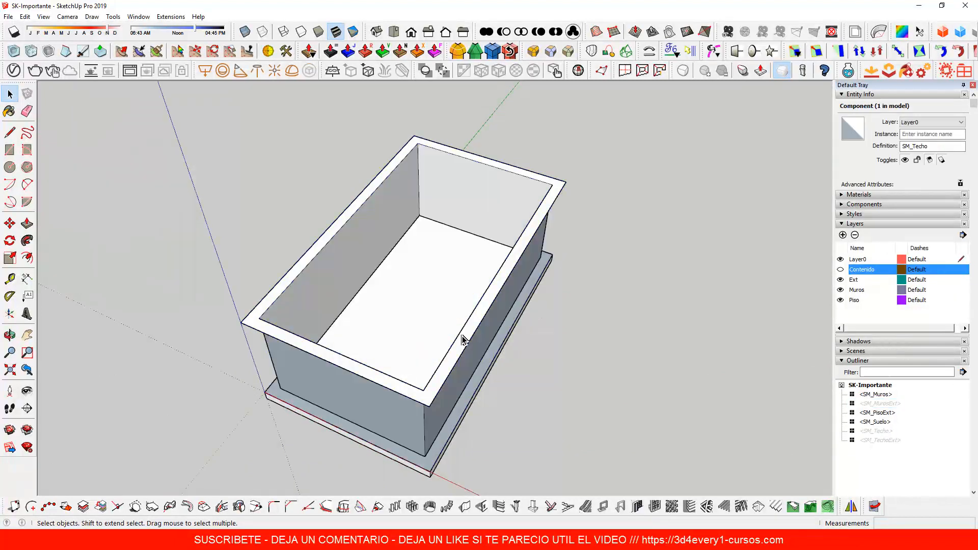
pyautogui.moveTo(462, 337); pyautogui.dragTo(644, 343, button='middle')
pyautogui.scroll(4, 587, 323)
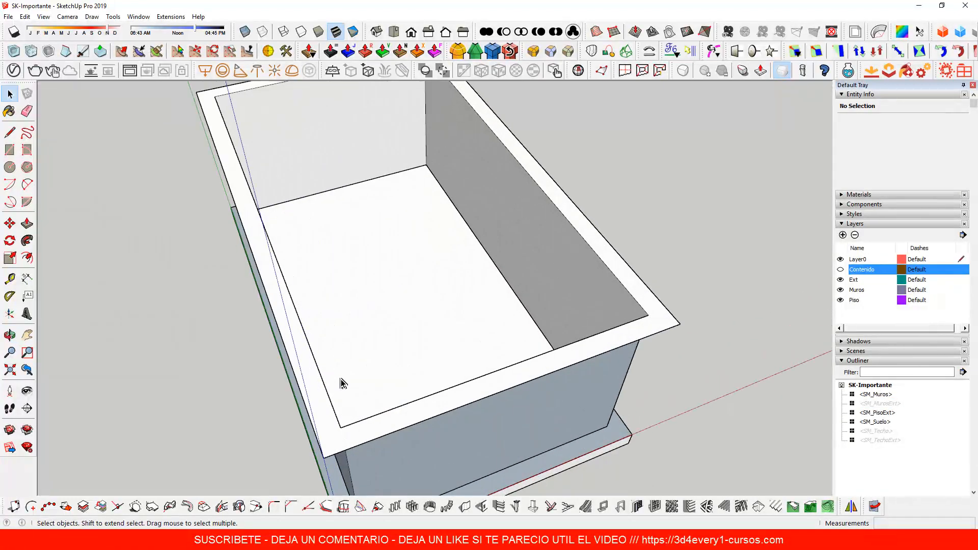
pyautogui.scroll(-3, 595, 376)
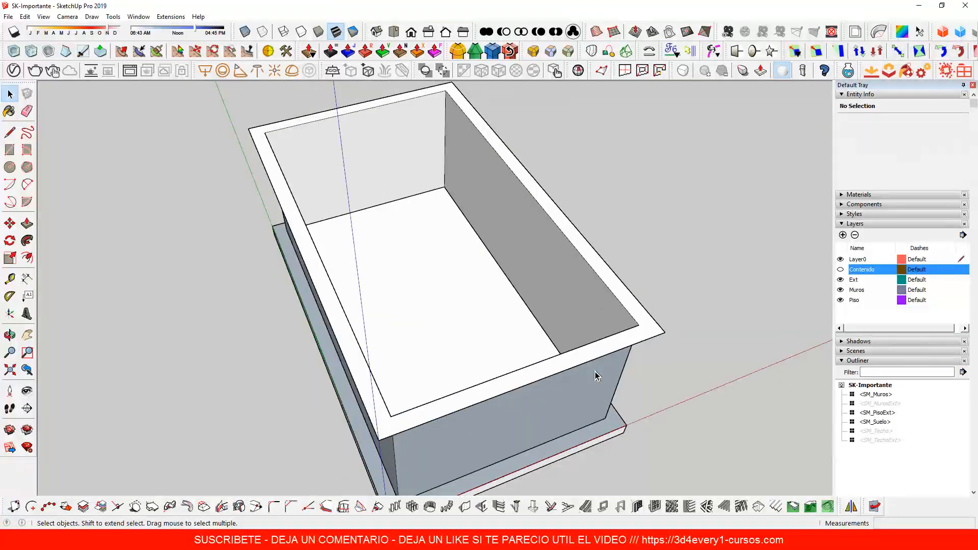
pyautogui.moveTo(594, 376); pyautogui.dragTo(372, 358, button='middle')
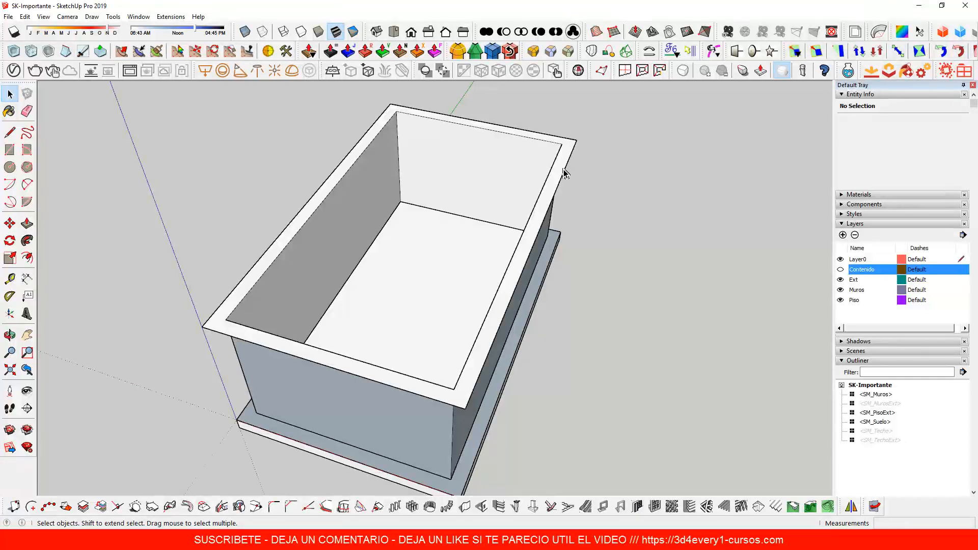
pyautogui.moveTo(532, 286); pyautogui.dragTo(502, 224, button='middle')
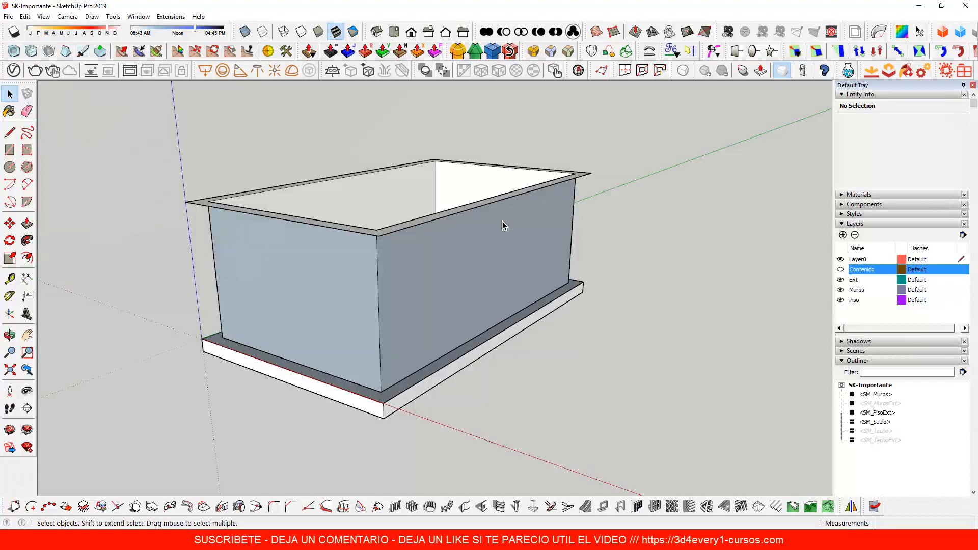
# Undo the hiding of the exterior roof, exterior walls and interior ceiling components
pyautogui.hotkey('ctrl', 'z')
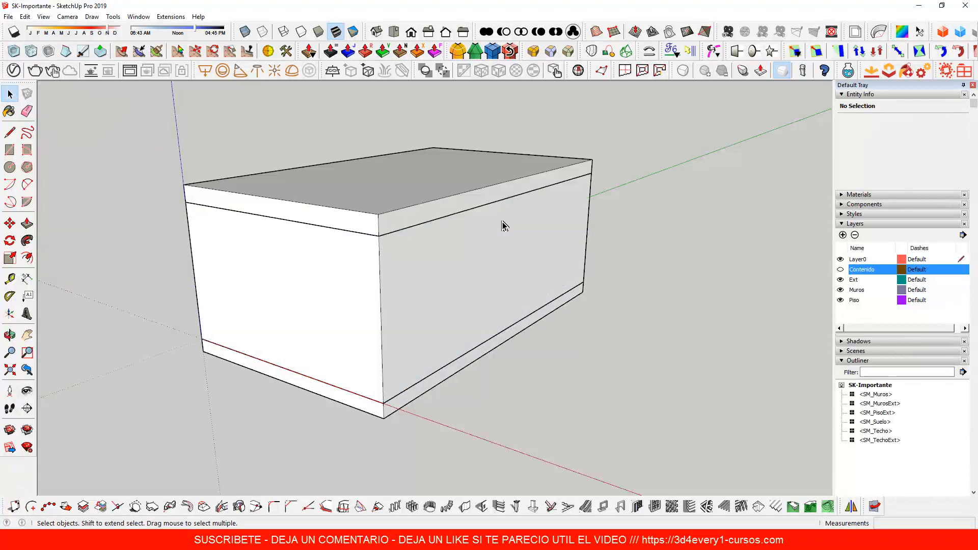
pyautogui.moveTo(494, 232); pyautogui.dragTo(432, 219, button='middle')
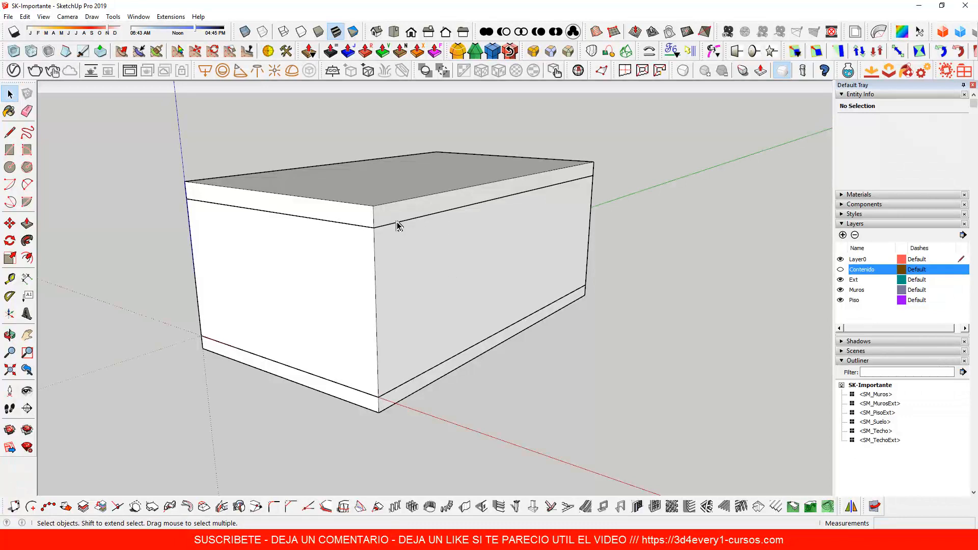
pyautogui.moveTo(399, 225); pyautogui.dragTo(506, 344, button='middle')
pyautogui.scroll(-2, 487, 266)
pyautogui.moveTo(487, 267)
pyautogui.mouseDown(button='middle')
pyautogui.moveTo(465, 305)
pyautogui.moveTo(485, 273)
pyautogui.mouseUp(button='middle')
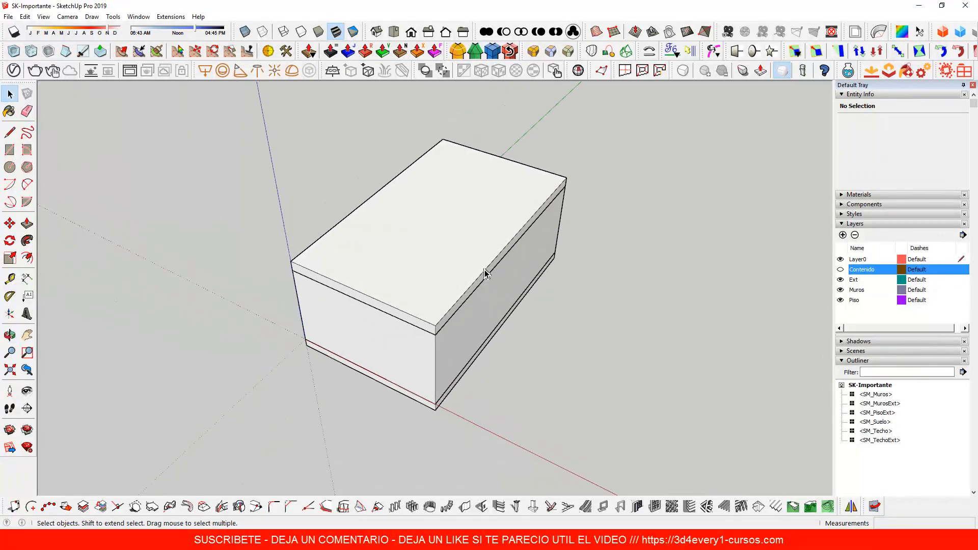
# Hide the exterior roof SM_TechoExt, the ceiling SM_Techo and the exterior walls SM_MurosExt to expose the interior walls
pyautogui.scroll(3, 484, 274)
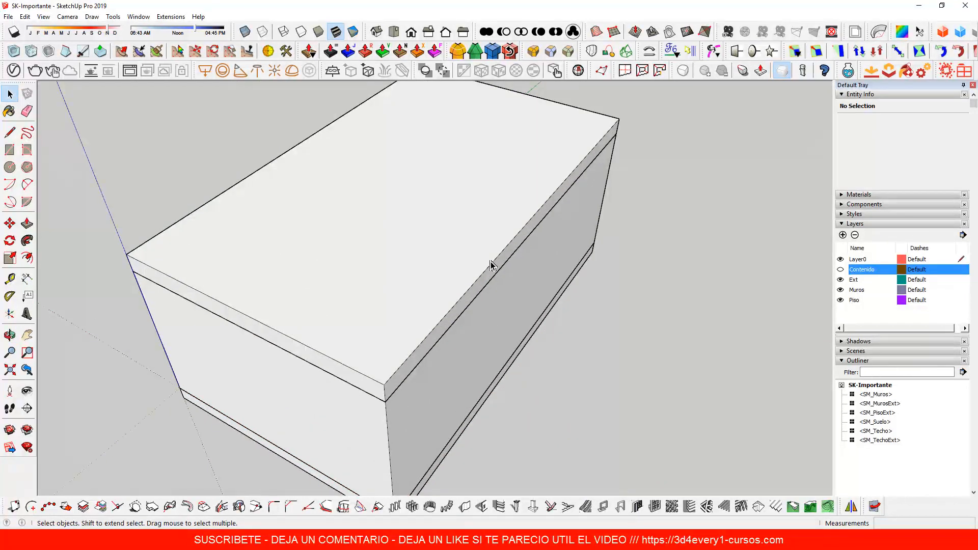
pyautogui.click(473, 260)
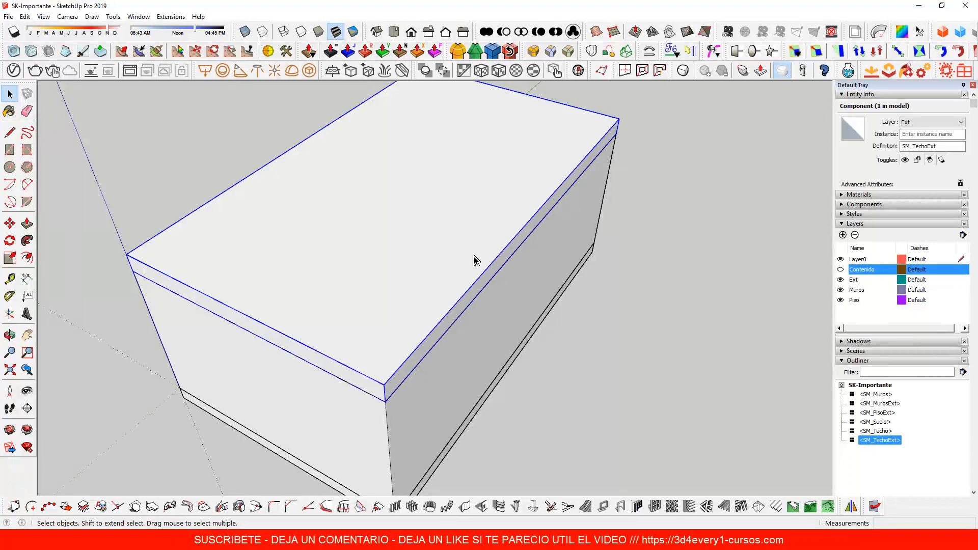
pyautogui.press('h')
pyautogui.click(454, 255)
pyautogui.press('h')
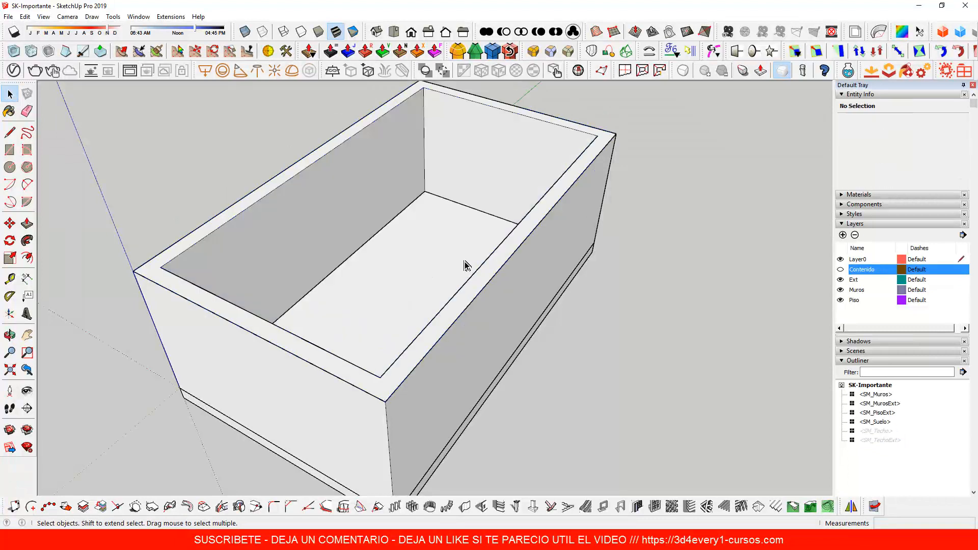
pyautogui.click(485, 326)
pyautogui.press('h')
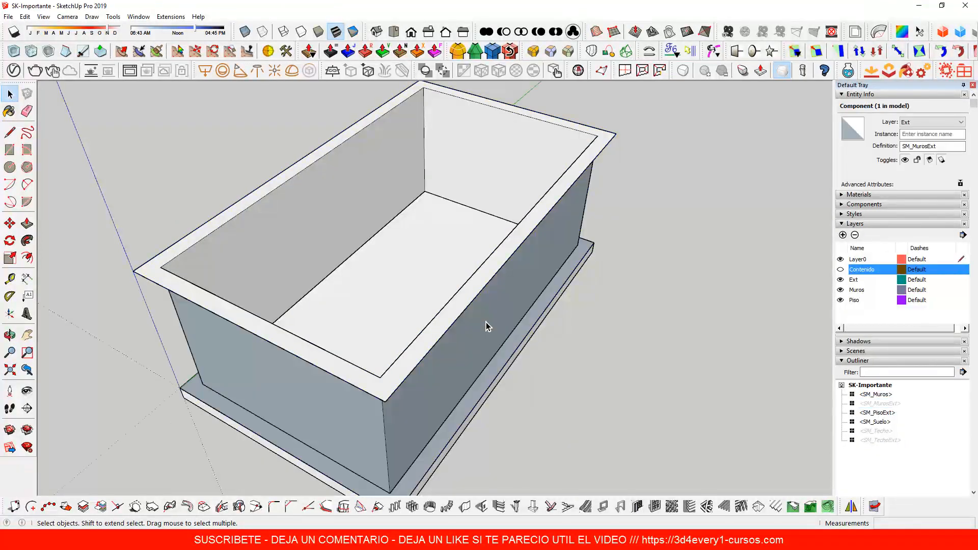
pyautogui.scroll(-4, 480, 265)
pyautogui.moveTo(428, 271); pyautogui.dragTo(395, 293, button='middle')
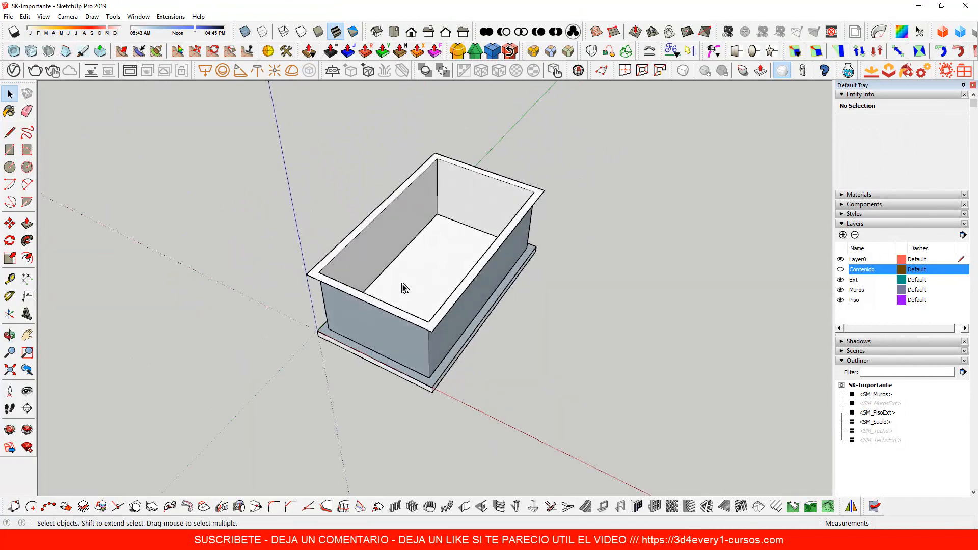
pyautogui.scroll(2, 402, 287)
pyautogui.scroll(2, 402, 284)
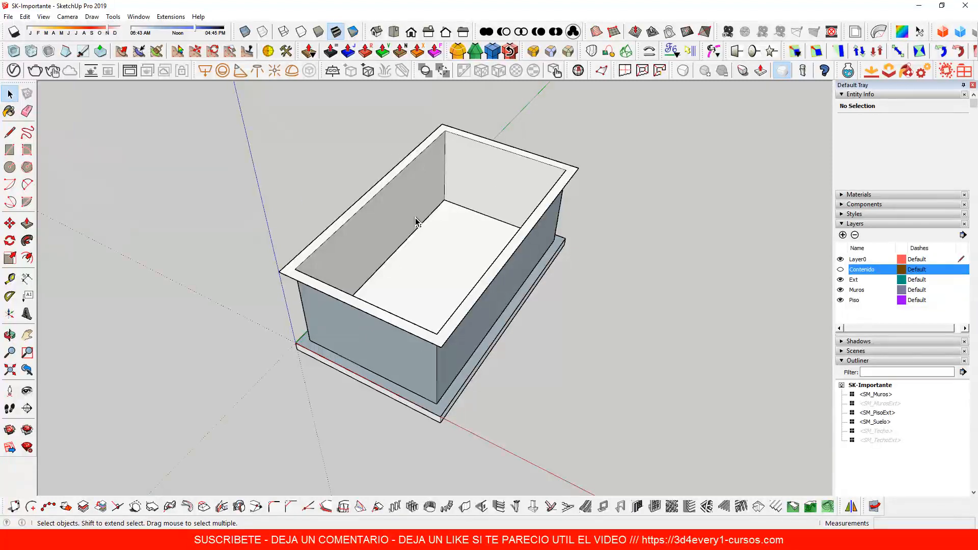
# Open the interior walls component SM_Muros, erase the outer edges of its flat top rim, and close the component
pyautogui.moveTo(414, 221); pyautogui.dragTo(468, 198, button='middle')
pyautogui.doubleClick(485, 175)
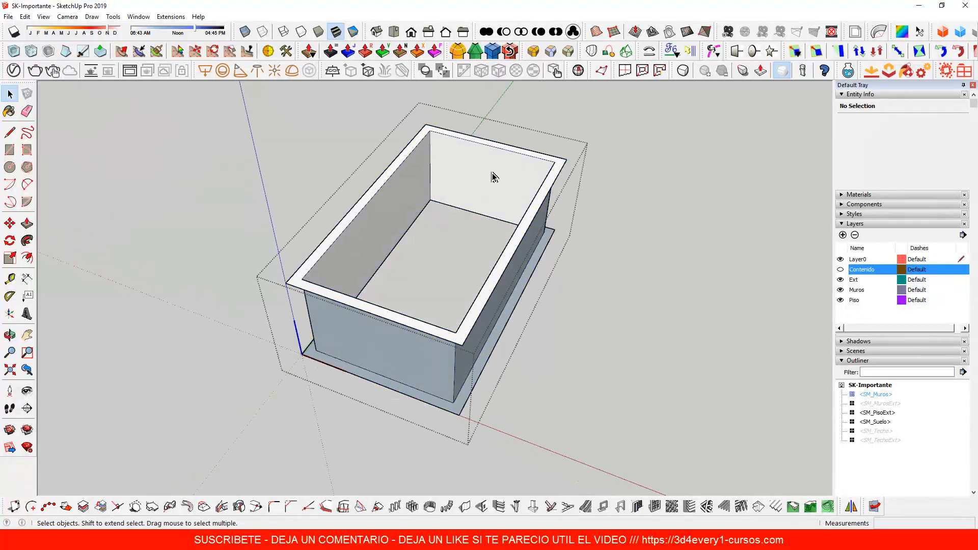
pyautogui.press('e')
pyautogui.moveTo(567, 158); pyautogui.dragTo(510, 133)
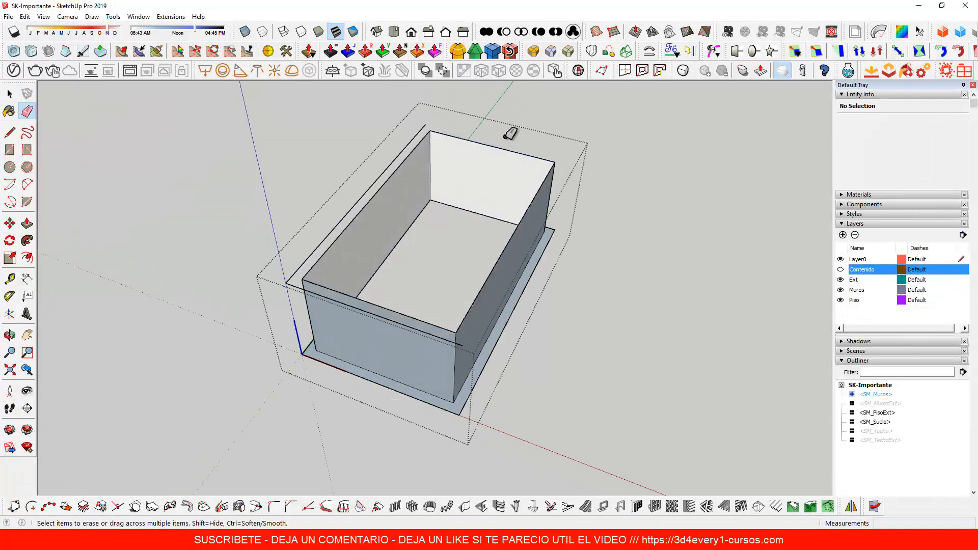
pyautogui.click(423, 128)
pyautogui.moveTo(286, 282); pyautogui.dragTo(290, 287)
pyautogui.moveTo(290, 288); pyautogui.dragTo(245, 266, button='middle')
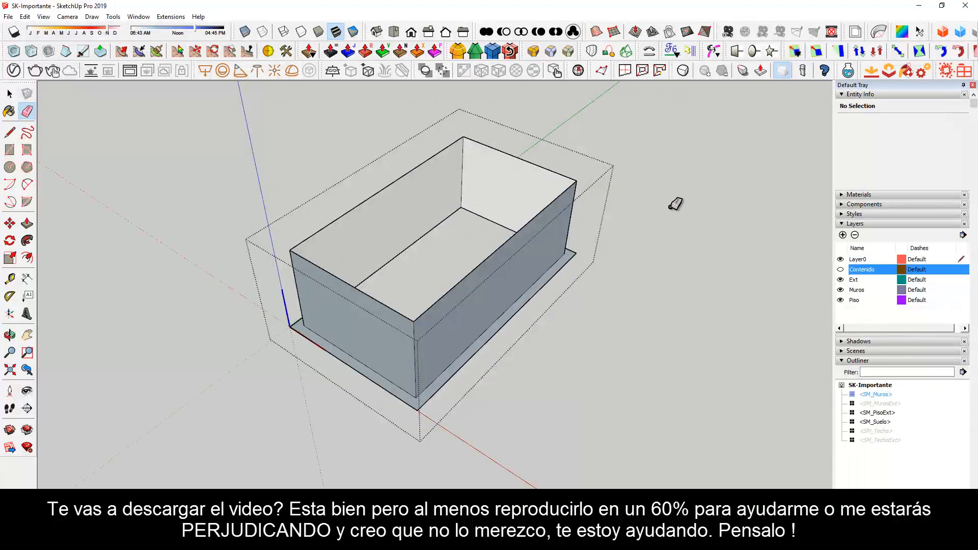
pyautogui.press('space')
pyautogui.click(638, 220)
# Open the exterior floor component SM_PisoExt beneath the interior floor, examine its faces, and close it
pyautogui.moveTo(470, 259); pyautogui.dragTo(506, 256, button='middle')
pyautogui.moveTo(451, 307); pyautogui.dragTo(430, 283, button='middle')
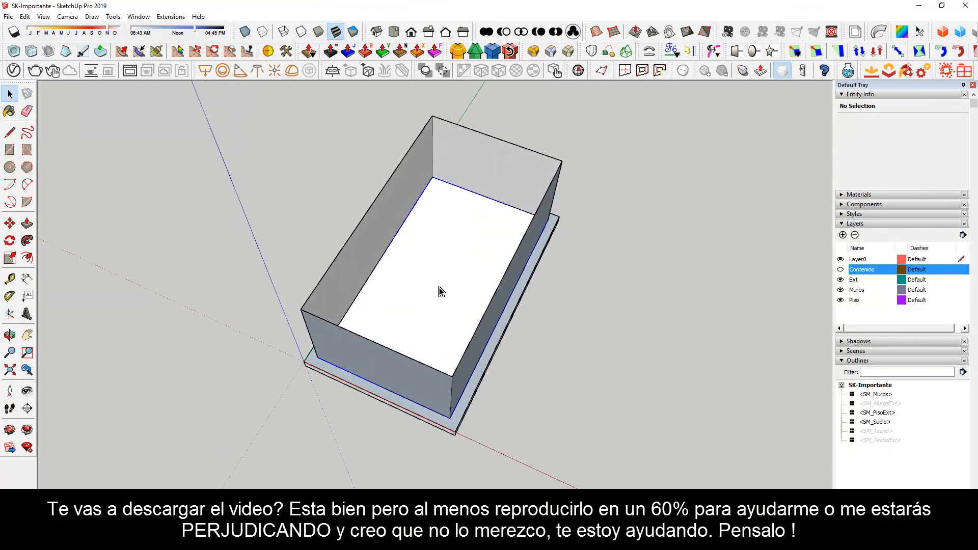
pyautogui.click(440, 291)
pyautogui.moveTo(428, 363); pyautogui.dragTo(389, 479, button='middle')
pyautogui.click(442, 267)
pyautogui.doubleClick(443, 272)
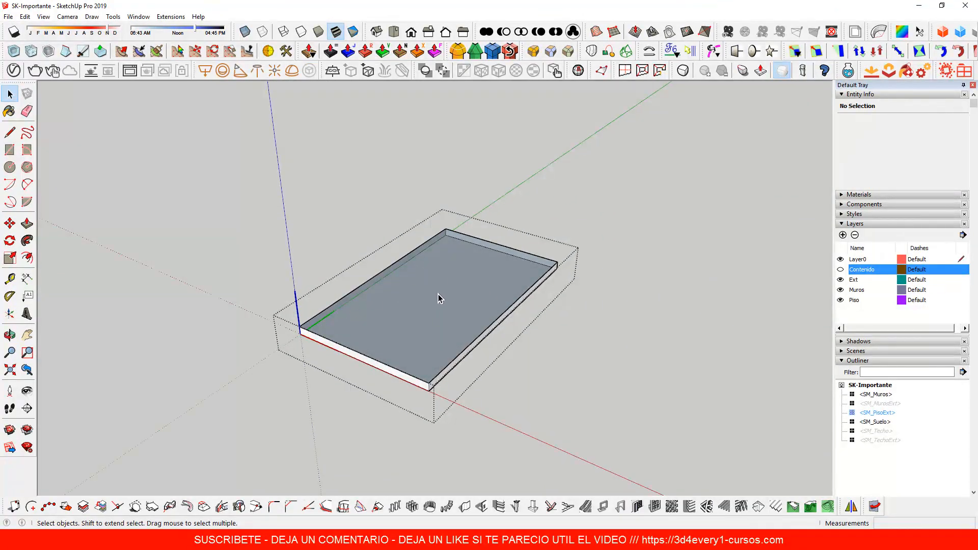
pyautogui.click(627, 356)
pyautogui.moveTo(626, 356); pyautogui.dragTo(447, 345, button='middle')
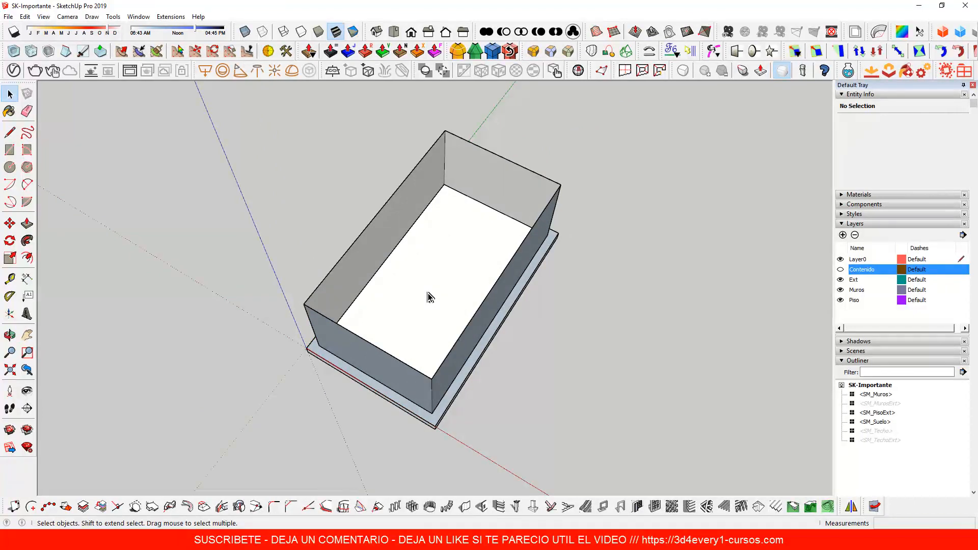
# Open the interior floor component SM_Suelo, examine its single surface, and close it
pyautogui.click(425, 328)
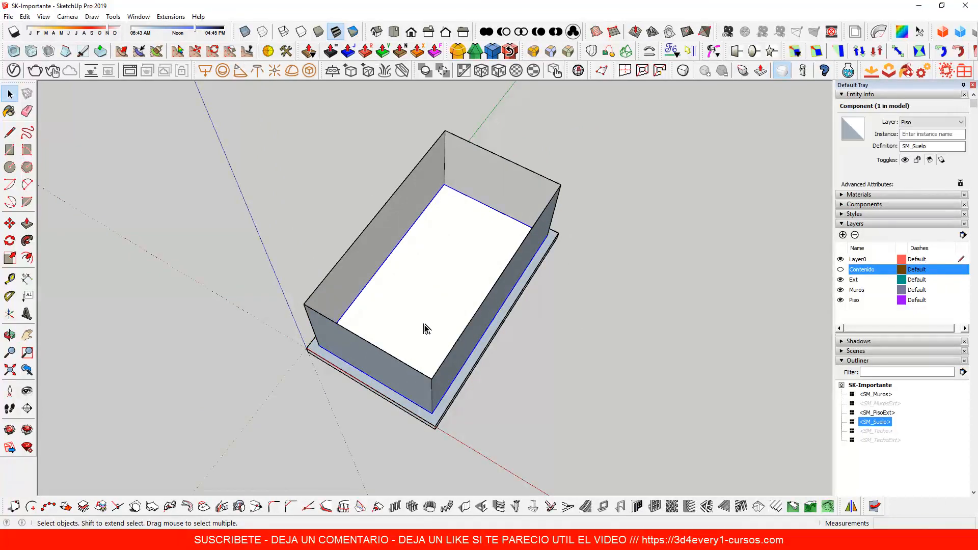
pyautogui.doubleClick(426, 314)
pyautogui.moveTo(433, 412); pyautogui.dragTo(411, 338, button='middle')
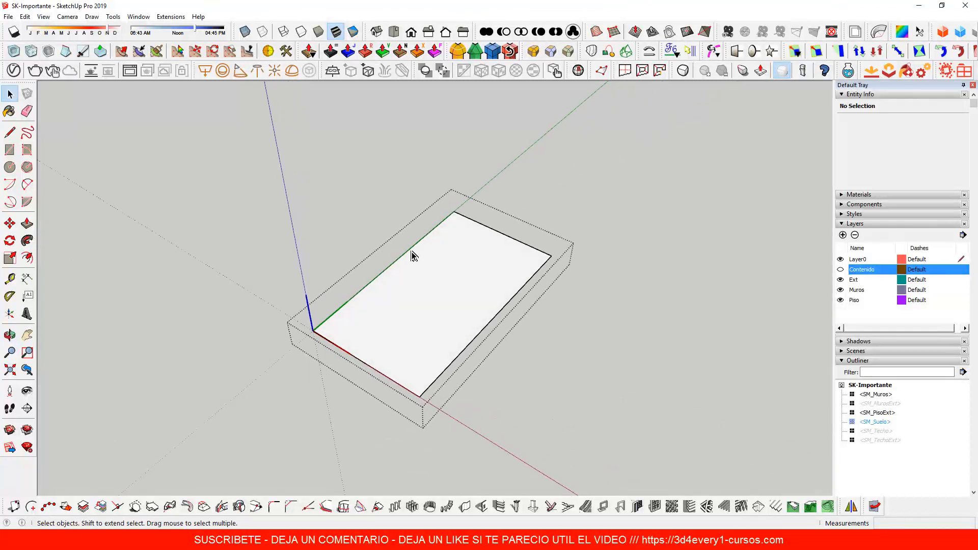
pyautogui.click(655, 324)
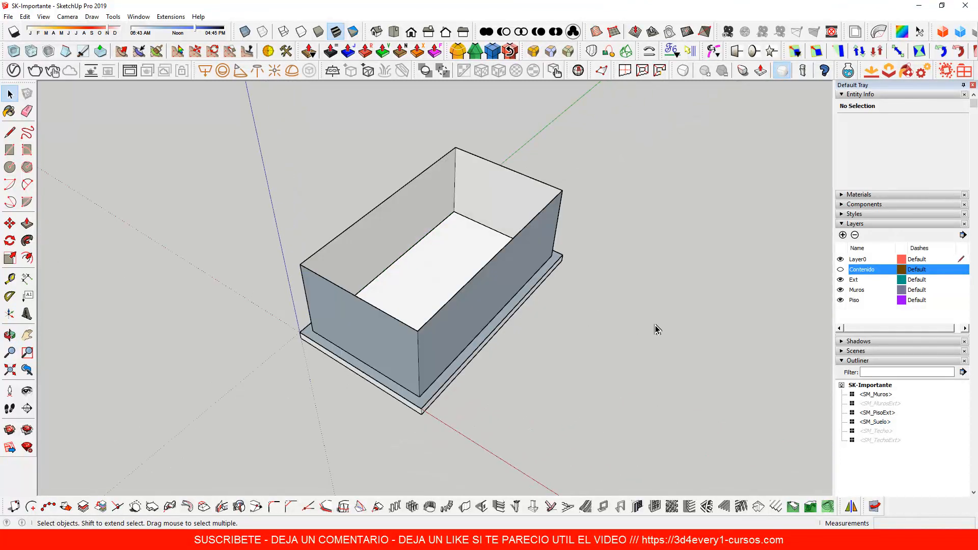
pyautogui.moveTo(642, 325); pyautogui.dragTo(570, 368, button='middle')
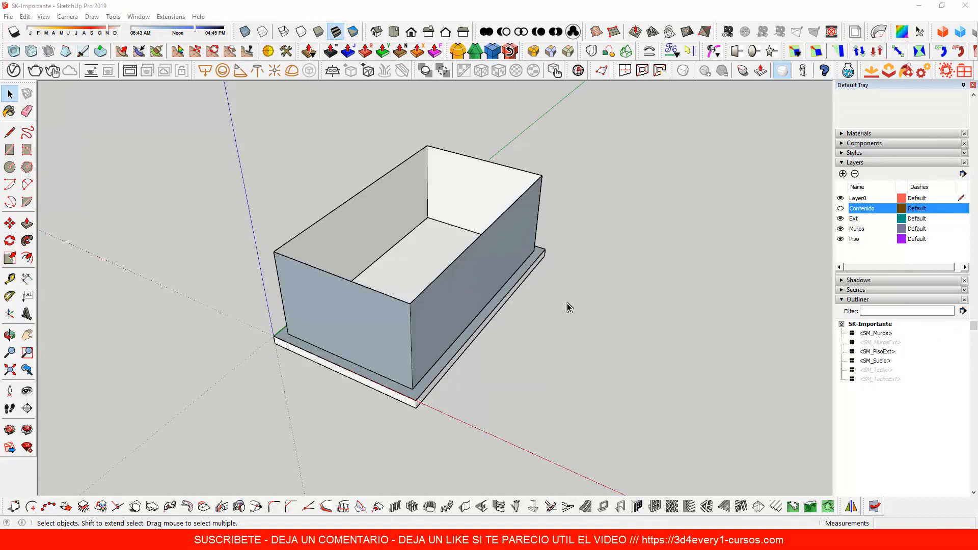
# Undo the hiding of SM_TechoExt, SM_Techo and SM_MurosExt, and turn off the visibility of the Ext layer
pyautogui.hotkey('ctrl', 'z')
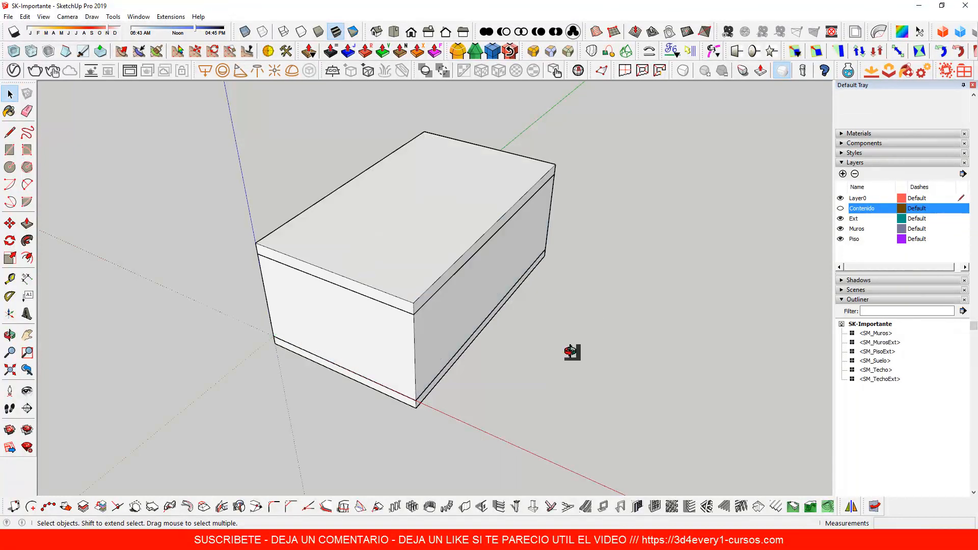
pyautogui.moveTo(571, 352); pyautogui.dragTo(520, 327, button='middle')
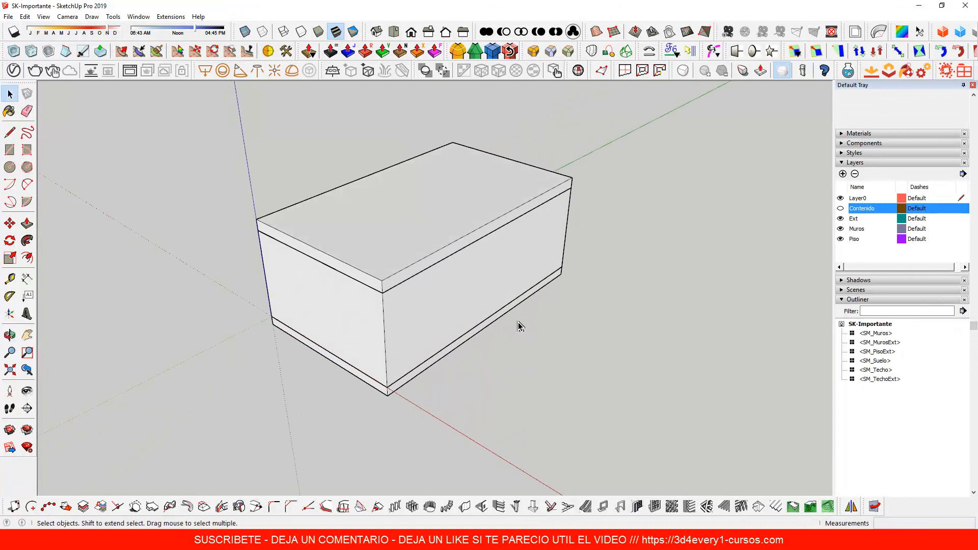
pyautogui.click(443, 302)
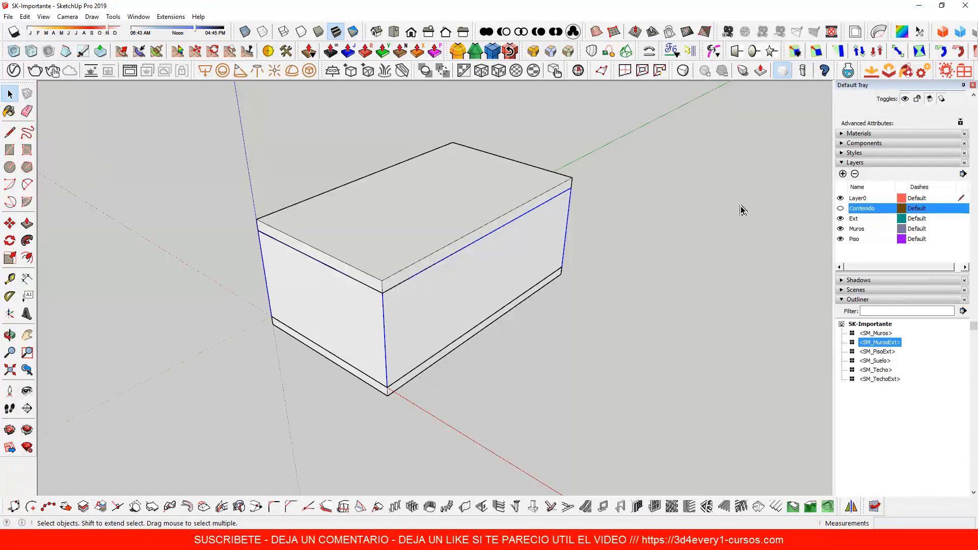
pyautogui.click(840, 219)
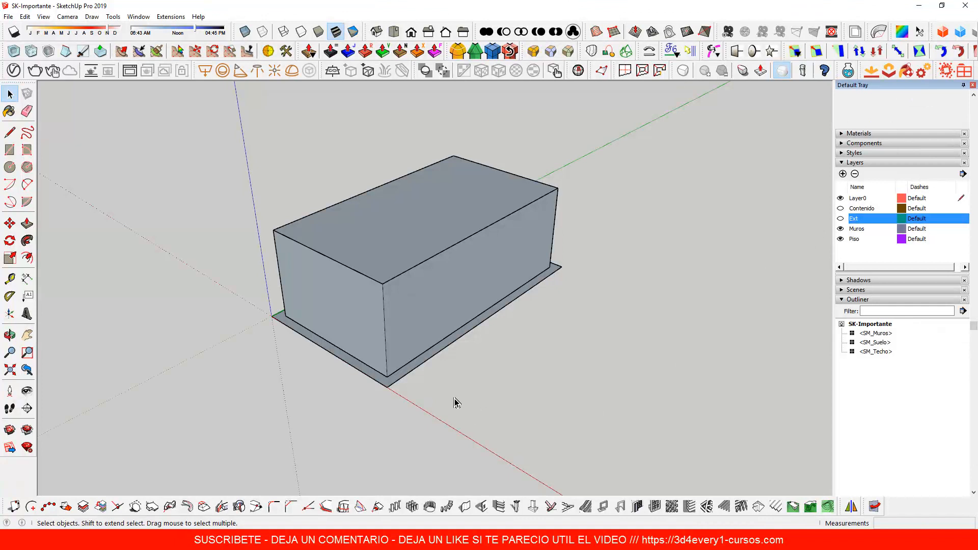
# Examine the interior shell of walls, floor and ceiling from several angles
pyautogui.moveTo(456, 402); pyautogui.dragTo(417, 343, button='middle')
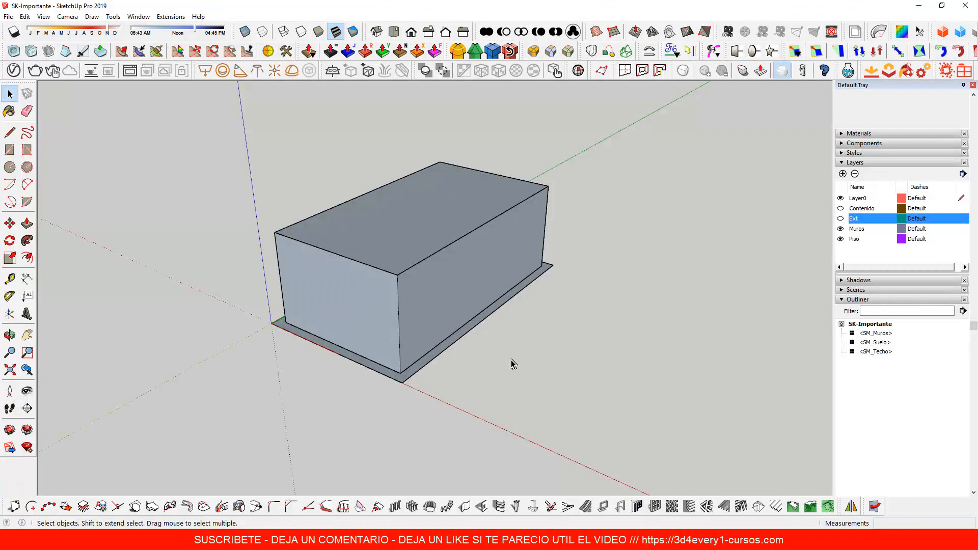
pyautogui.scroll(1, 512, 369)
pyautogui.moveTo(512, 369); pyautogui.dragTo(483, 385, button='middle')
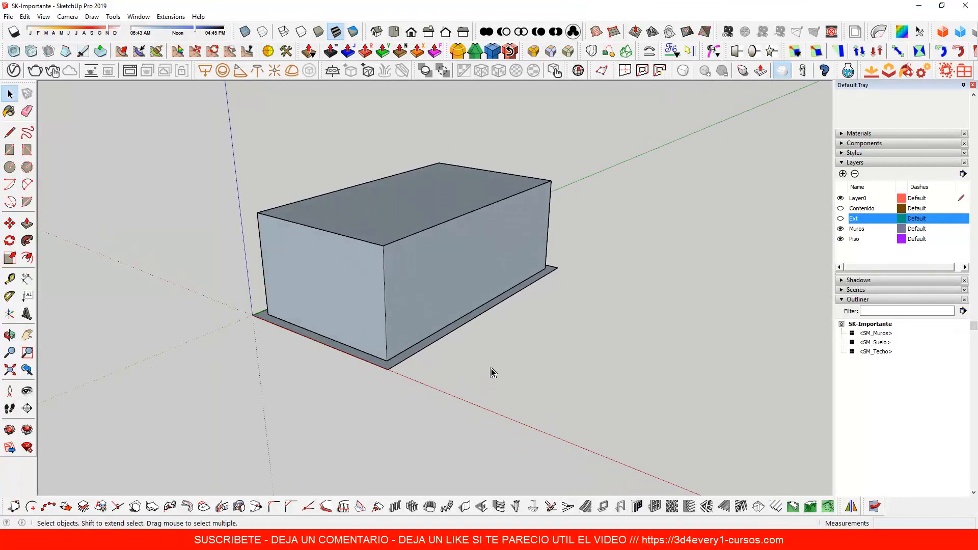
pyautogui.moveTo(491, 369); pyautogui.dragTo(555, 435, button='middle')
pyautogui.scroll(1, 478, 367)
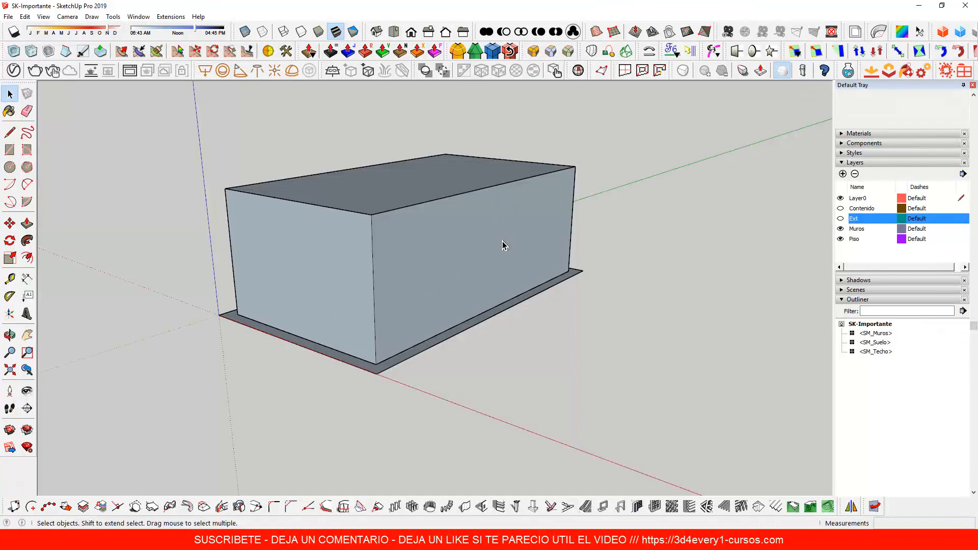
pyautogui.moveTo(515, 377); pyautogui.dragTo(464, 359, button='middle')
pyautogui.keyDown('shift'); pyautogui.moveTo(499, 386); pyautogui.dragTo(541, 427, button='middle'); pyautogui.keyUp('shift')
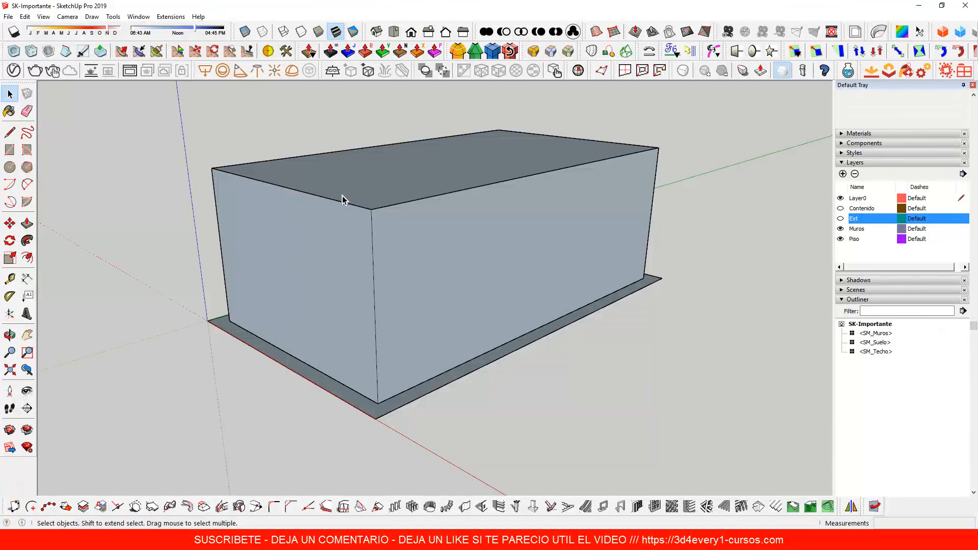
pyautogui.moveTo(505, 376); pyautogui.dragTo(563, 397, button='middle')
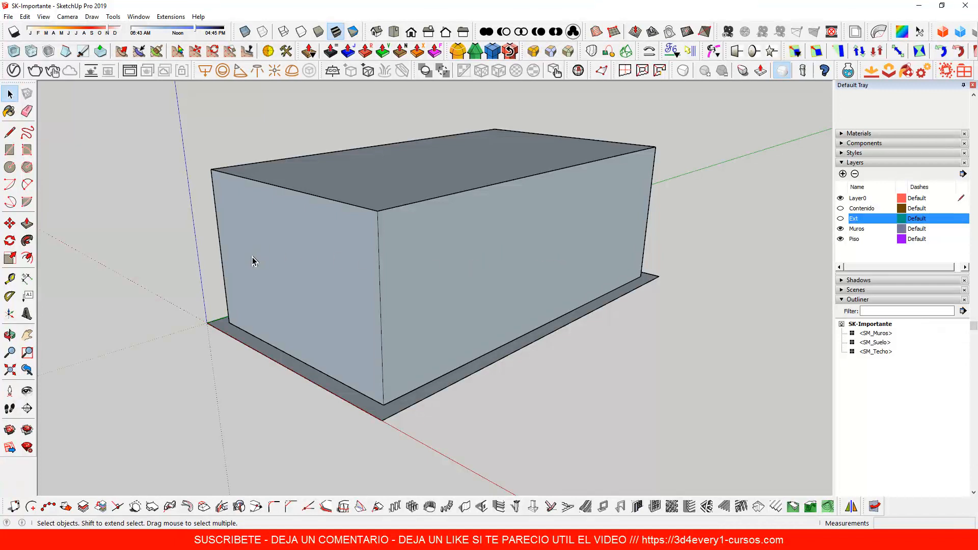
# Open the interior walls component SM_Muros, delete its two front wall faces, and close the component
pyautogui.doubleClick(428, 252)
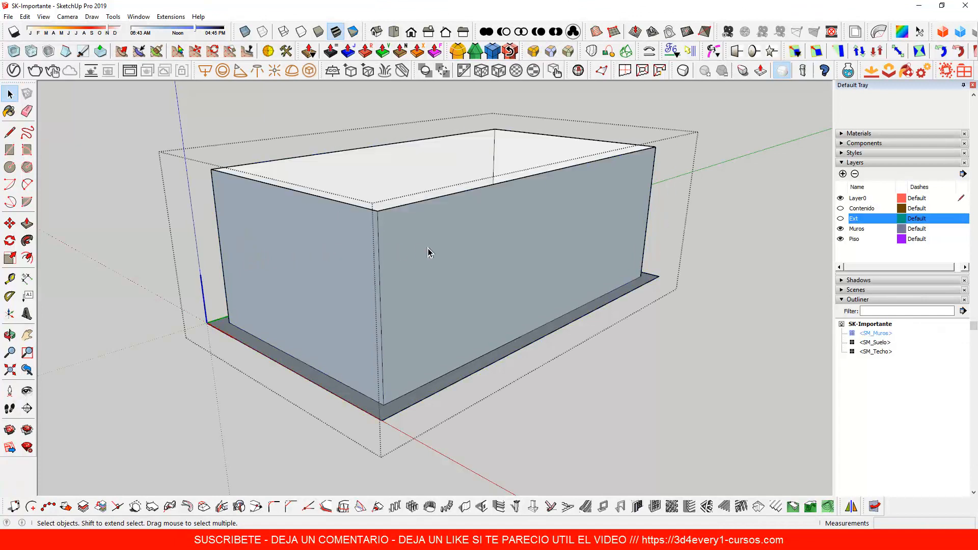
pyautogui.click(431, 261)
pyautogui.press('Delete')
pyautogui.click(327, 253)
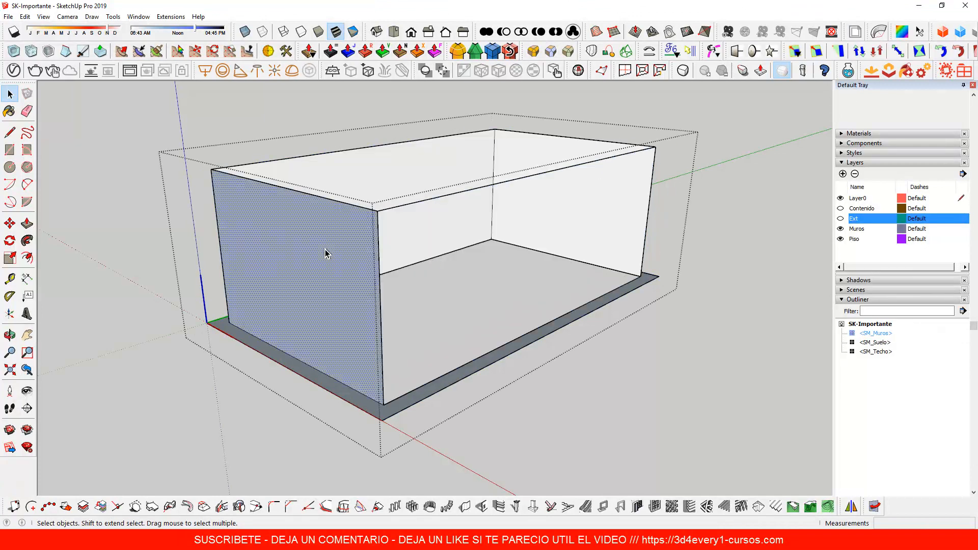
pyautogui.press('Delete')
pyautogui.moveTo(460, 289); pyautogui.dragTo(475, 372, button='middle')
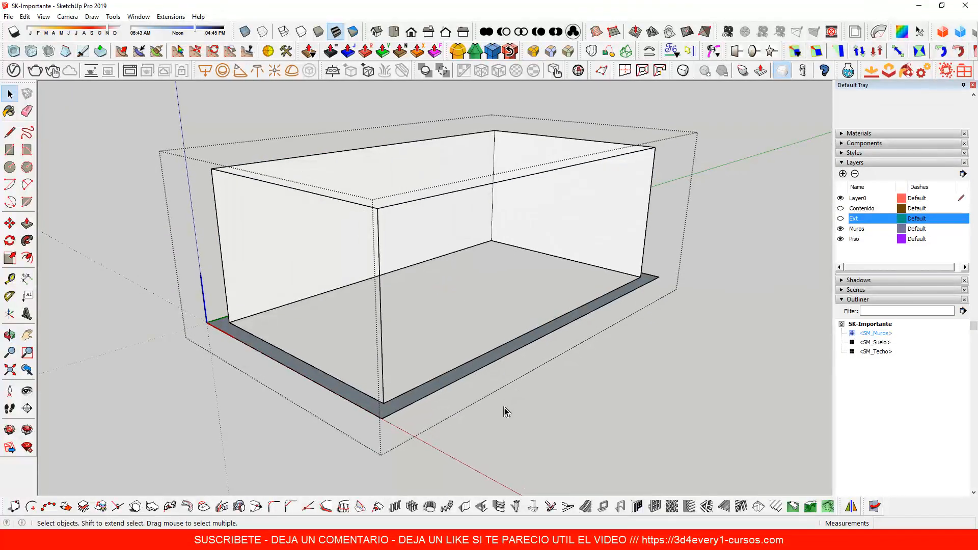
pyautogui.click(569, 442)
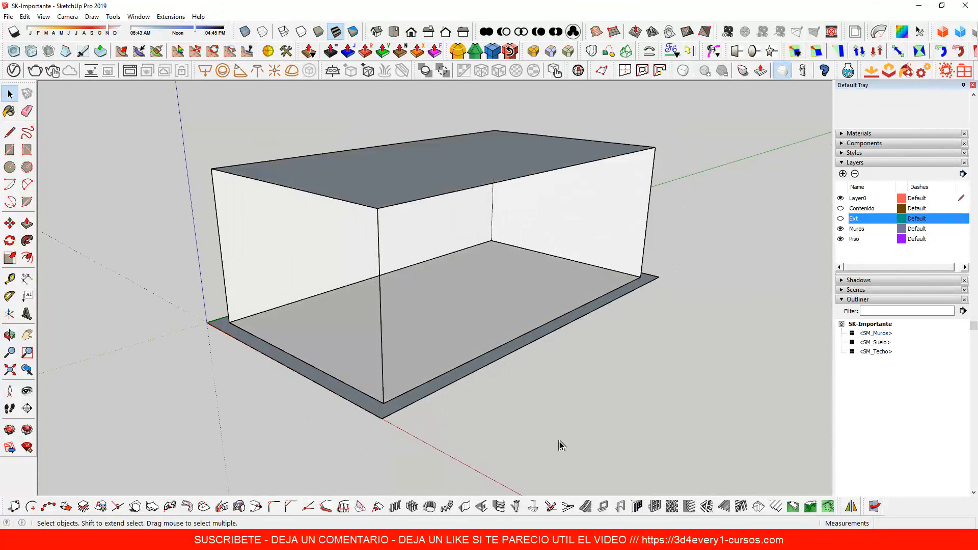
# Open the ceiling component SM_Techo to examine its face, close it, and hide the component
pyautogui.click(482, 157)
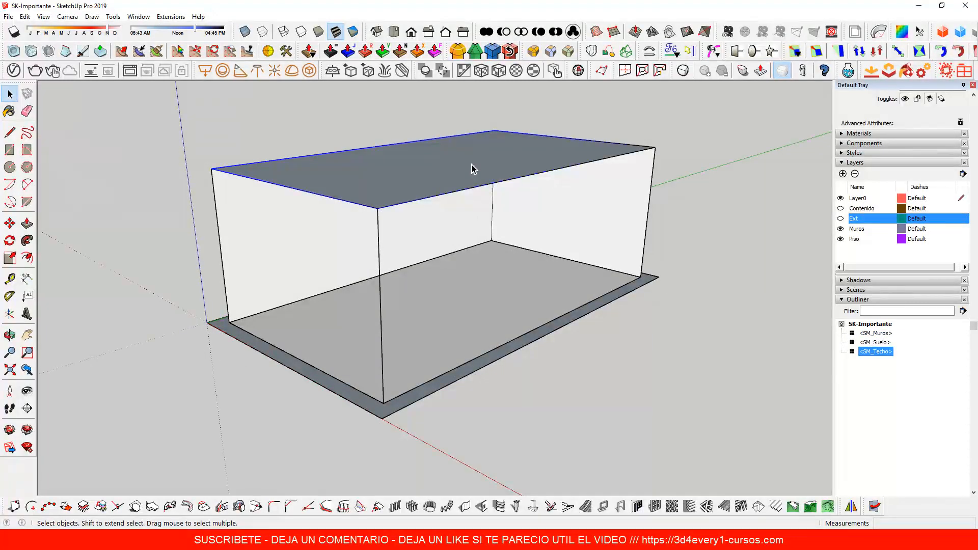
pyautogui.doubleClick(472, 164)
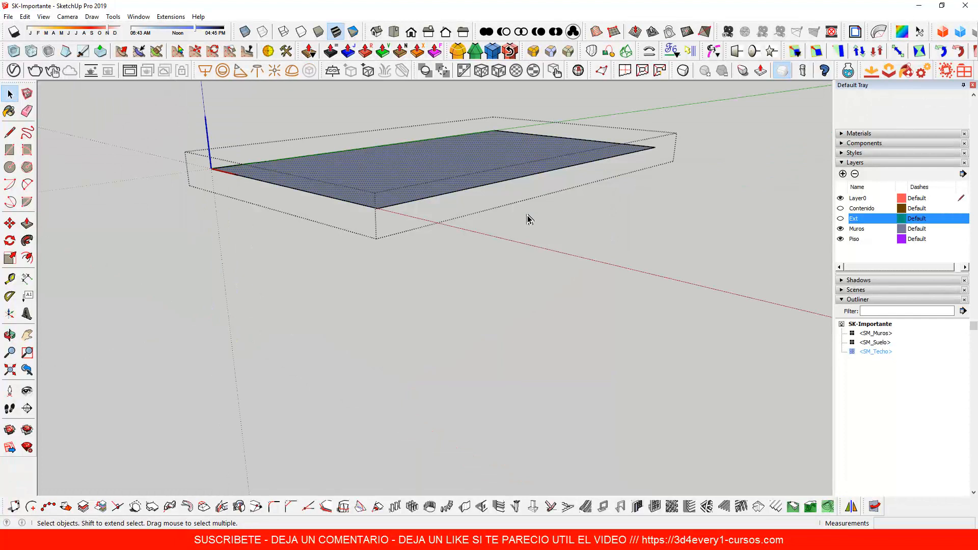
pyautogui.click(627, 338)
pyautogui.click(475, 159)
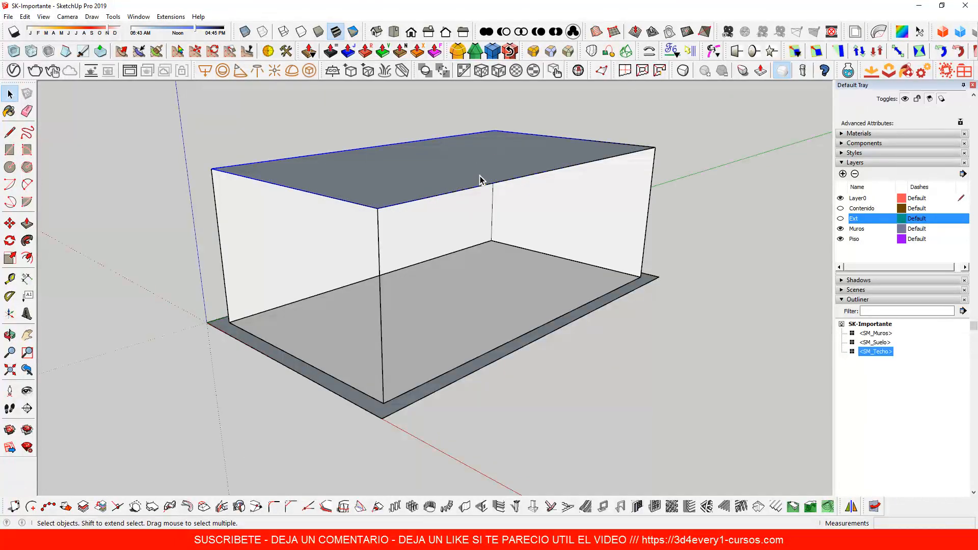
pyautogui.press('h')
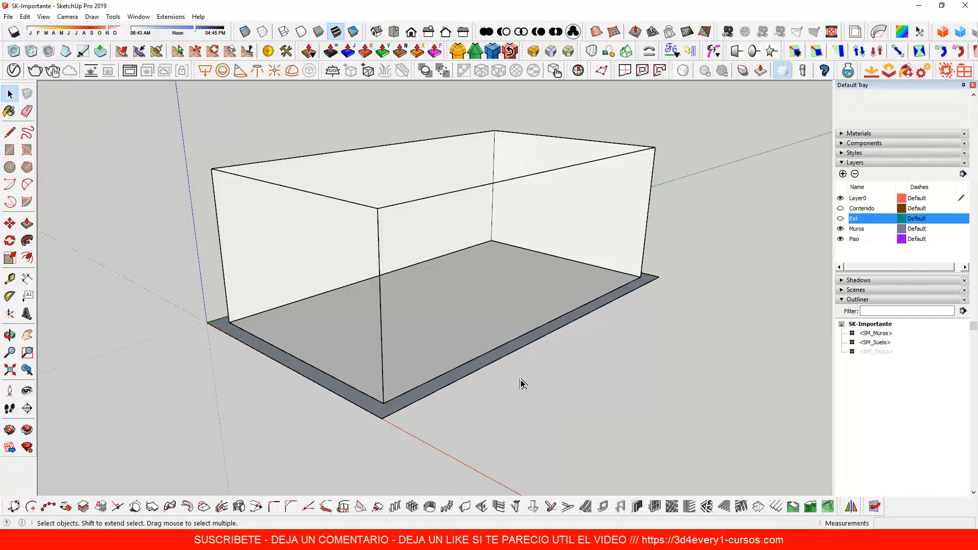
# Undo the hiding of the ceiling SM_Techo and the deletion of the two wall faces in SM_Muros
pyautogui.hotkey('ctrl', 'z')
pyautogui.hotkey('ctrl', 'z')
pyautogui.hotkey('ctrl', 'z')
pyautogui.hotkey('ctrl', 'z')
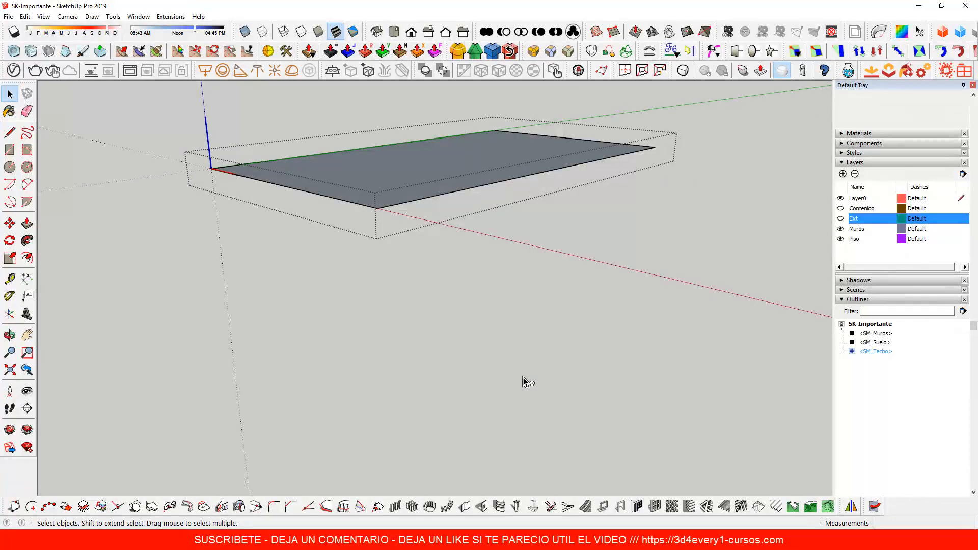
pyautogui.hotkey('ctrl', 'z')
pyautogui.hotkey('ctrl', 'z')
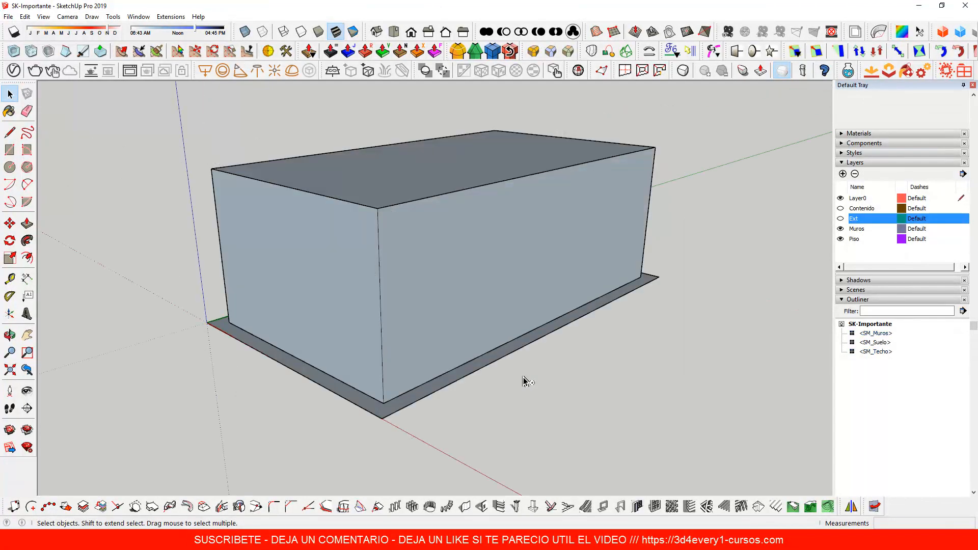
# Hide the Ext layer to examine the interior shell from several angles, and show the layer again
pyautogui.hotkey('ctrl', 'z')
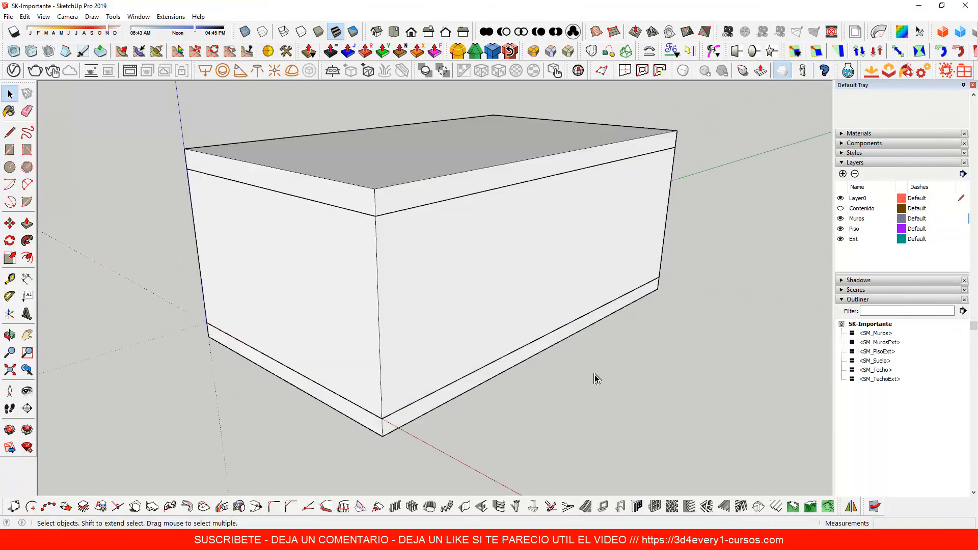
pyautogui.click(840, 240)
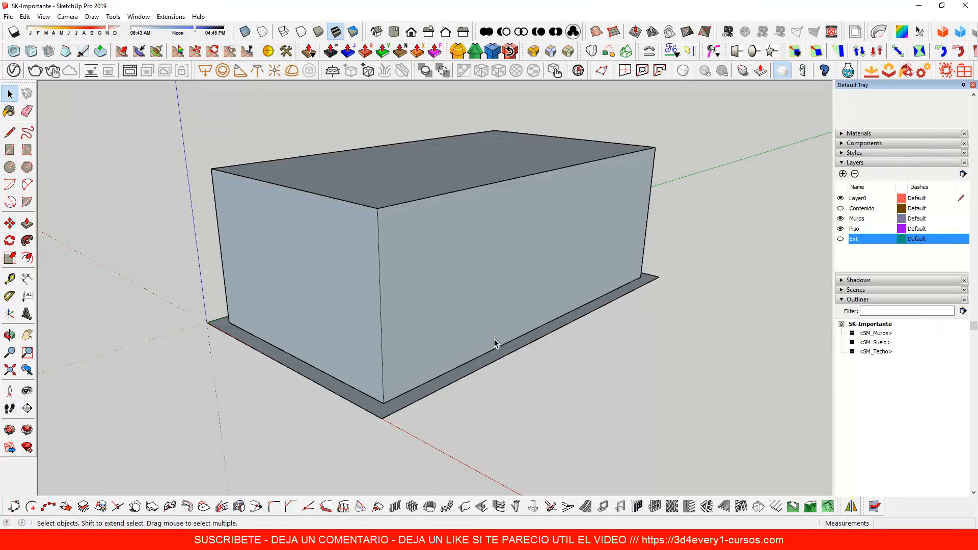
pyautogui.moveTo(637, 387); pyautogui.dragTo(360, 389, button='middle')
pyautogui.moveTo(629, 432); pyautogui.dragTo(334, 427, button='middle')
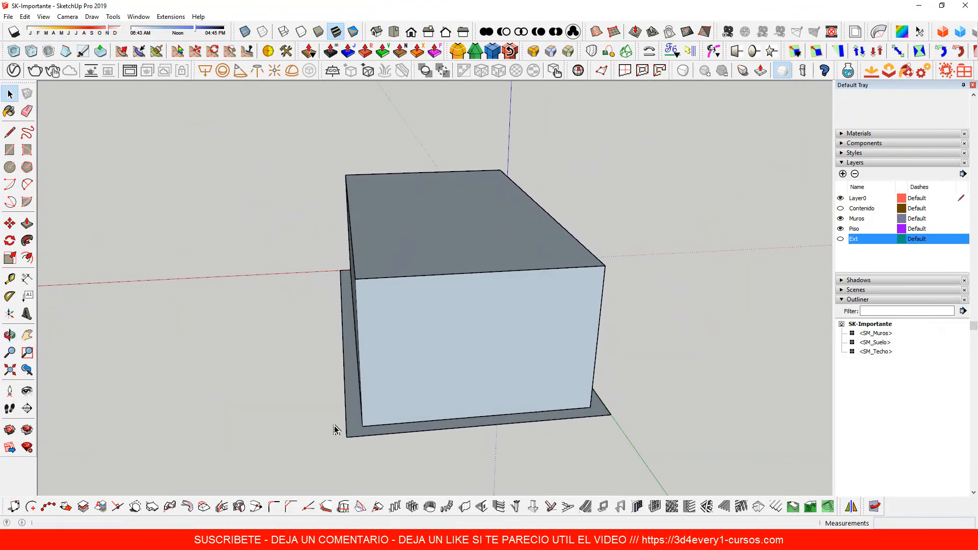
pyautogui.moveTo(703, 427); pyautogui.dragTo(518, 408, button='middle')
pyautogui.press('space')
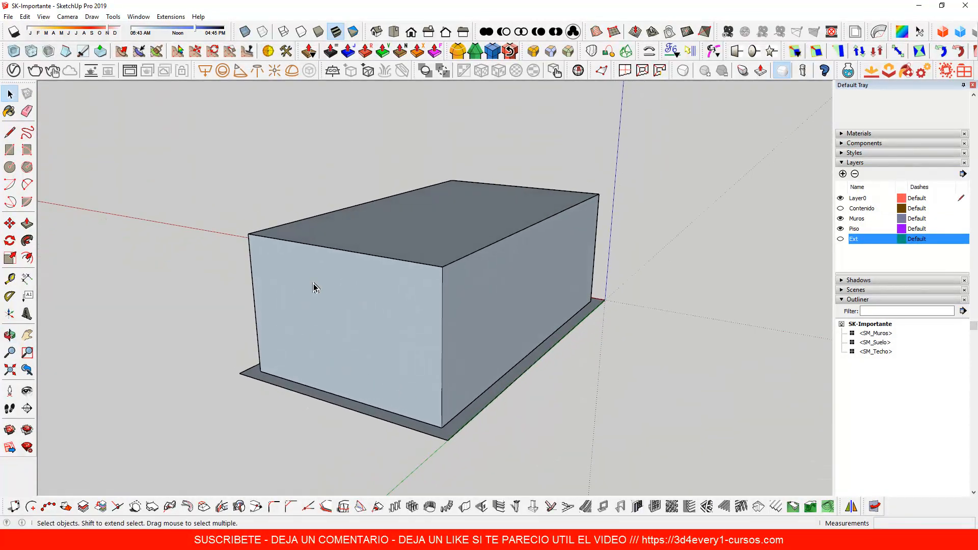
pyautogui.moveTo(708, 406); pyautogui.dragTo(437, 416, button='middle')
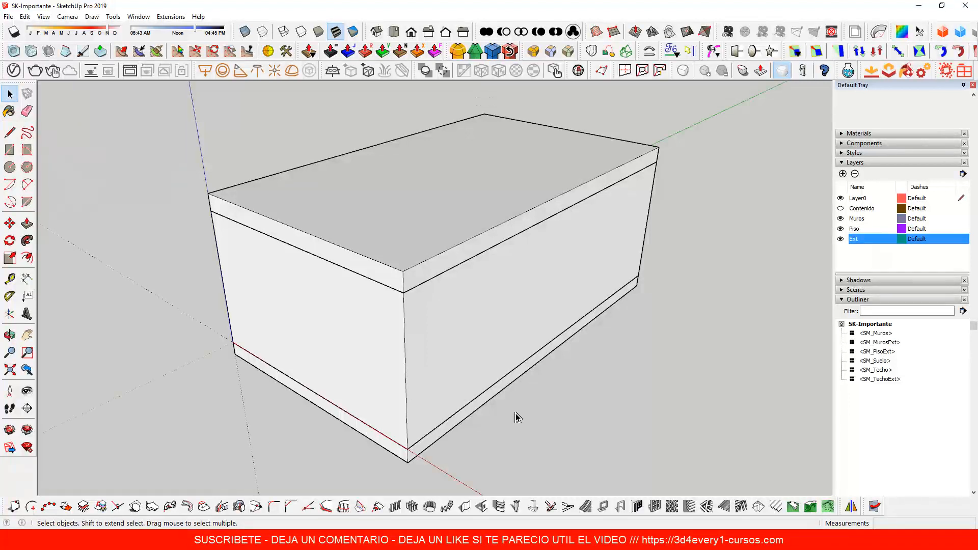
pyautogui.moveTo(520, 410); pyautogui.dragTo(542, 391, button='middle')
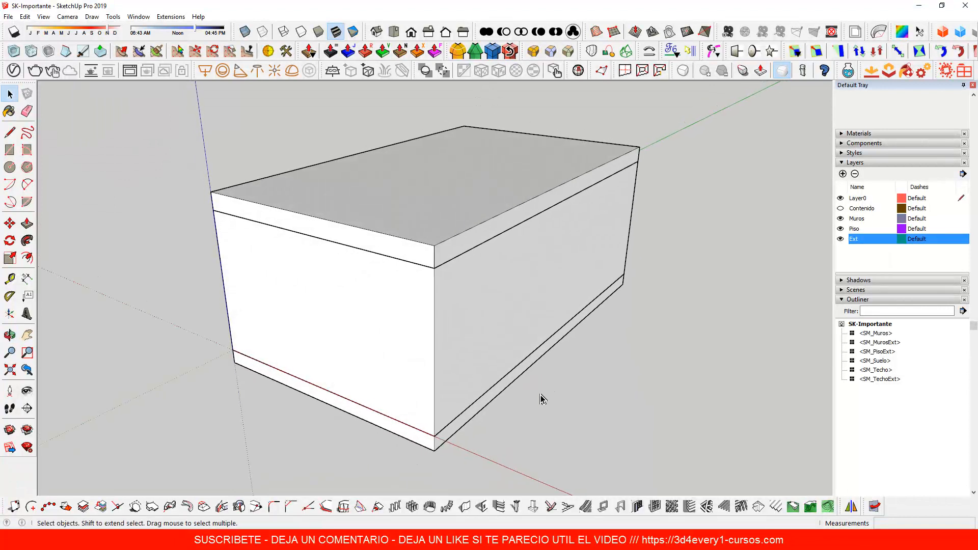
# Draw a rectangle at the base of the long exterior wall and push/pull it outward into a box
pyautogui.press('r')
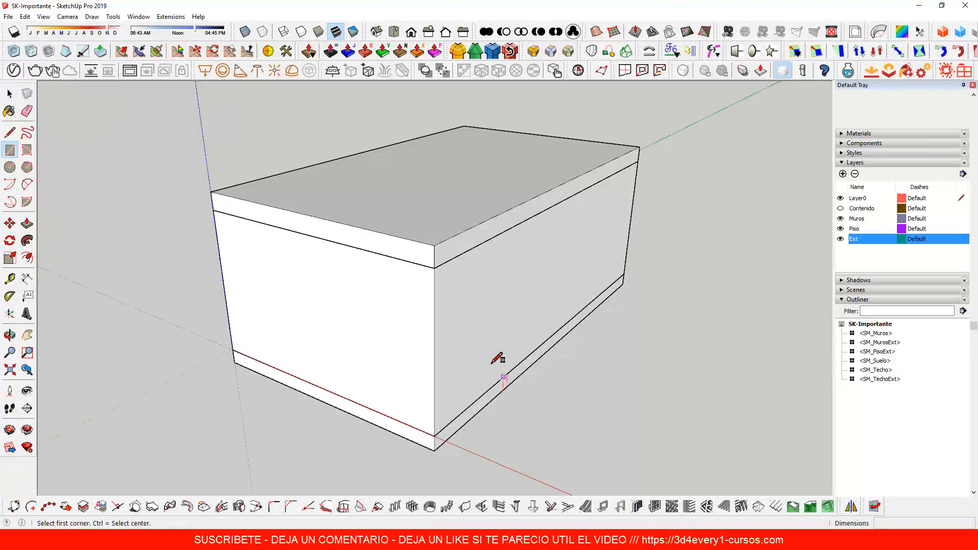
pyautogui.click(478, 399)
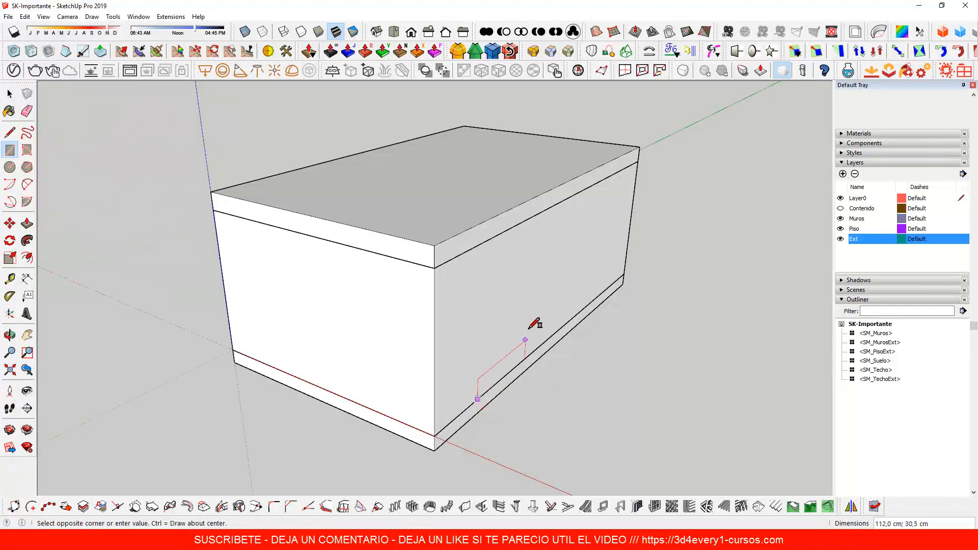
pyautogui.click(534, 304)
pyautogui.press('p')
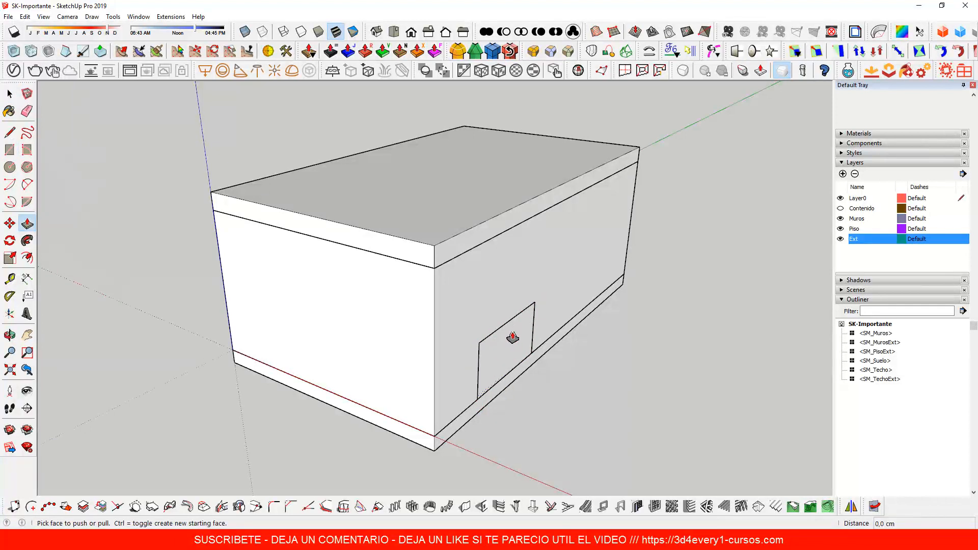
pyautogui.click(506, 339)
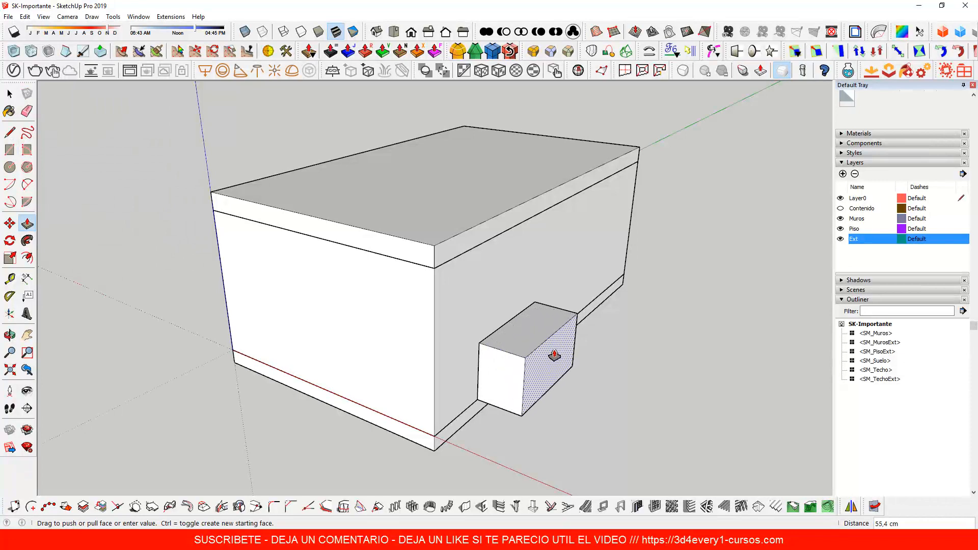
pyautogui.click(560, 357)
pyautogui.press('space')
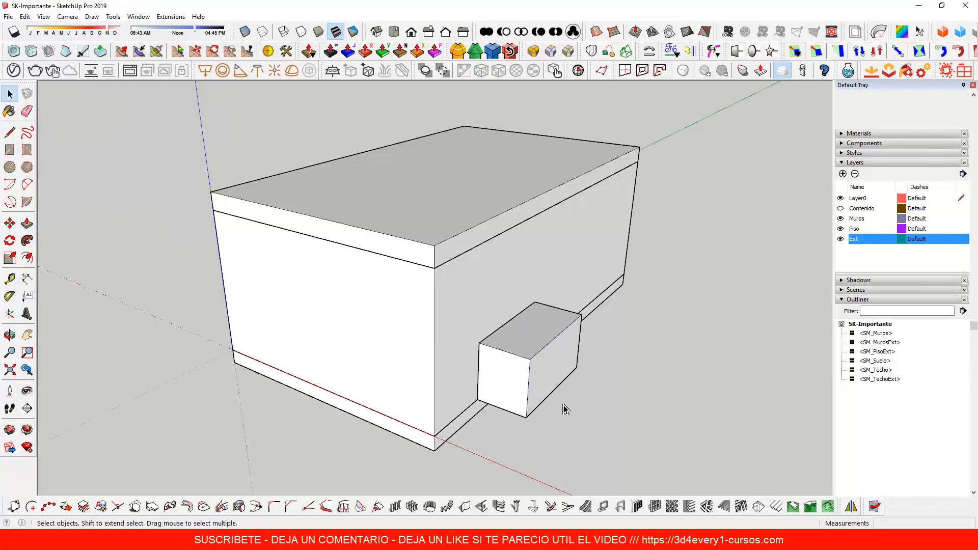
# Select all the box geometry and make it a component named SM_Mueble
pyautogui.moveTo(564, 406); pyautogui.dragTo(519, 353, button='middle')
pyautogui.click(518, 318)
pyautogui.doubleClick(518, 319)
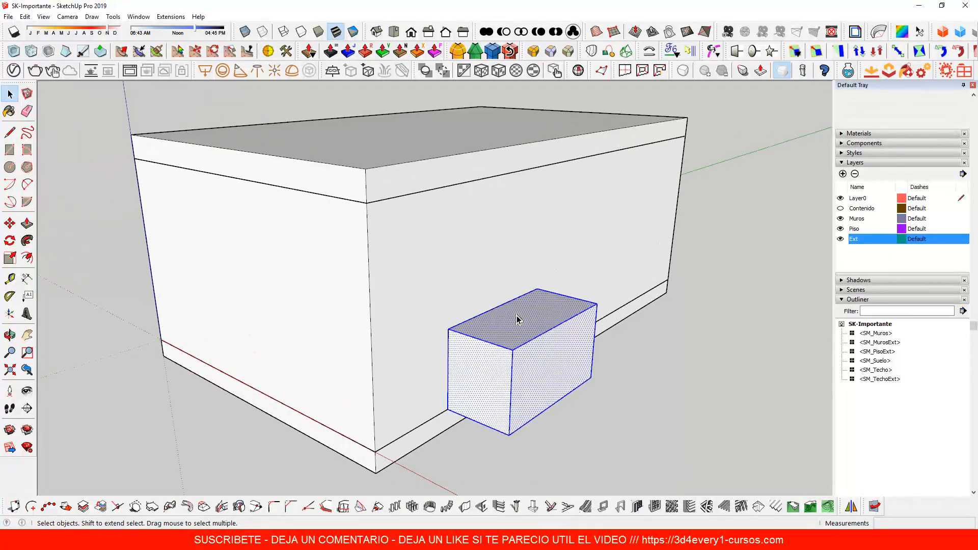
pyautogui.write('g')
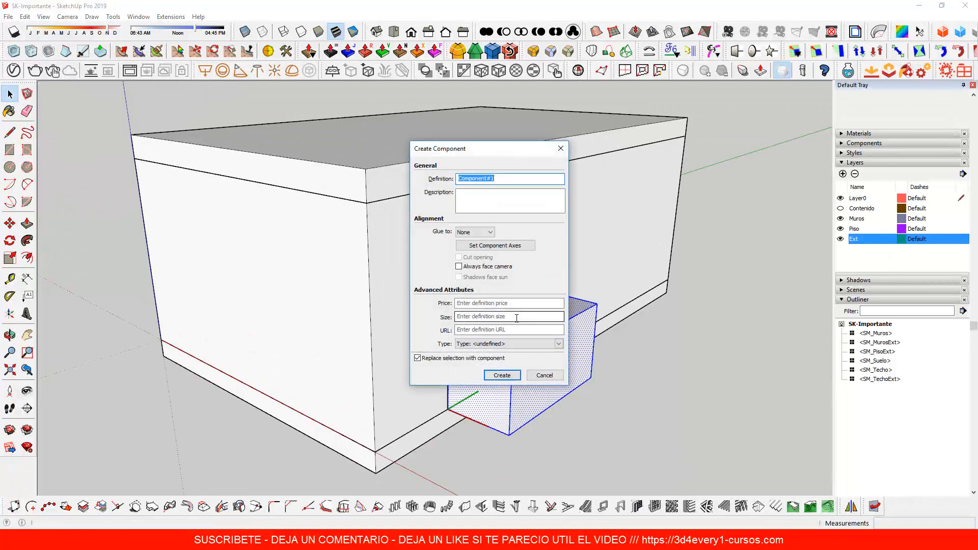
pyautogui.write('SM_Mueble')
pyautogui.click(504, 380)
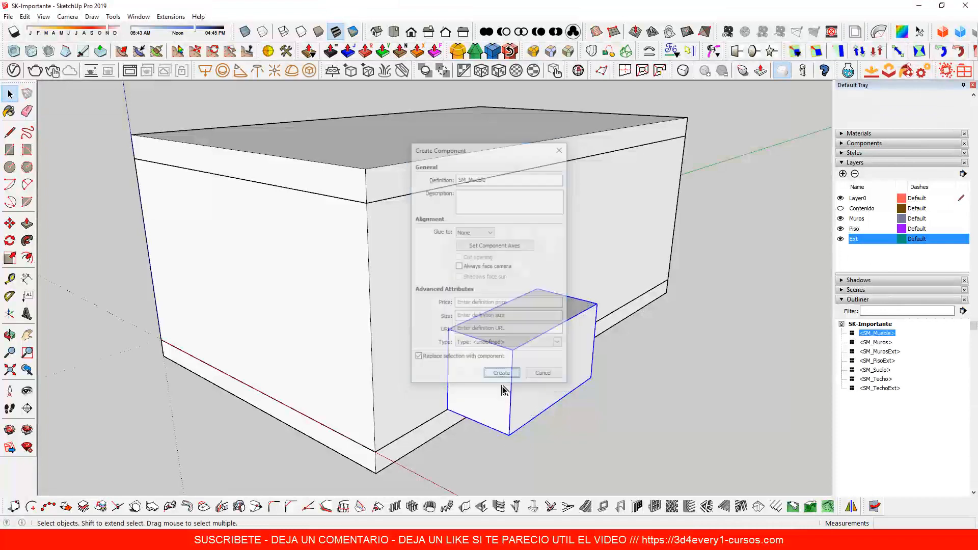
# Open SM_Mueble to examine its back face, close it, and select the exterior walls SM_MurosExt behind it
pyautogui.moveTo(581, 430); pyautogui.dragTo(564, 395, button='middle')
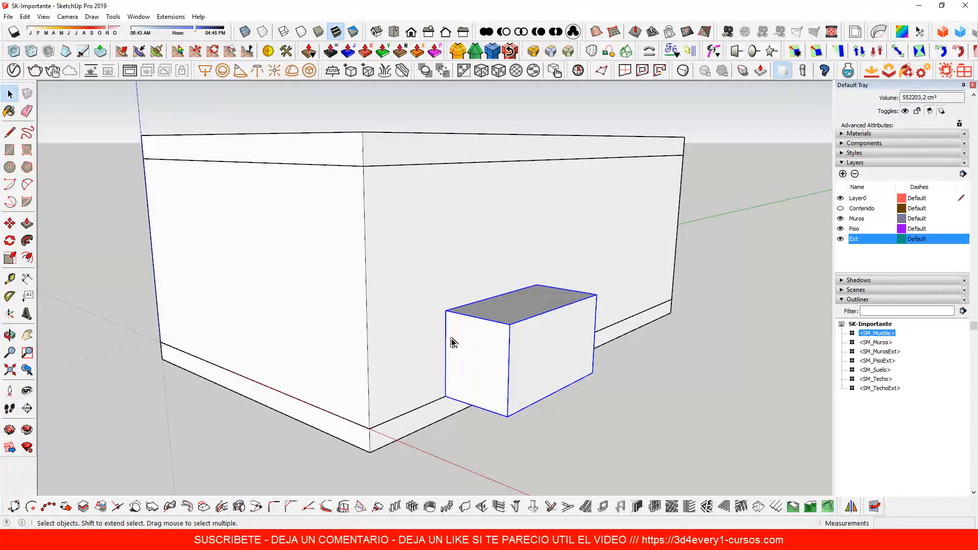
pyautogui.doubleClick(490, 351)
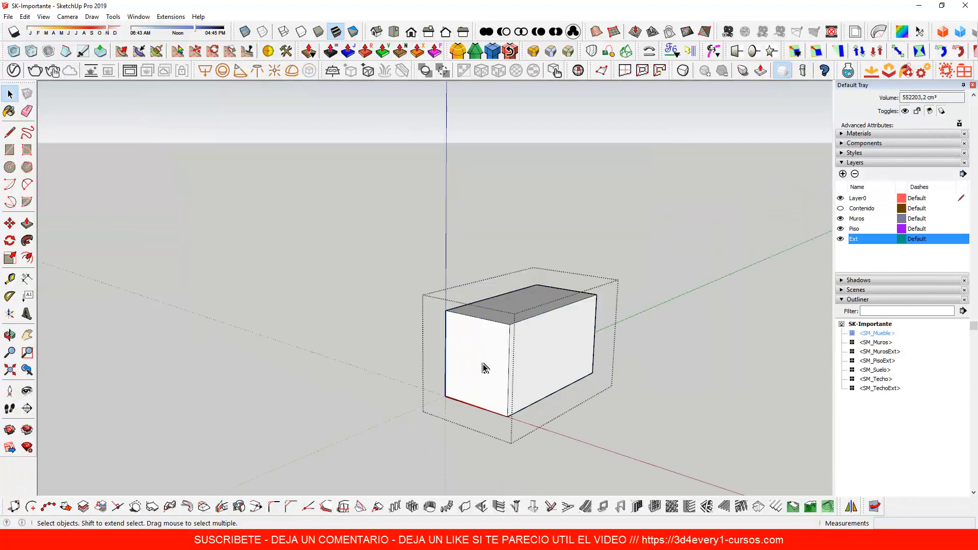
pyautogui.moveTo(467, 375); pyautogui.dragTo(582, 318, button='middle')
pyautogui.click(581, 317)
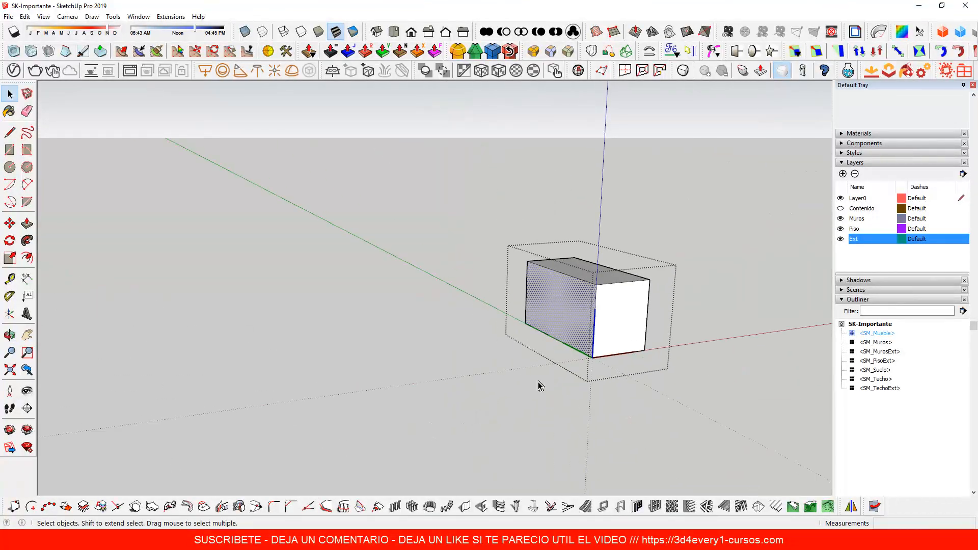
pyautogui.click(634, 406)
pyautogui.moveTo(684, 405); pyautogui.dragTo(380, 399, button='middle')
pyautogui.click(508, 260)
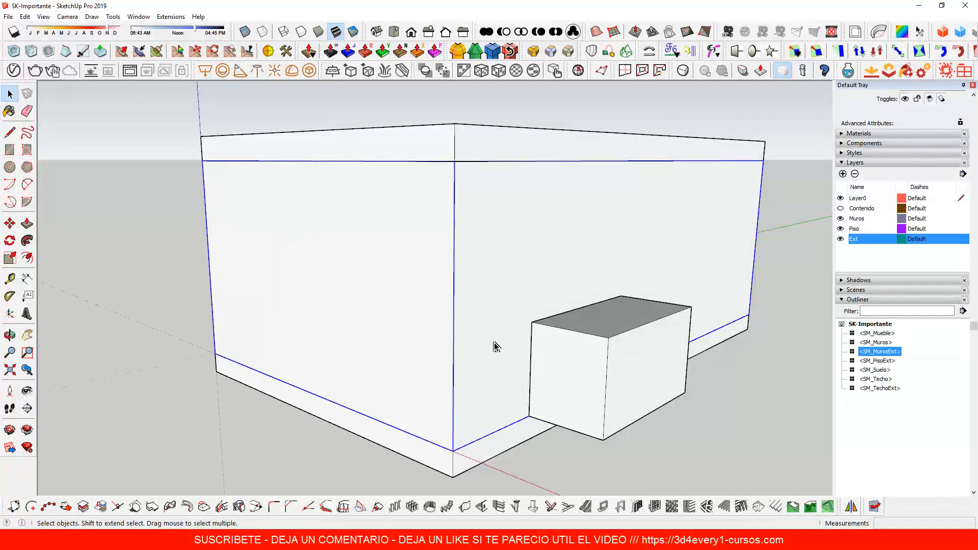
pyautogui.scroll(-4, 464, 311)
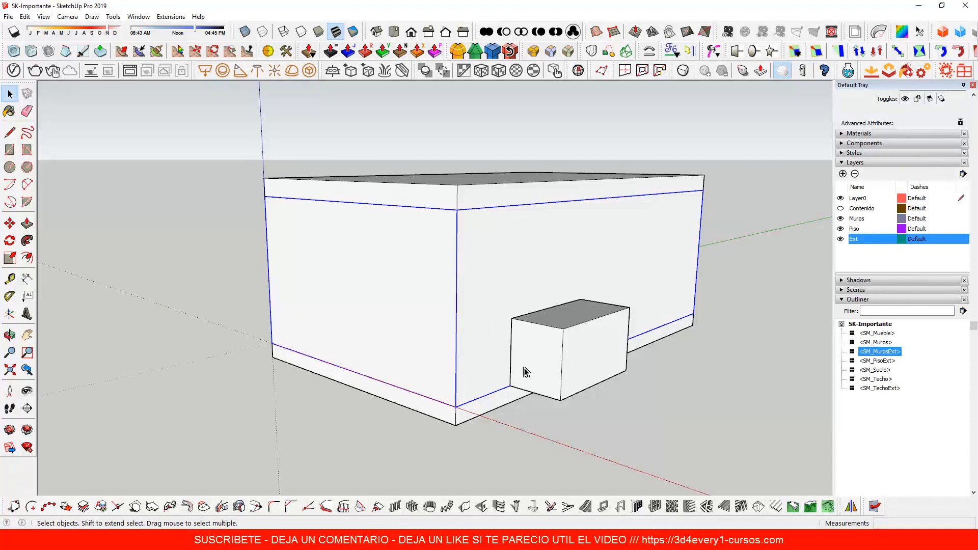
pyautogui.moveTo(471, 413); pyautogui.dragTo(439, 390, button='middle')
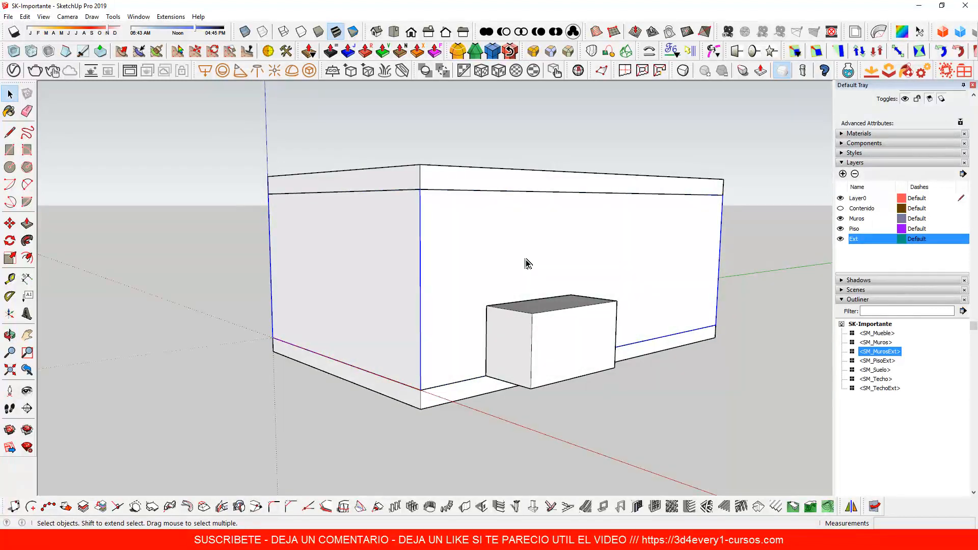
# Reopen SM_Mueble, select the face resting against the exterior wall to inspect it, and close the component
pyautogui.moveTo(499, 380); pyautogui.dragTo(572, 304, button='middle')
pyautogui.click(536, 341)
pyautogui.doubleClick(536, 340)
pyautogui.click(572, 305)
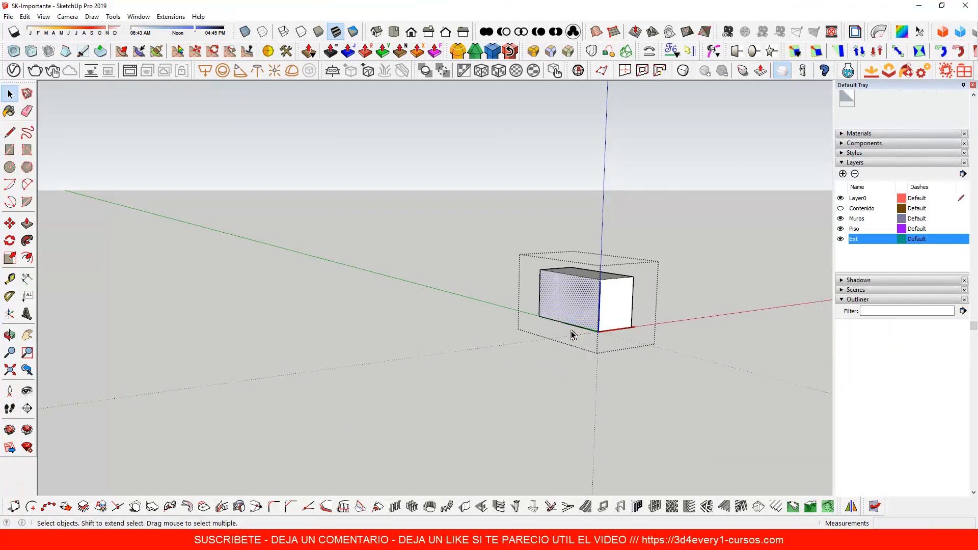
pyautogui.click(640, 404)
pyautogui.moveTo(664, 401); pyautogui.dragTo(293, 410, button='middle')
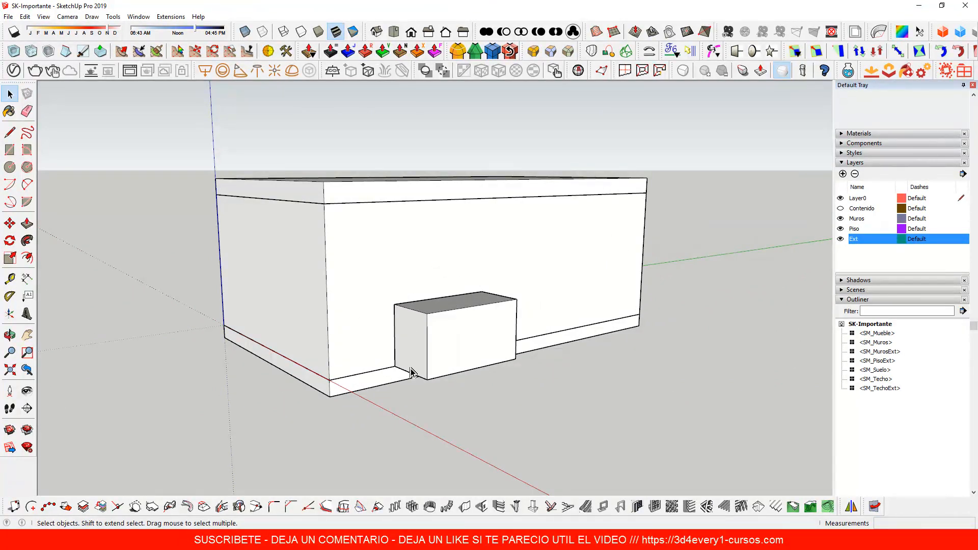
pyautogui.moveTo(414, 373); pyautogui.dragTo(459, 400, button='middle')
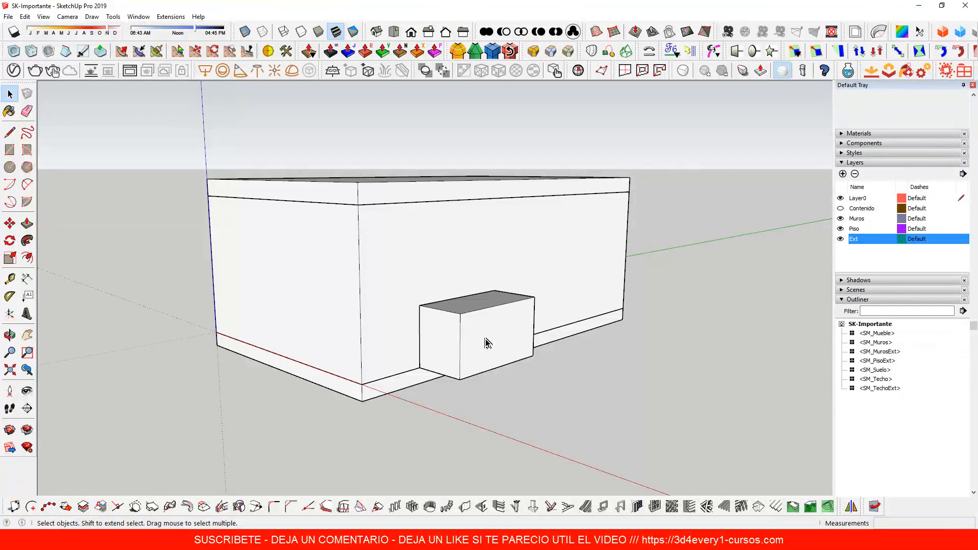
pyautogui.moveTo(459, 363); pyautogui.dragTo(443, 340, button='middle')
pyautogui.scroll(2, 463, 336)
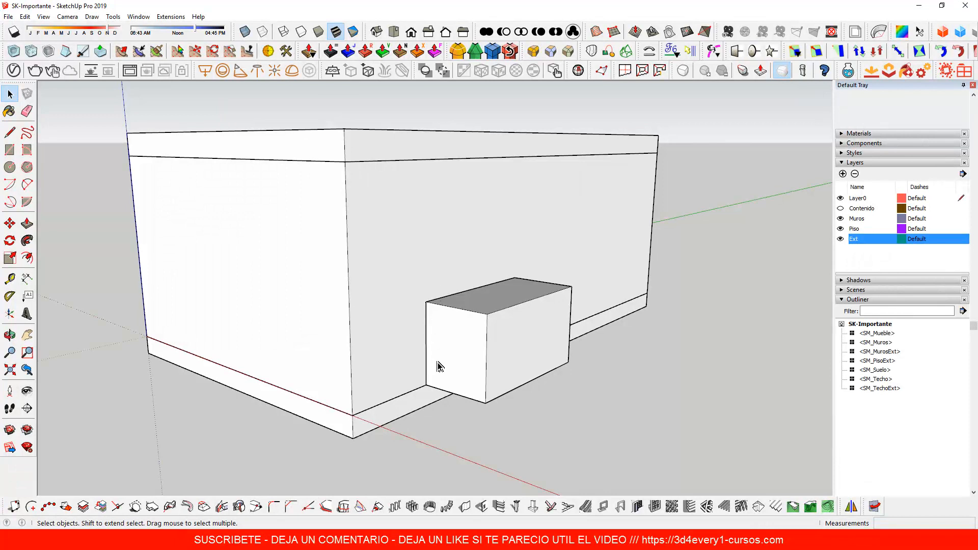
# Move SM_Mueble about 128 cm away from the exterior wall along the red axis
pyautogui.click(460, 359)
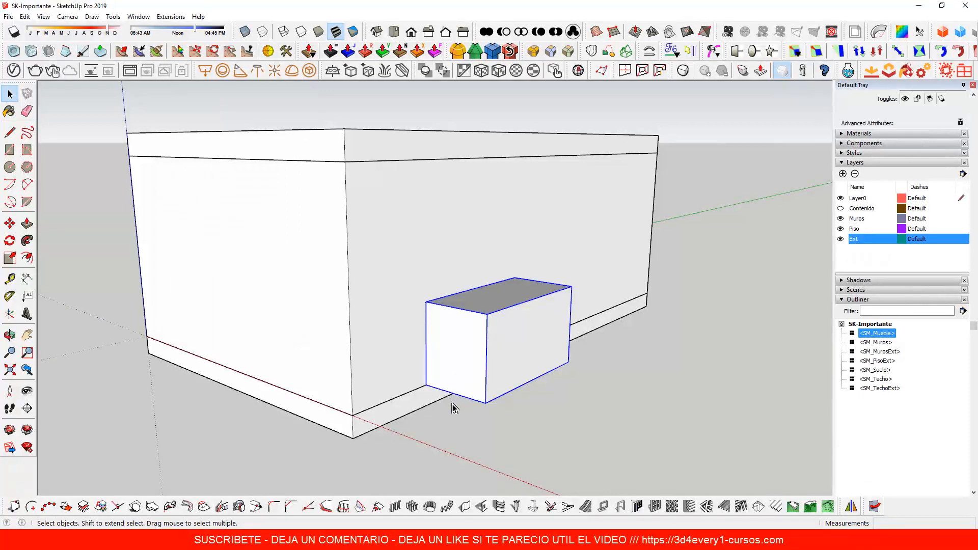
pyautogui.press('q')
pyautogui.press('m')
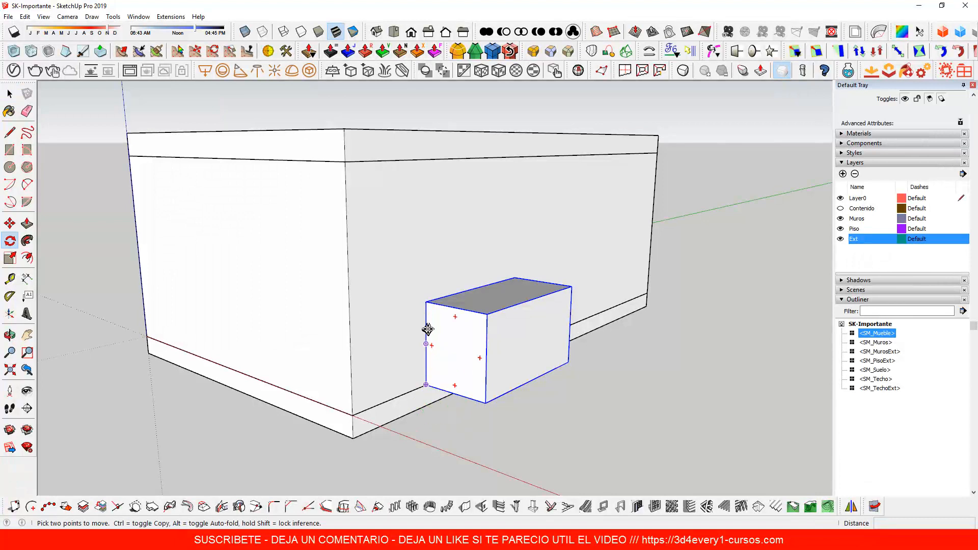
pyautogui.click(426, 302)
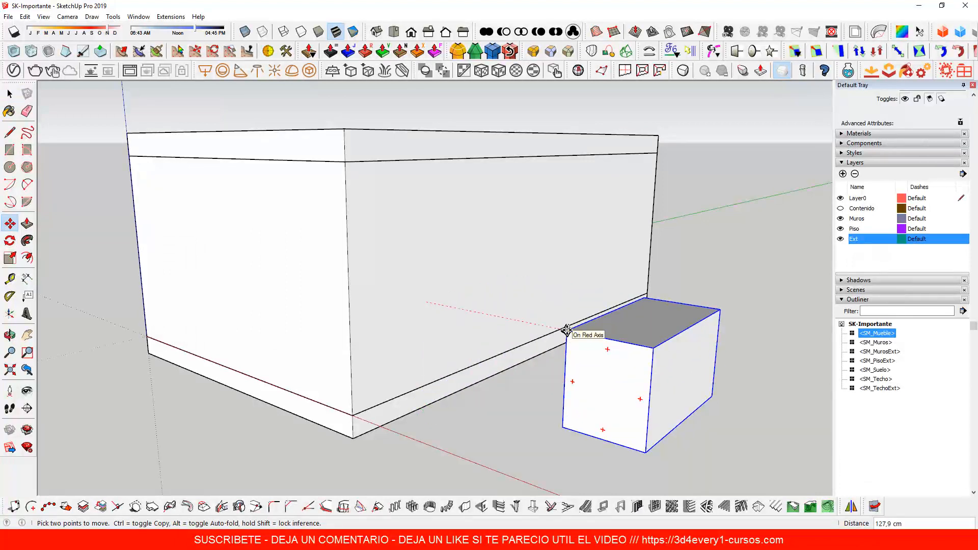
pyautogui.click(566, 330)
pyautogui.press('space')
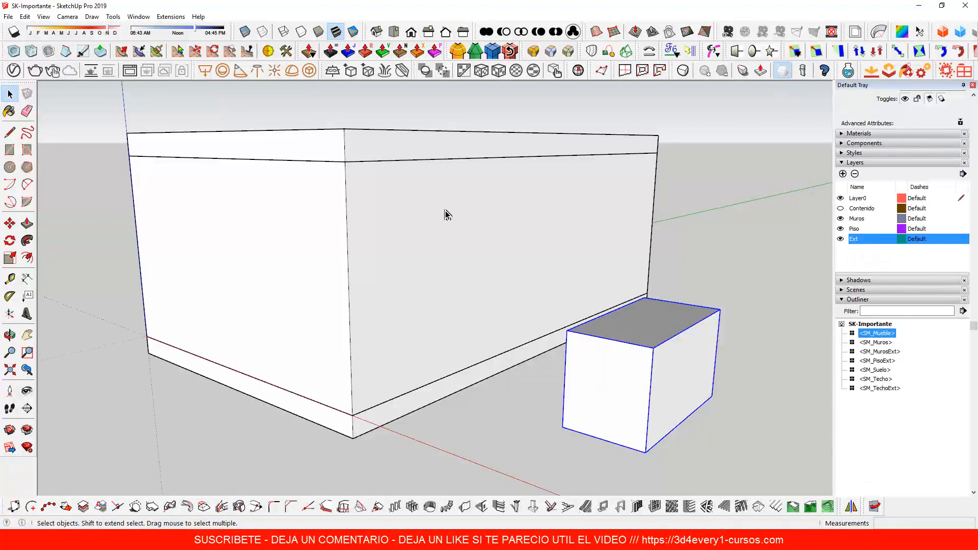
# Move SM_Mueble about 129 cm back against the base of the exterior wall
pyautogui.press('m')
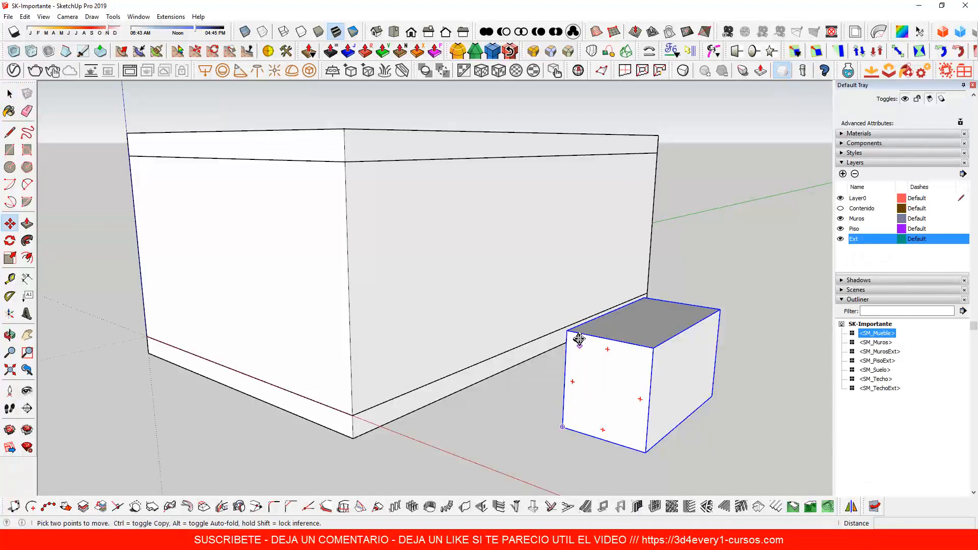
pyautogui.click(561, 427)
pyautogui.click(436, 379)
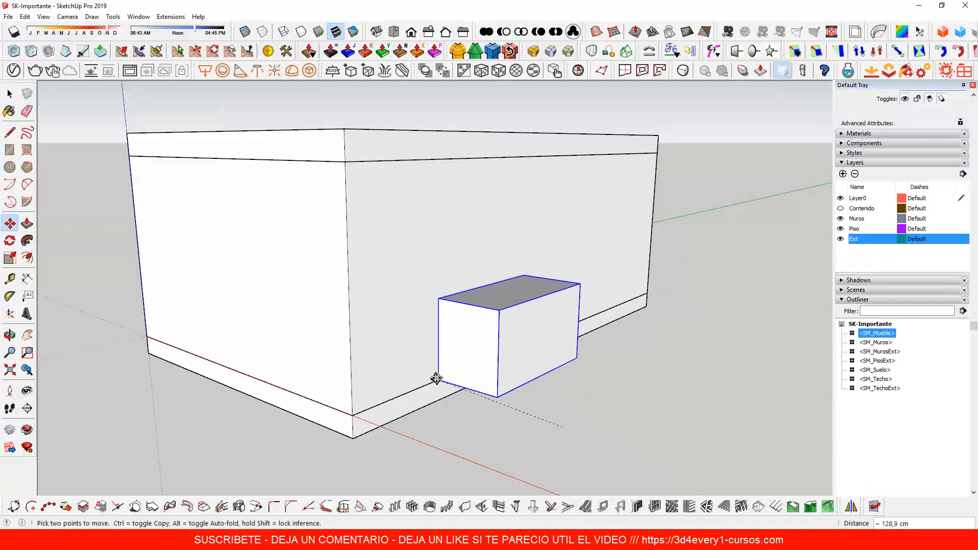
pyautogui.press('space')
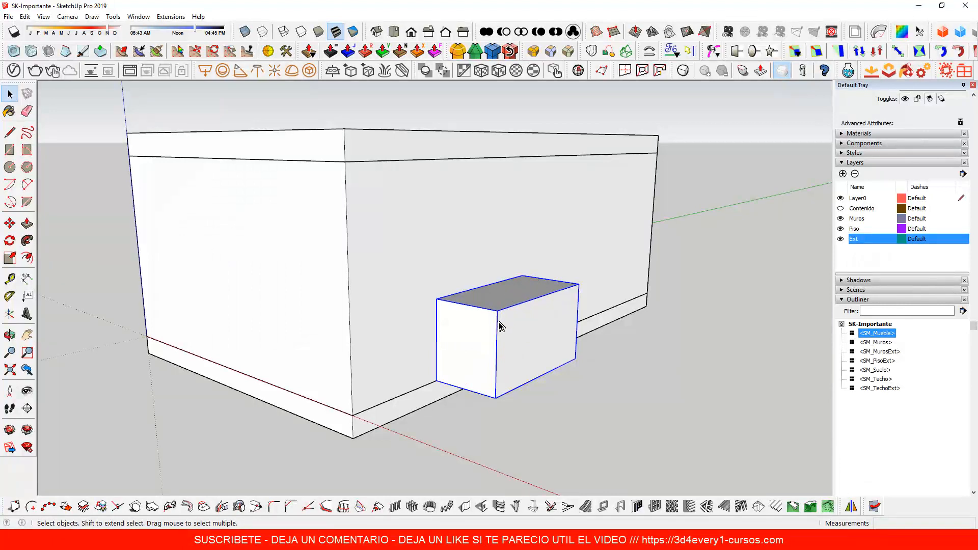
# Open SM_Mueble and draw lines that extend its top face past the back edge, about 128 cm long, into the exterior wall
pyautogui.moveTo(461, 348); pyautogui.dragTo(451, 338, button='middle')
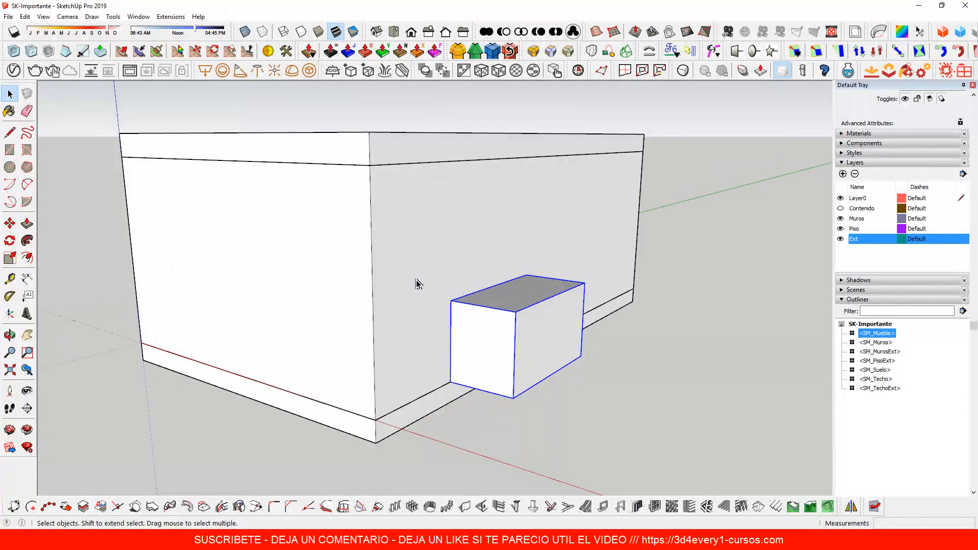
pyautogui.moveTo(536, 284); pyautogui.dragTo(507, 327, button='middle')
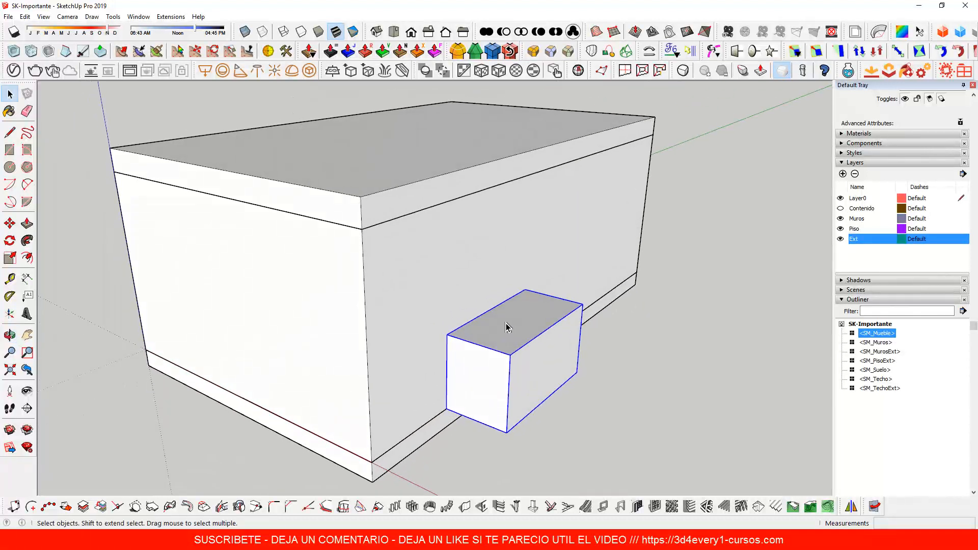
pyautogui.scroll(2, 507, 327)
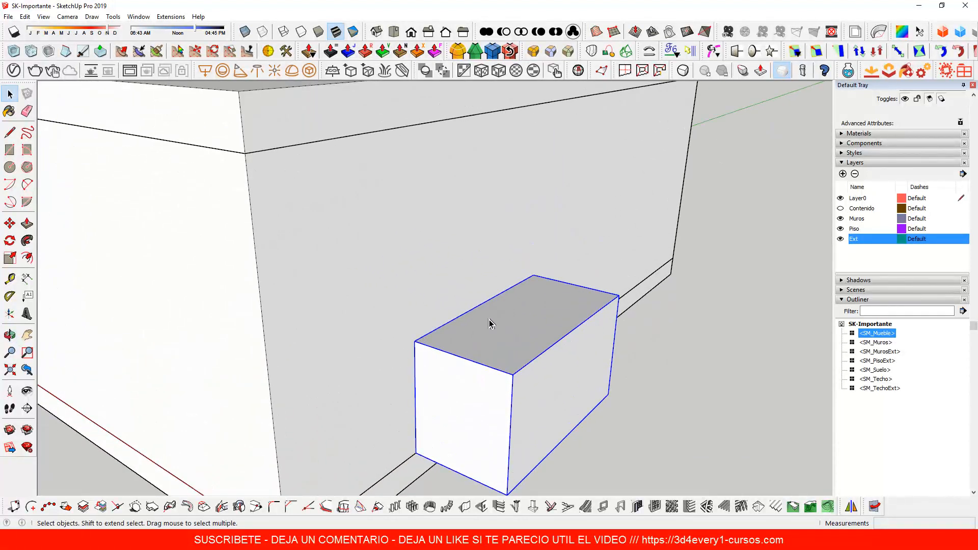
pyautogui.doubleClick(503, 325)
pyautogui.click(481, 308)
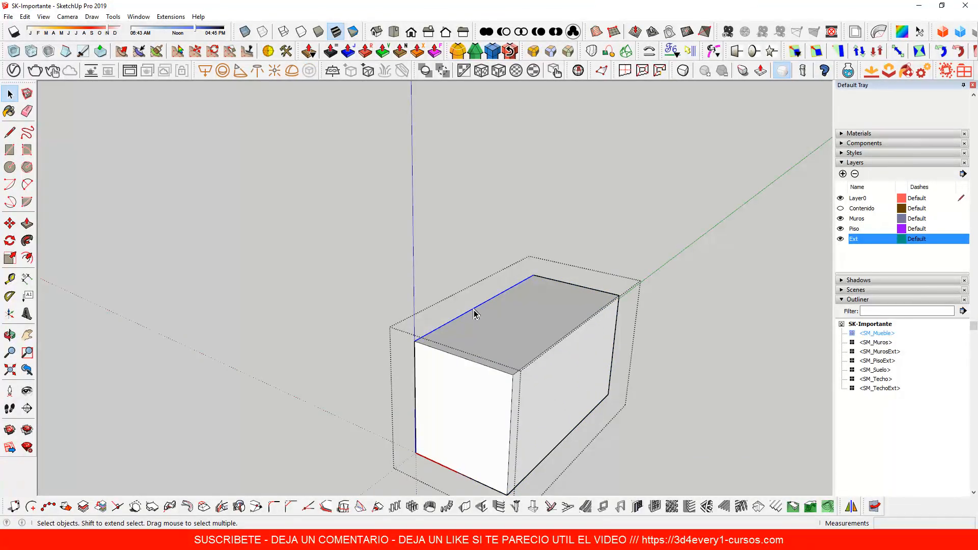
pyautogui.press('l')
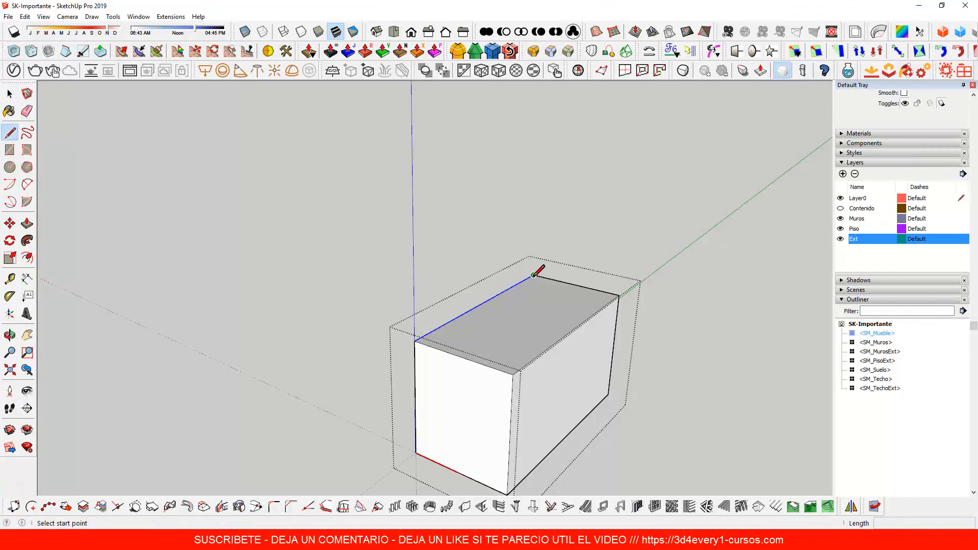
pyautogui.click(533, 275)
pyautogui.click(502, 268)
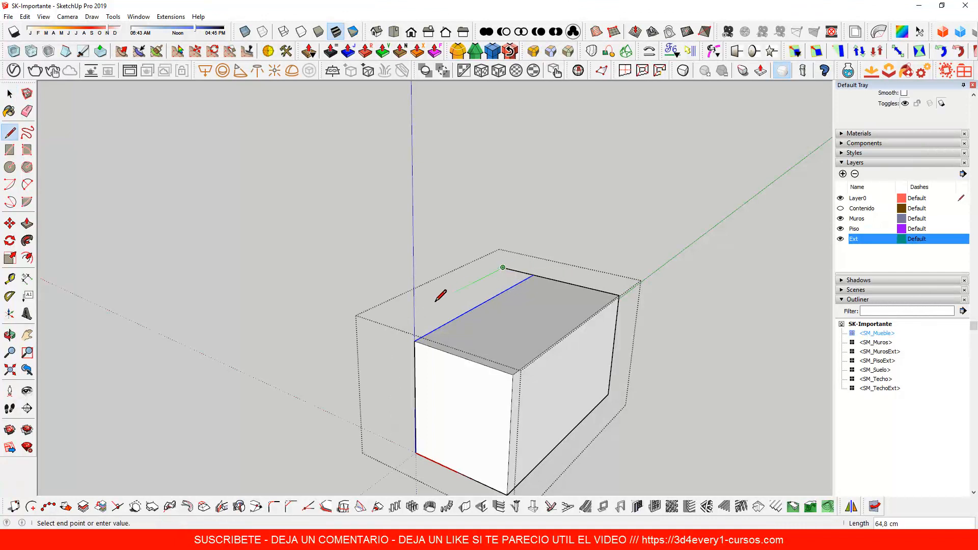
pyautogui.click(381, 329)
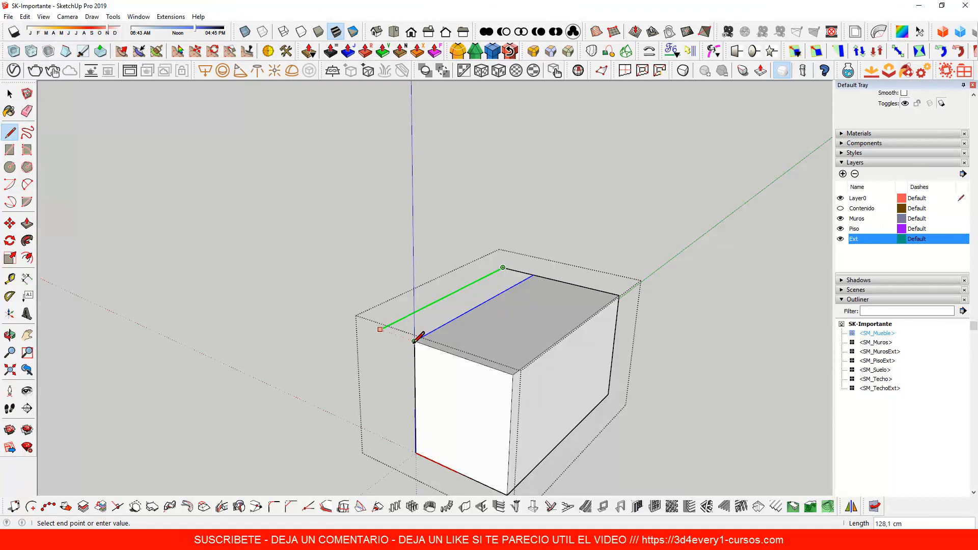
pyautogui.click(415, 342)
pyautogui.press('space')
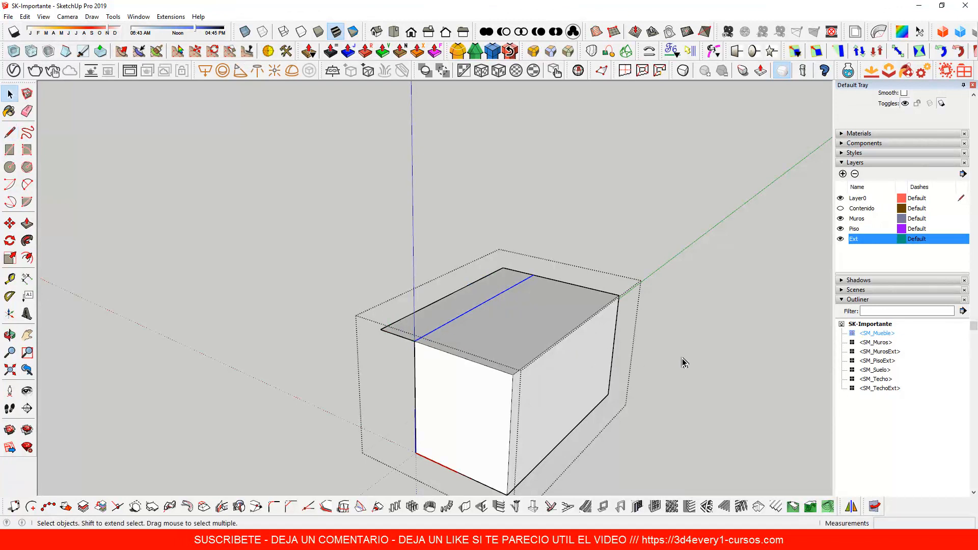
# Close SM_Mueble, reopen it to examine the top face extending behind the wall, and close it again
pyautogui.click(683, 361)
pyautogui.scroll(-2, 544, 250)
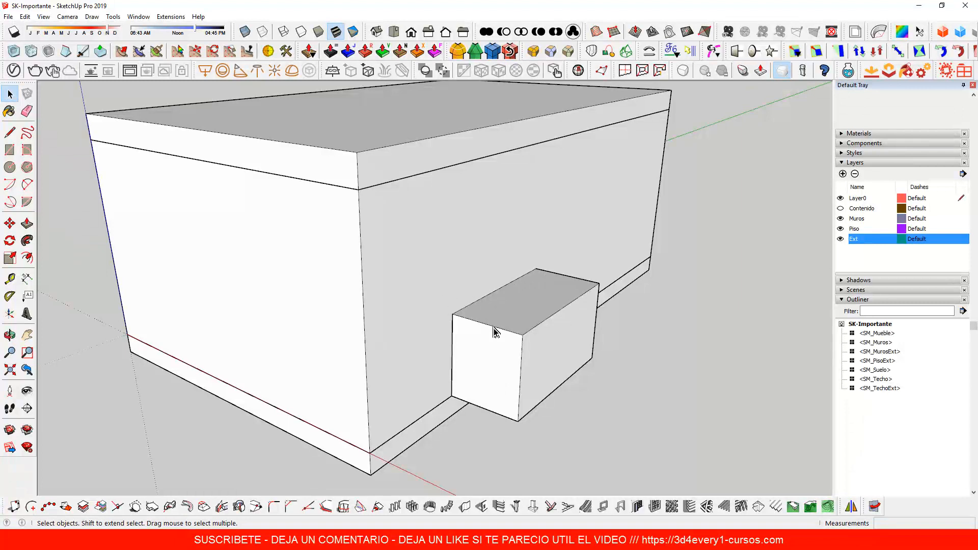
pyautogui.doubleClick(530, 308)
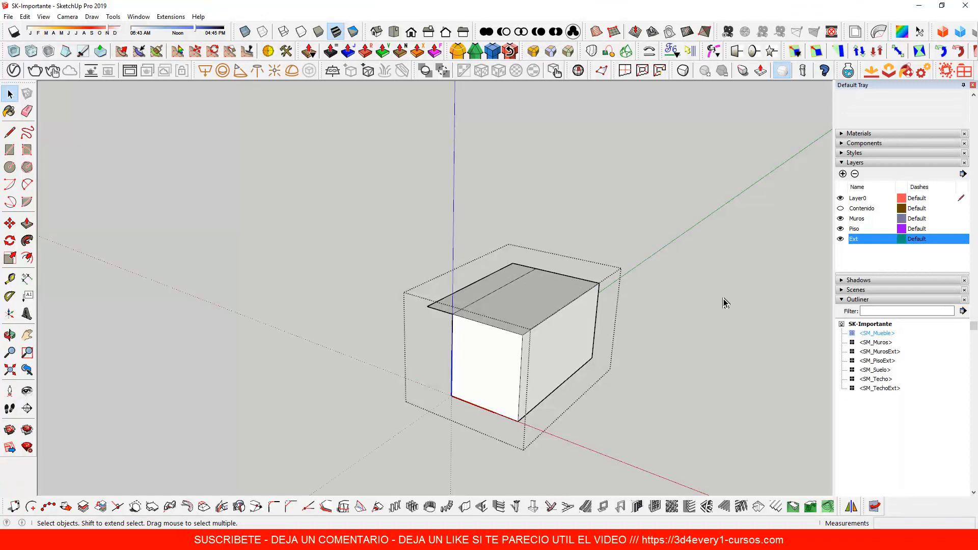
pyautogui.click(690, 306)
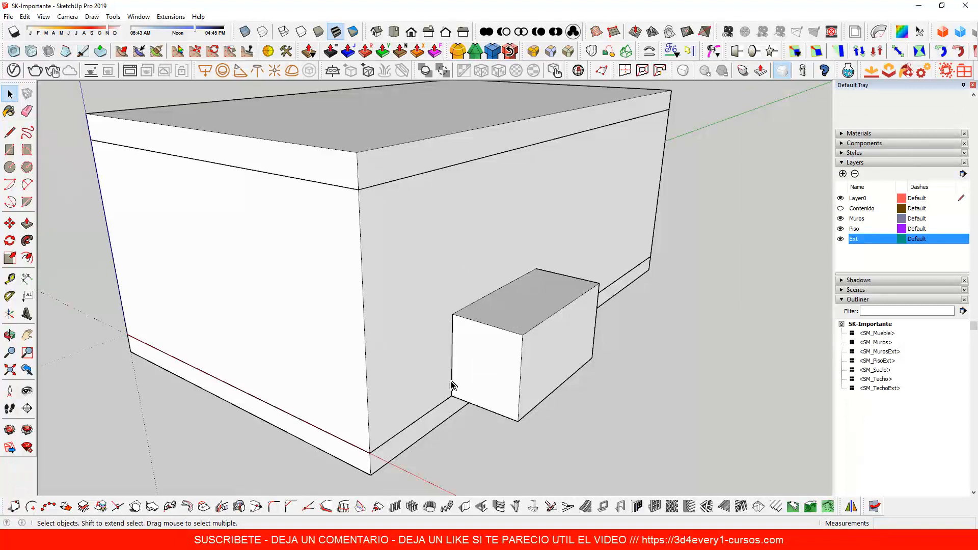
# Open SM_MurosExt and intersect the wall face behind the furniture with the model
pyautogui.click(473, 266)
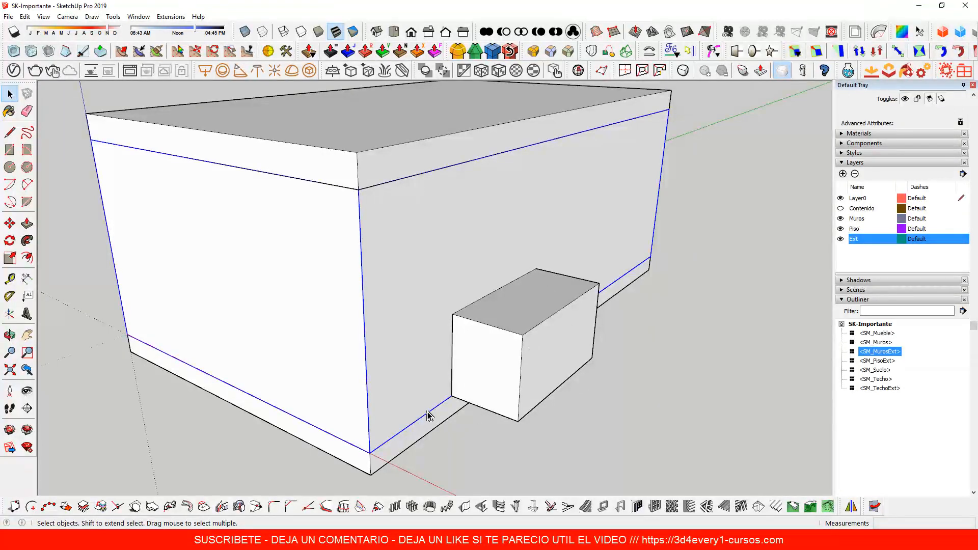
pyautogui.doubleClick(478, 273)
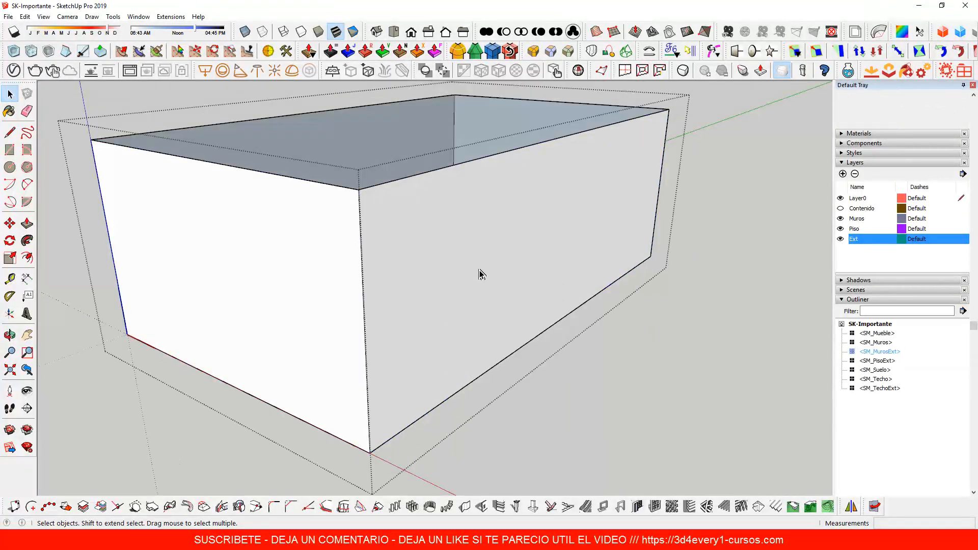
pyautogui.rightClick(480, 274)
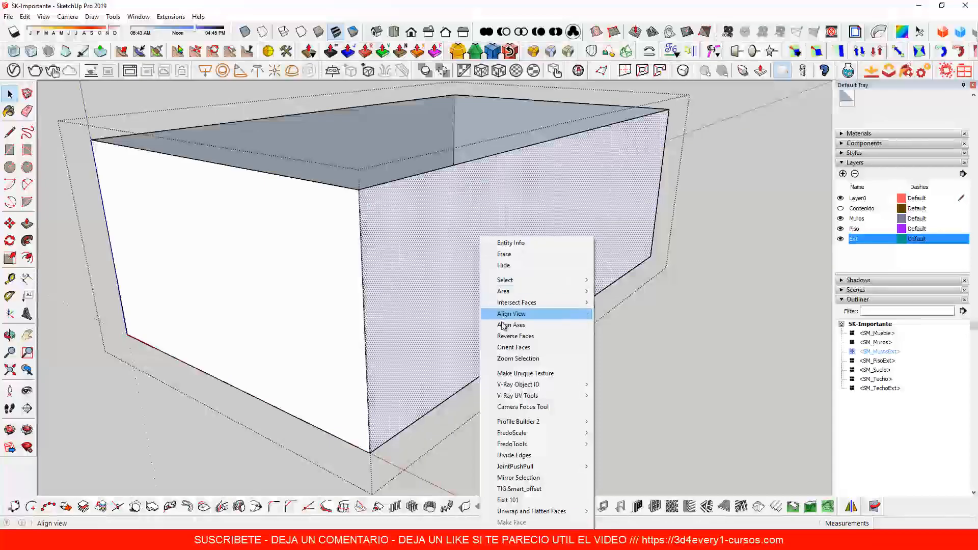
pyautogui.moveTo(512, 303)
pyautogui.click(632, 304)
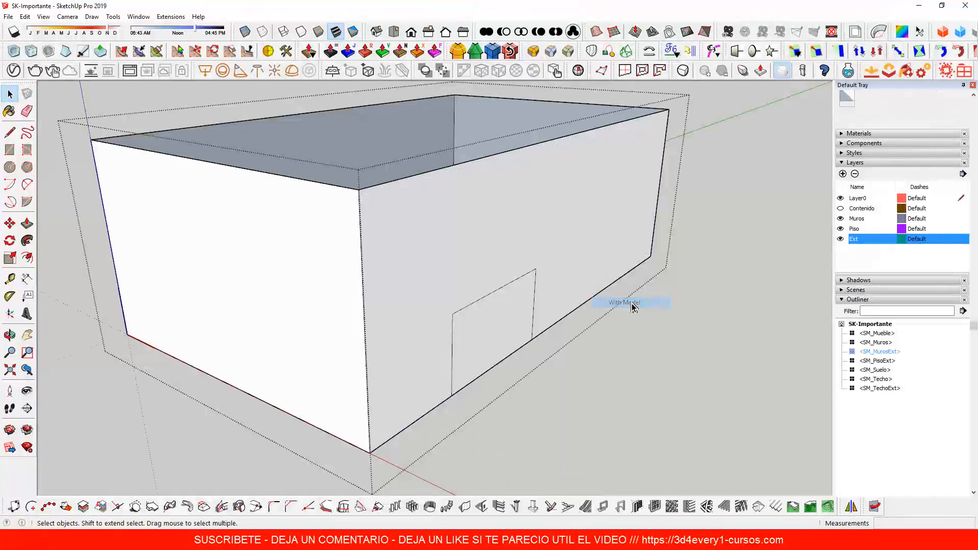
# Delete the wall face enclosed by the furniture outline and close SM_MurosExt
pyautogui.click(513, 319)
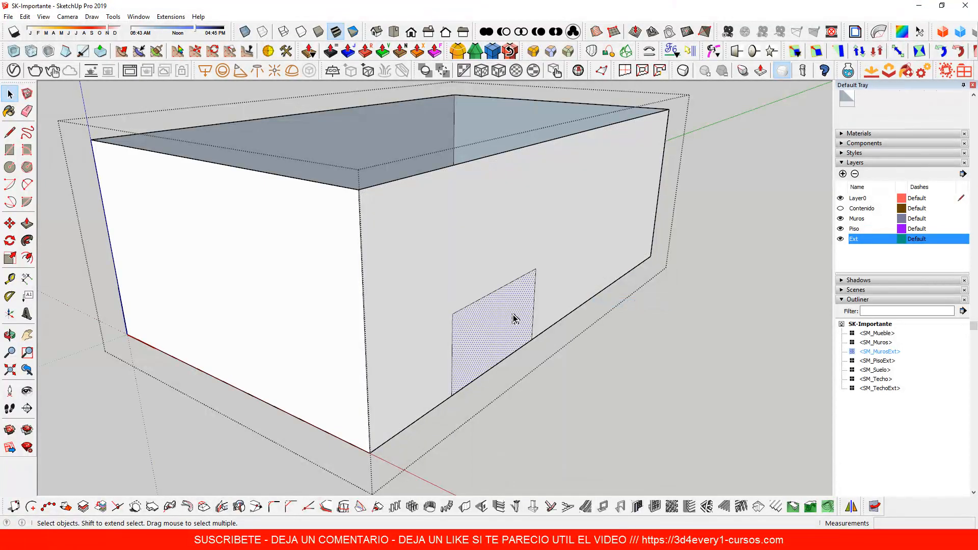
pyautogui.press('Delete')
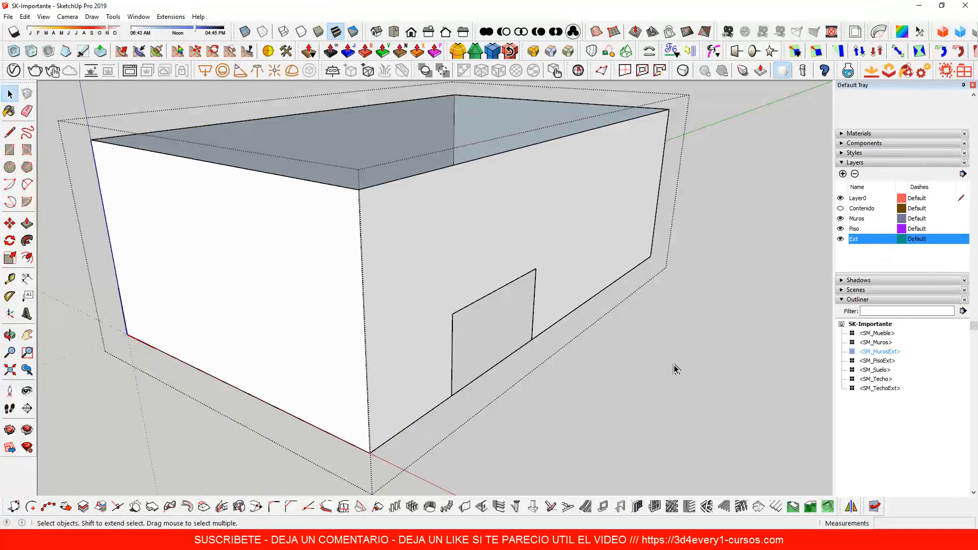
pyautogui.click(756, 324)
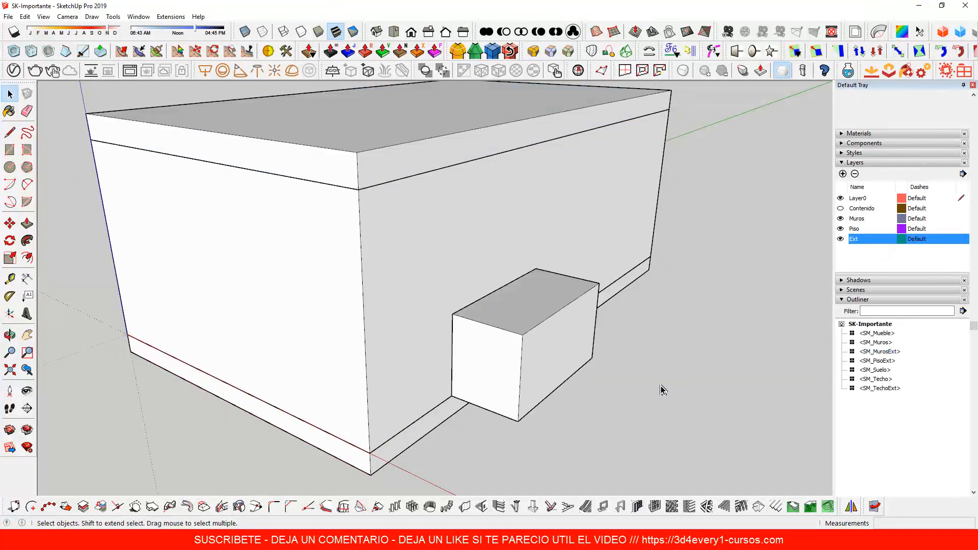
pyautogui.moveTo(555, 356); pyautogui.dragTo(502, 338, button='middle')
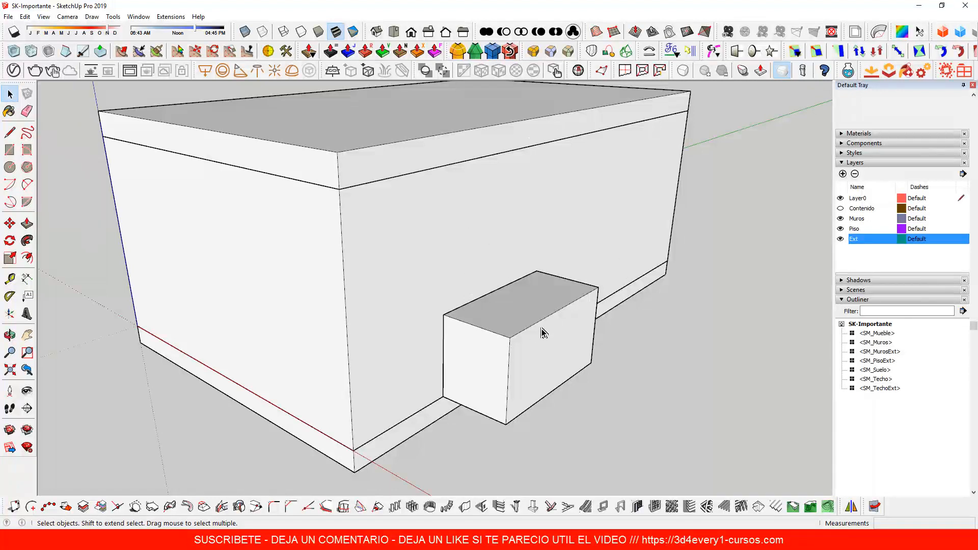
pyautogui.moveTo(542, 332); pyautogui.dragTo(493, 327, button='middle')
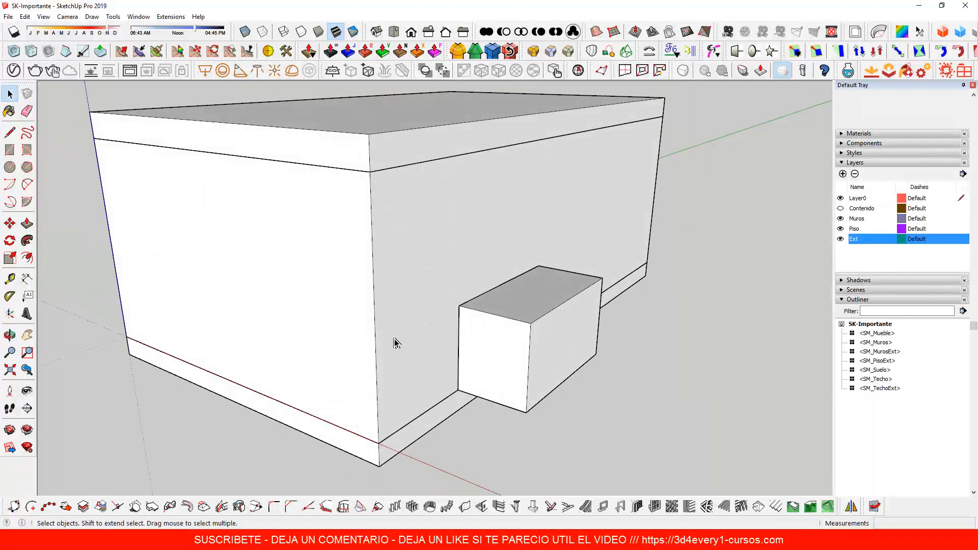
pyautogui.click(396, 343)
pyautogui.click(479, 349)
pyautogui.click(423, 346)
pyautogui.click(500, 347)
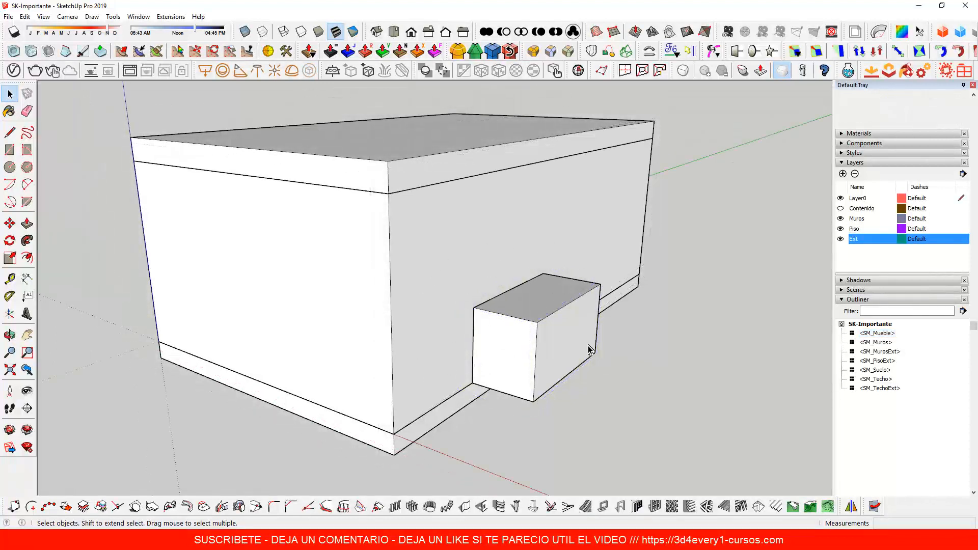
# Move SM_Mueble about 11 cm away from the exterior wall along the red axis
pyautogui.click(525, 370)
pyautogui.press('m')
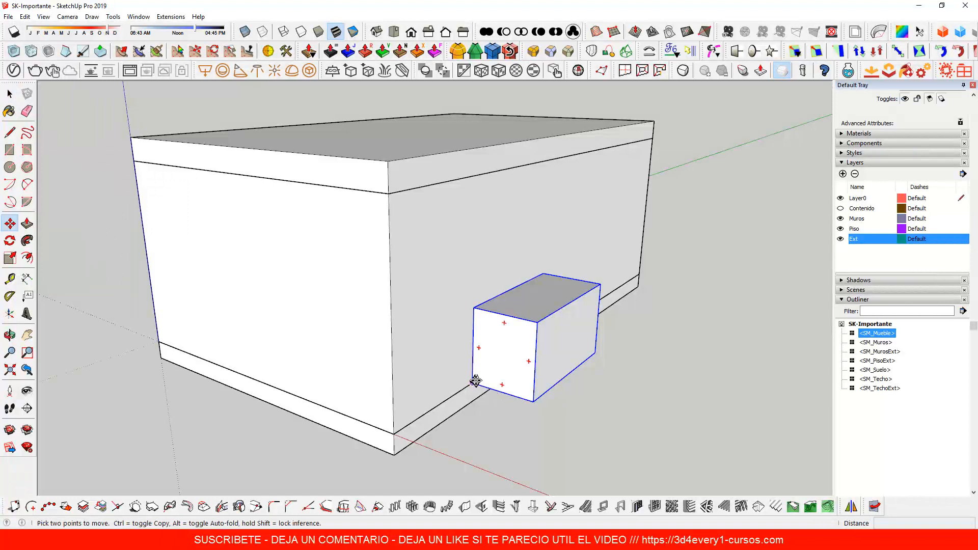
pyautogui.click(475, 382)
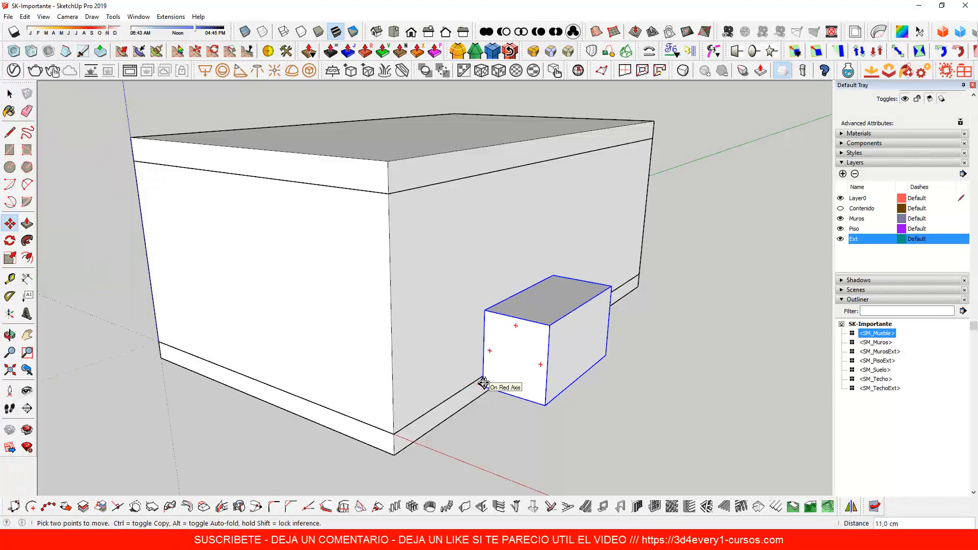
pyautogui.click(483, 382)
pyautogui.press('space')
pyautogui.click(507, 456)
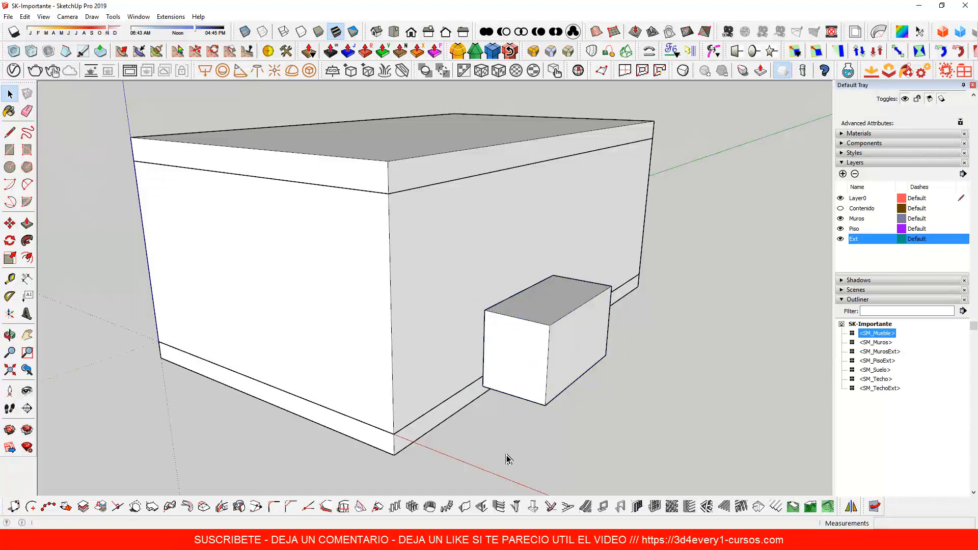
pyautogui.moveTo(497, 375); pyautogui.dragTo(579, 309, button='middle')
pyautogui.moveTo(612, 351); pyautogui.dragTo(511, 345, button='middle')
pyautogui.moveTo(558, 398); pyautogui.dragTo(472, 388, button='middle')
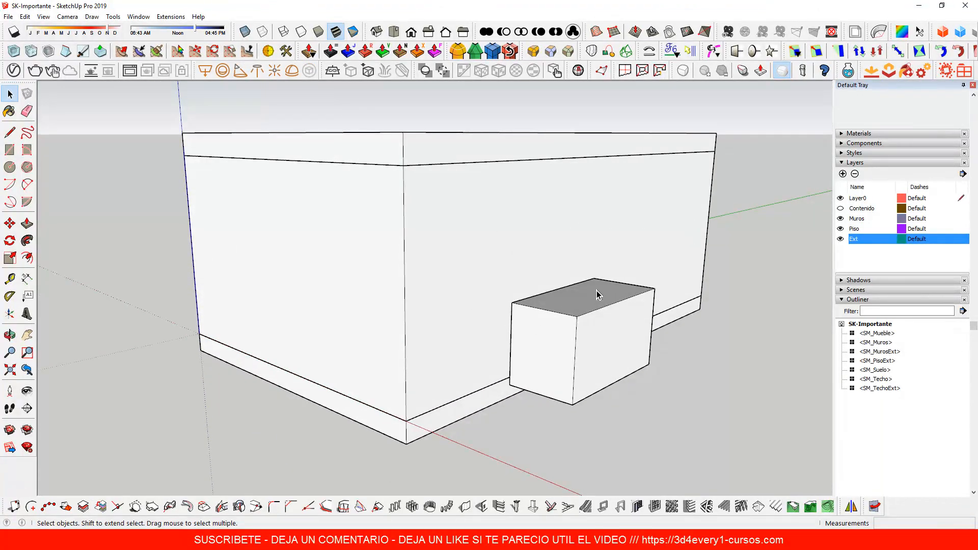
pyautogui.moveTo(528, 348); pyautogui.dragTo(543, 399, button='middle')
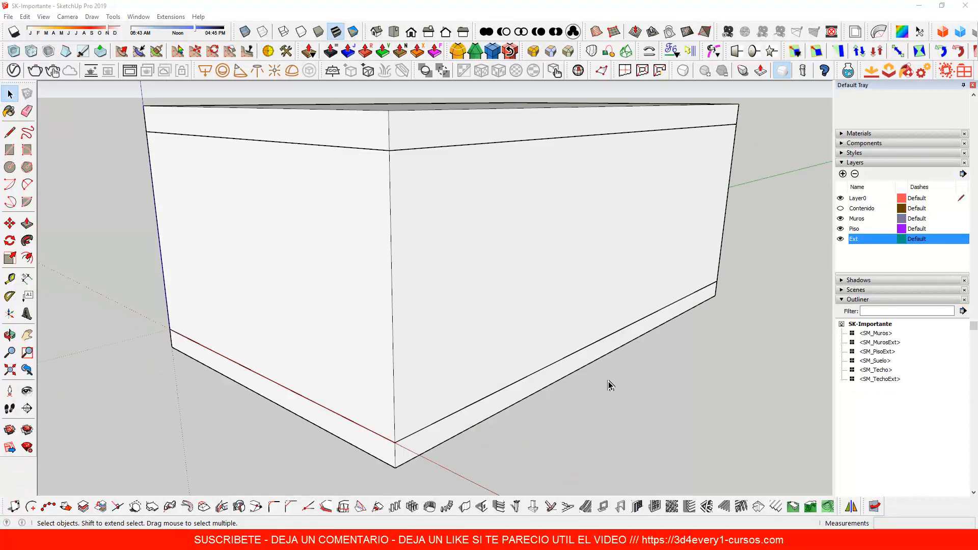
# Draw a freehand rectangle on the ground beside the long exterior wall of the building
pyautogui.scroll(-5, 535, 395)
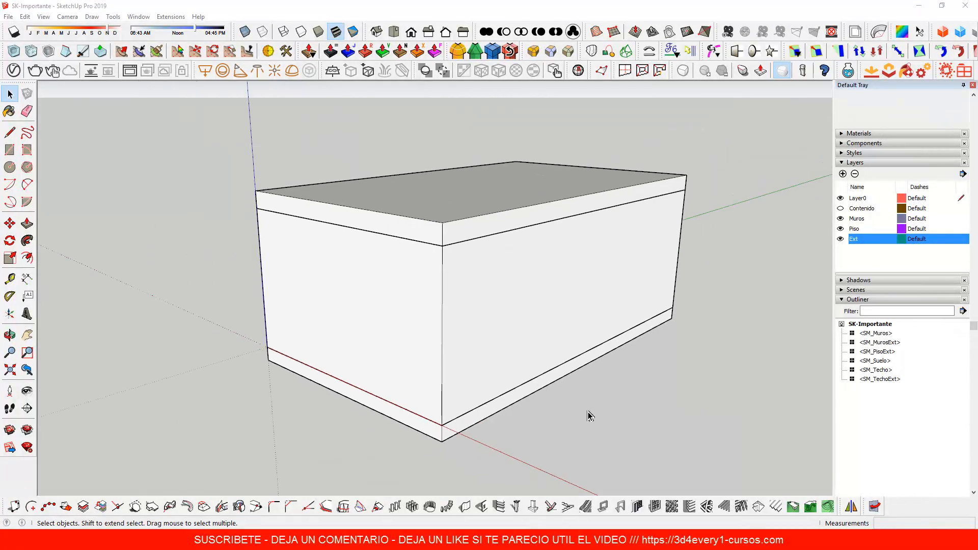
pyautogui.moveTo(587, 412)
pyautogui.mouseDown(button='middle')
pyautogui.moveTo(596, 430)
pyautogui.moveTo(614, 415)
pyautogui.moveTo(600, 413)
pyautogui.mouseUp(button='middle')
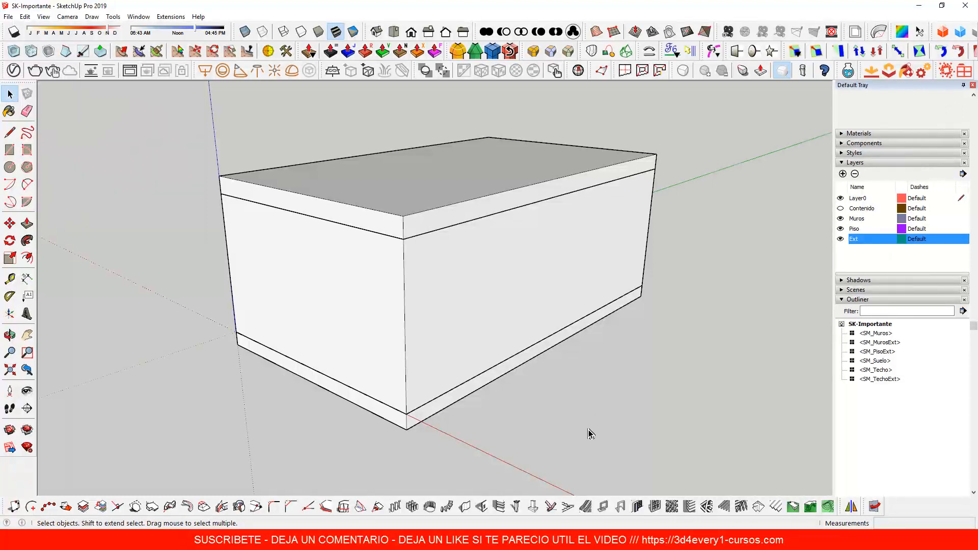
pyautogui.press('r')
pyautogui.click(563, 417)
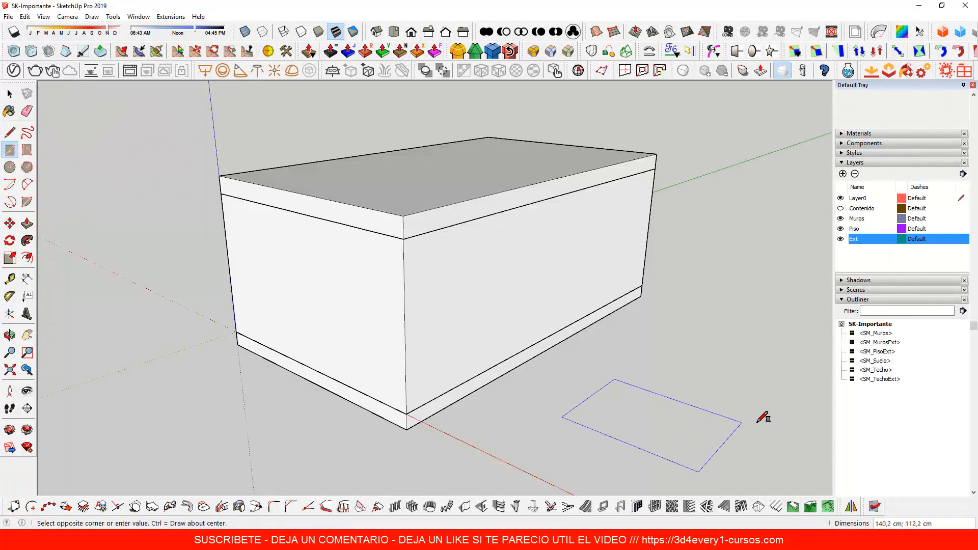
pyautogui.click(769, 403)
pyautogui.moveTo(615, 395); pyautogui.dragTo(649, 403, button='middle')
pyautogui.press('space')
# Push/Pull the ground rectangle up about 8 cm into a thin slab
pyautogui.moveTo(659, 435); pyautogui.dragTo(630, 455, button='middle')
pyautogui.click(673, 426)
pyautogui.press('p')
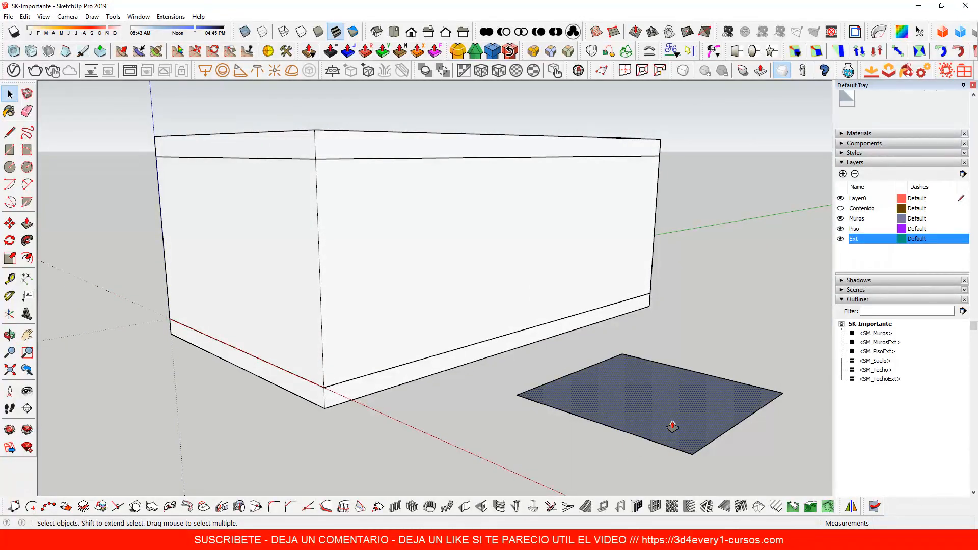
pyautogui.moveTo(673, 426); pyautogui.dragTo(672, 424)
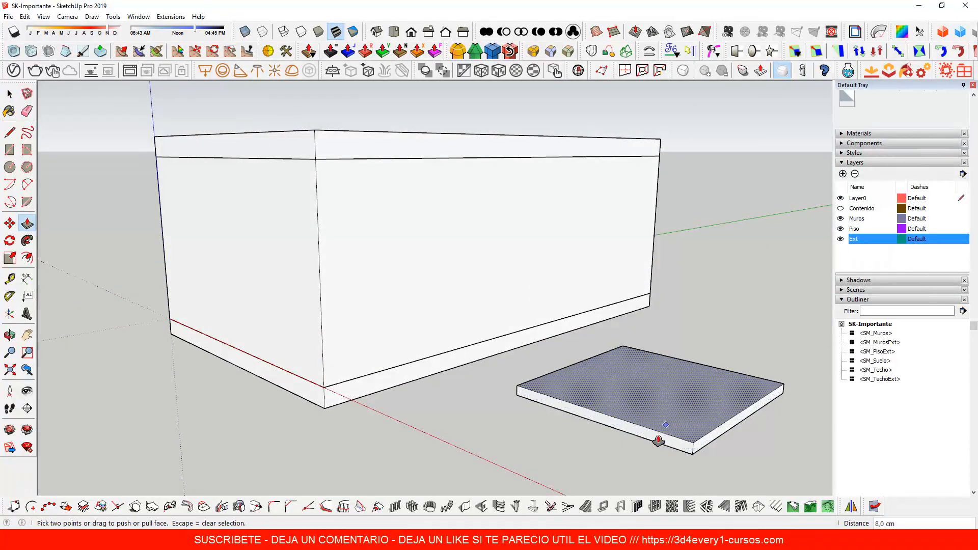
pyautogui.press('space')
pyautogui.click(643, 462)
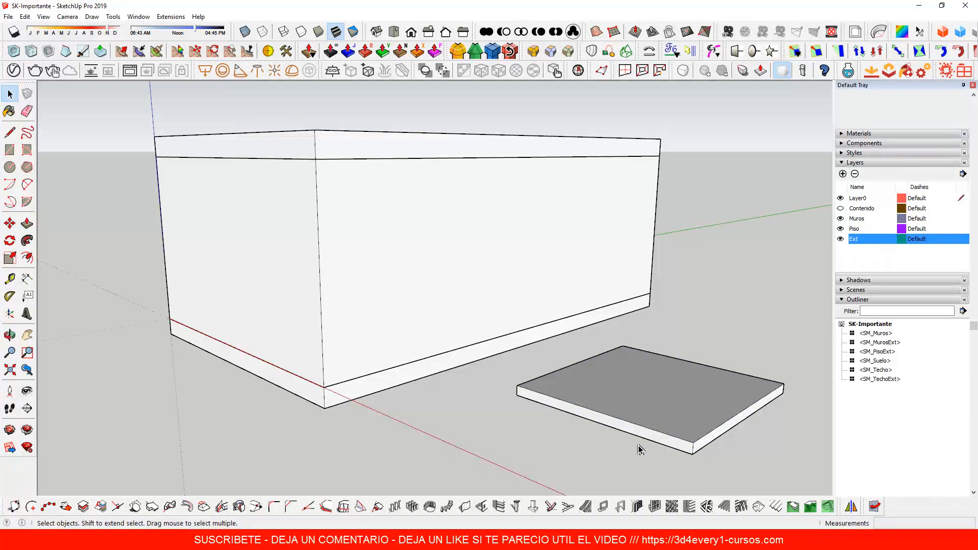
# Select the slab's bottom face and examine it from below
pyautogui.moveTo(641, 452); pyautogui.dragTo(643, 306, button='middle')
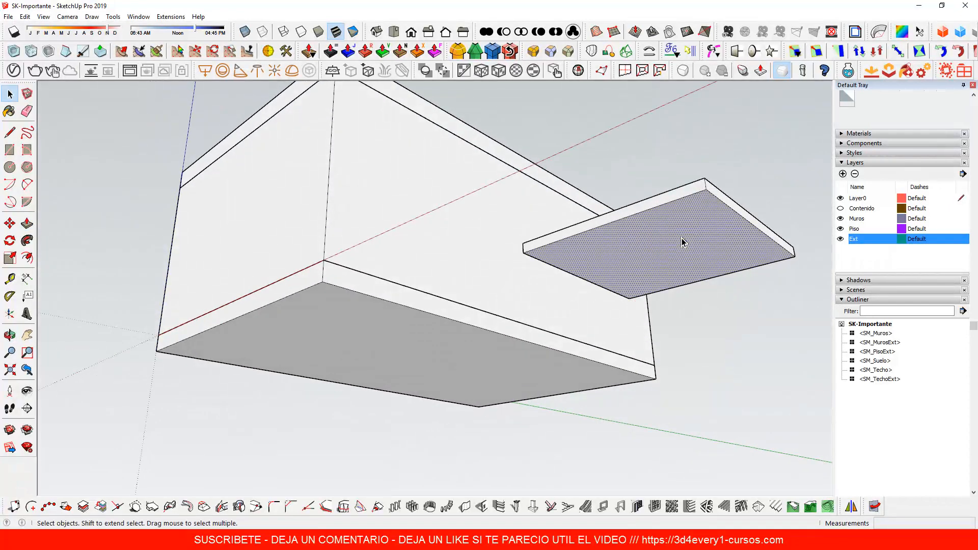
pyautogui.moveTo(682, 243); pyautogui.dragTo(627, 293, button='middle')
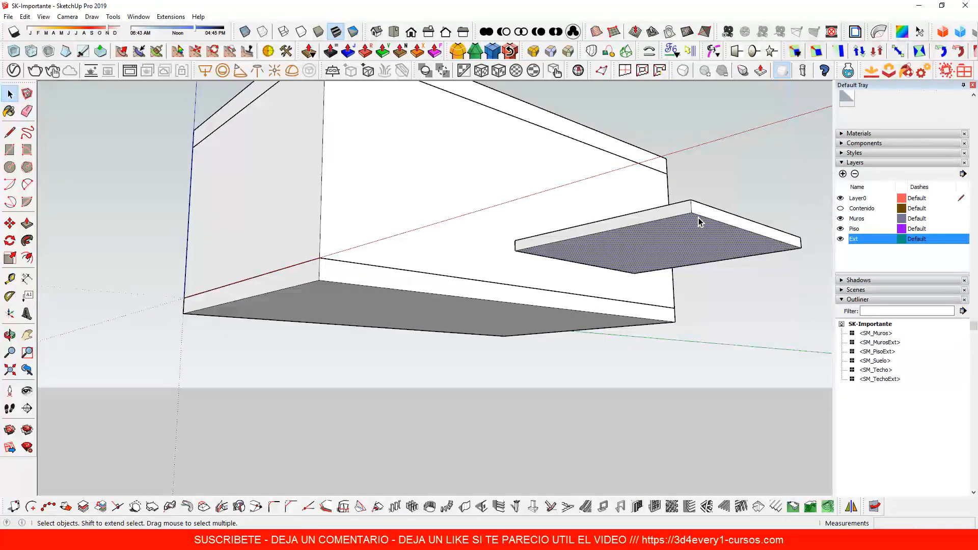
pyautogui.moveTo(538, 242); pyautogui.dragTo(692, 247, button='middle')
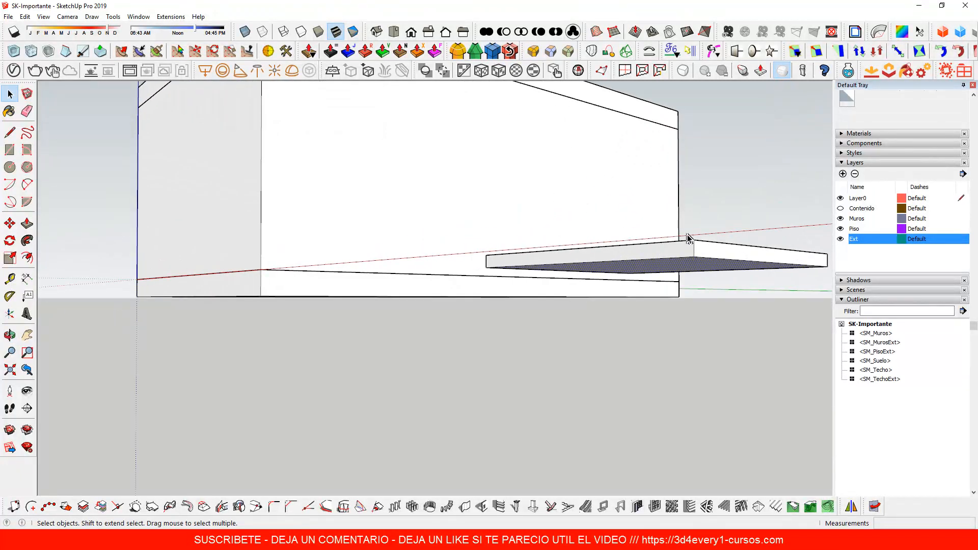
# Draw a rectangle of about 29 by 44 cm on the ground beside the red axis, in front of the slab
pyautogui.moveTo(689, 246); pyautogui.dragTo(688, 366, button='middle')
pyautogui.scroll(-2, 624, 354)
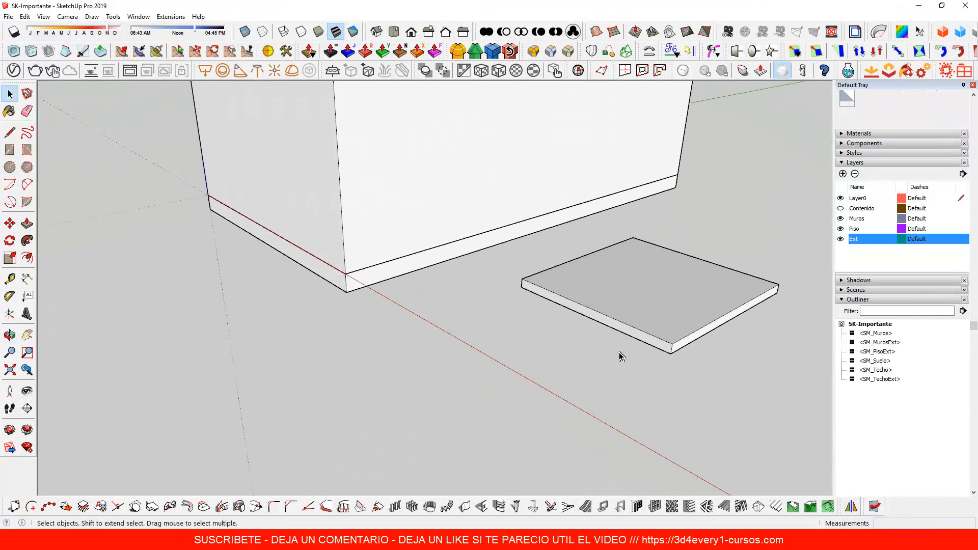
pyautogui.moveTo(562, 350); pyautogui.dragTo(563, 349, button='middle')
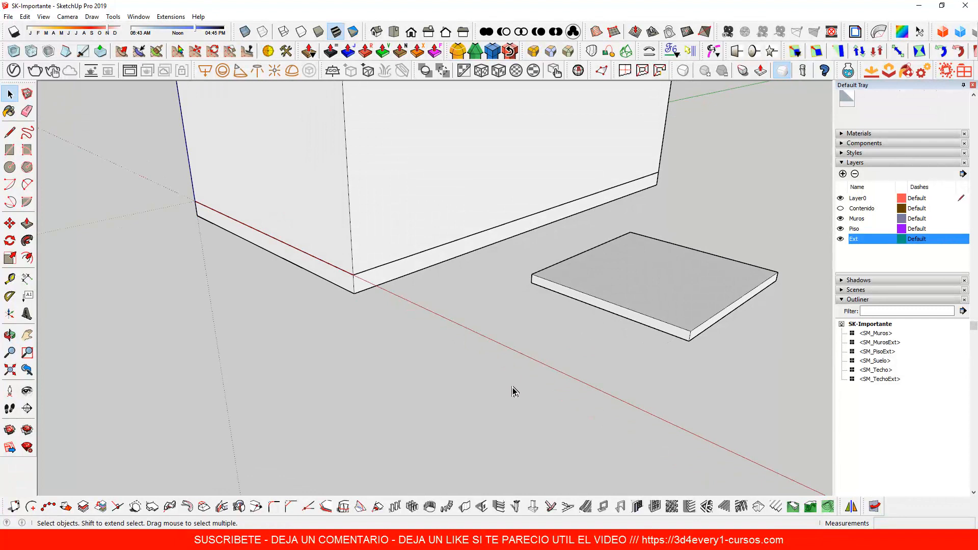
pyautogui.press('r')
pyautogui.click(465, 371)
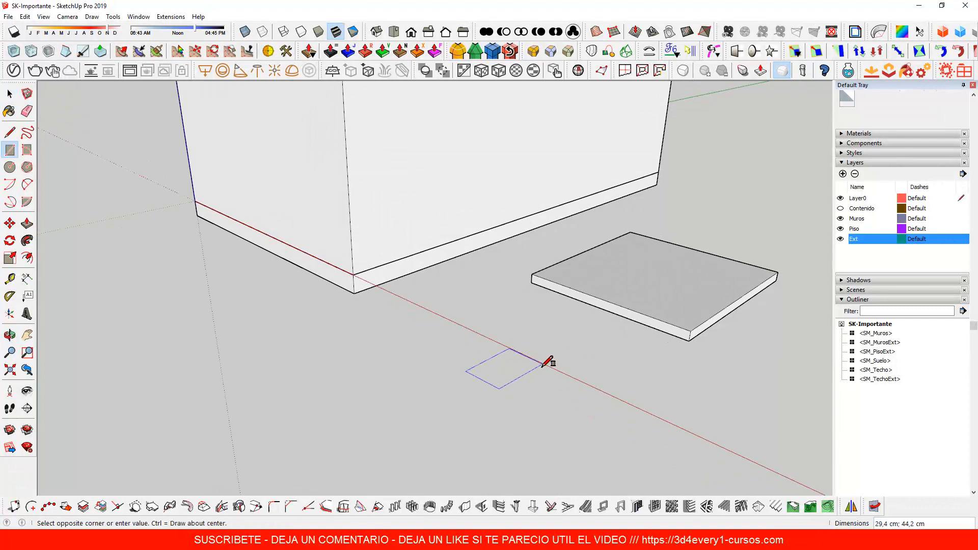
pyautogui.click(544, 369)
# Push/Pull the small ground rectangle up about 87 cm into a column
pyautogui.press('p')
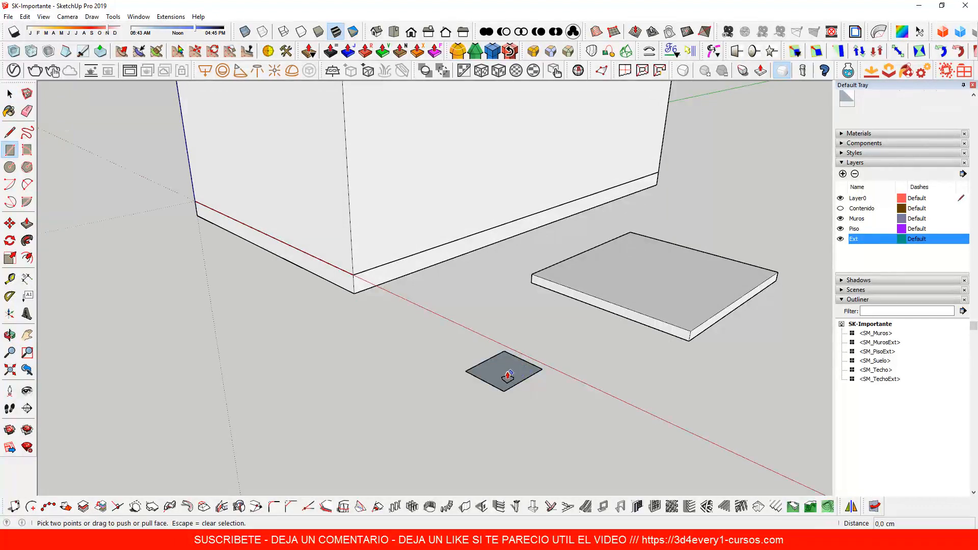
pyautogui.click(510, 368)
pyautogui.press('Escape')
pyautogui.click(508, 369)
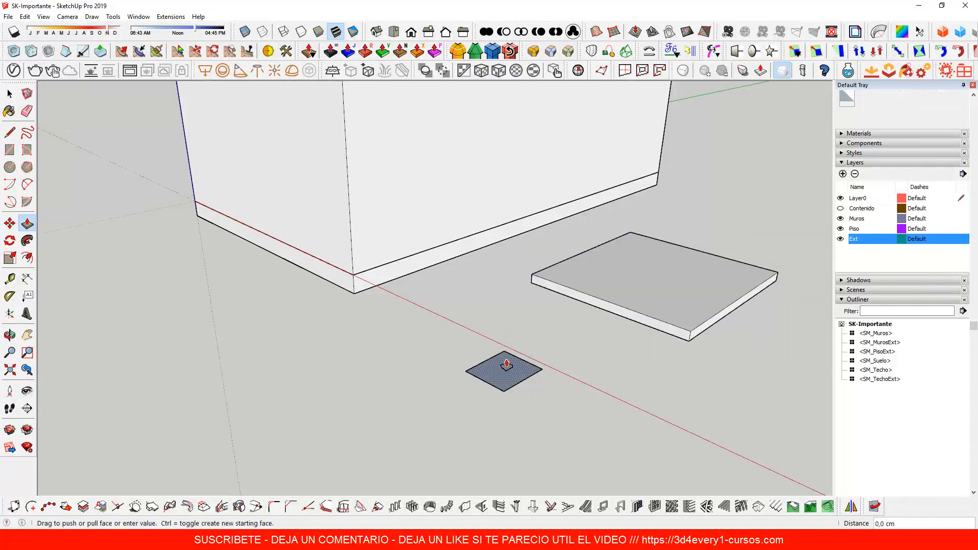
pyautogui.click(513, 250)
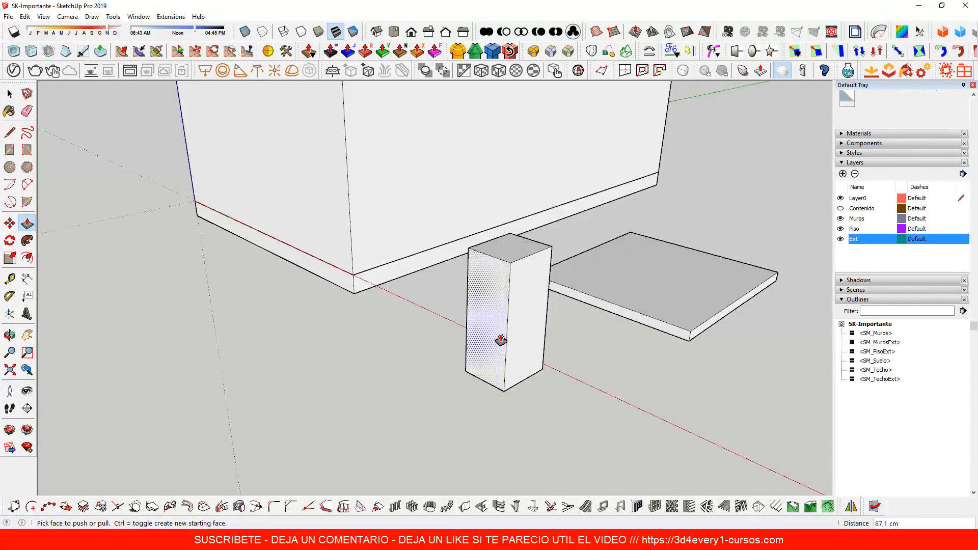
# Delete the column's top face to inspect its hollow interior, and undo the deletion
pyautogui.moveTo(499, 336); pyautogui.dragTo(525, 337, button='middle')
pyautogui.scroll(2, 524, 306)
pyautogui.press('space')
pyautogui.click(533, 275)
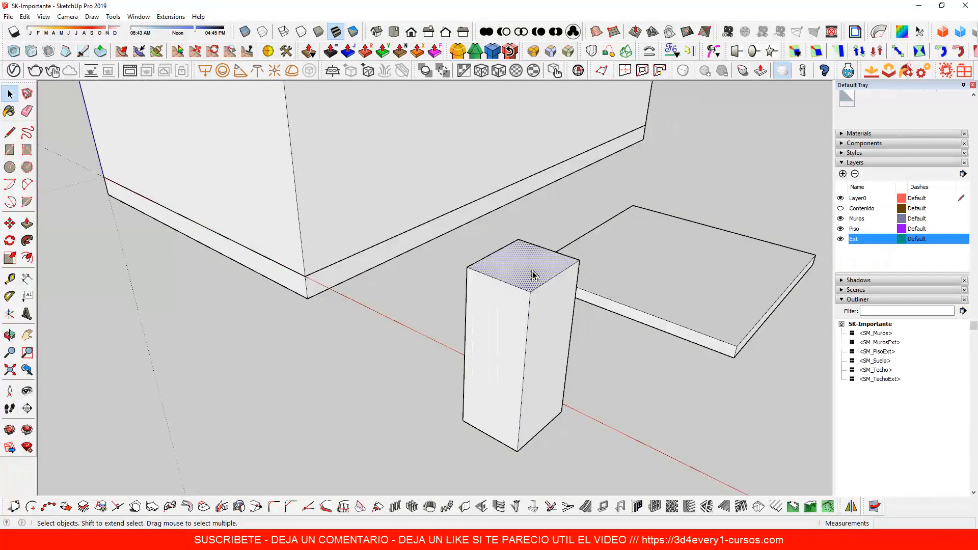
pyautogui.press('Delete')
pyautogui.moveTo(529, 347)
pyautogui.mouseDown(button='middle')
pyautogui.moveTo(517, 323)
pyautogui.moveTo(528, 363)
pyautogui.mouseUp(button='middle')
pyautogui.scroll(3, 541, 319)
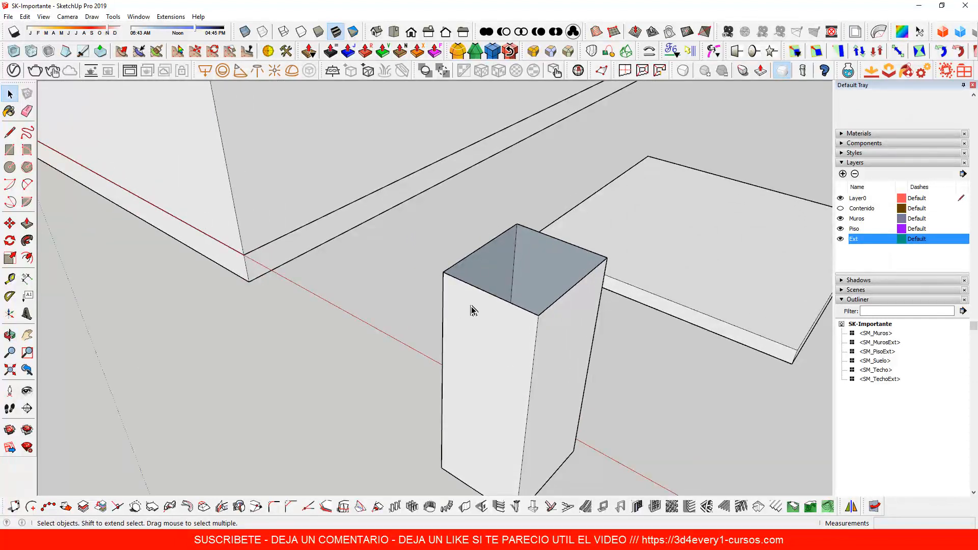
pyautogui.scroll(-2, 473, 311)
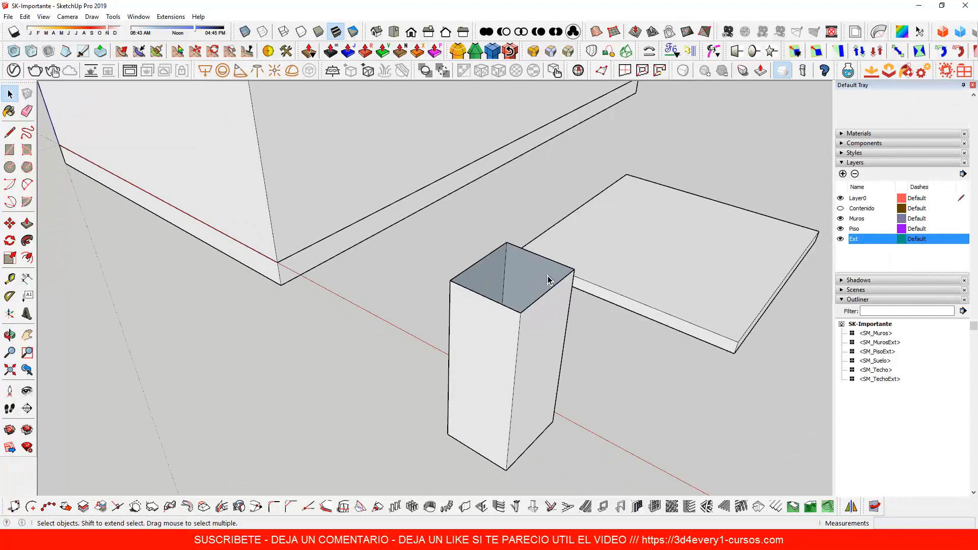
pyautogui.click(494, 278)
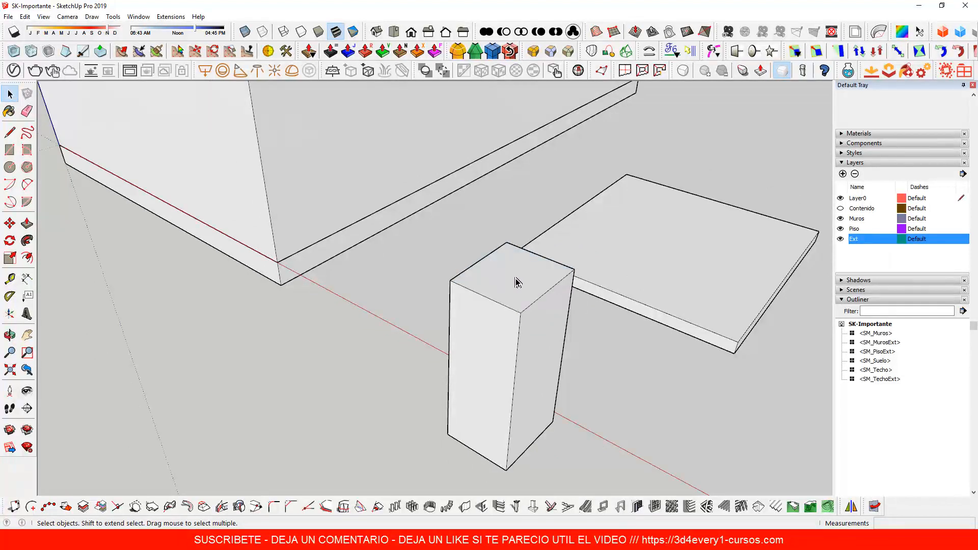
# Offset the outline of the column's top face slightly inward and push the inner face down into the column
pyautogui.press('f')
pyautogui.click(535, 273)
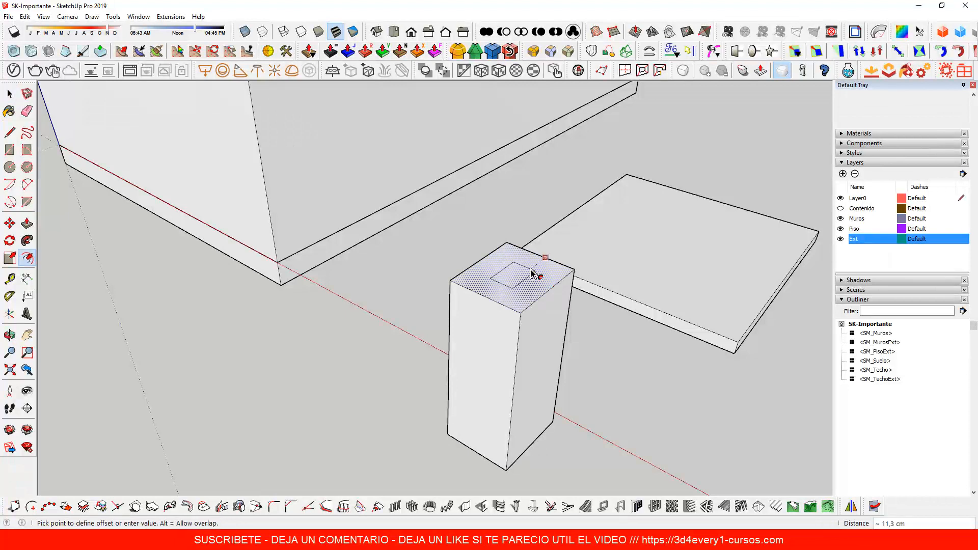
pyautogui.click(560, 272)
pyautogui.press('p')
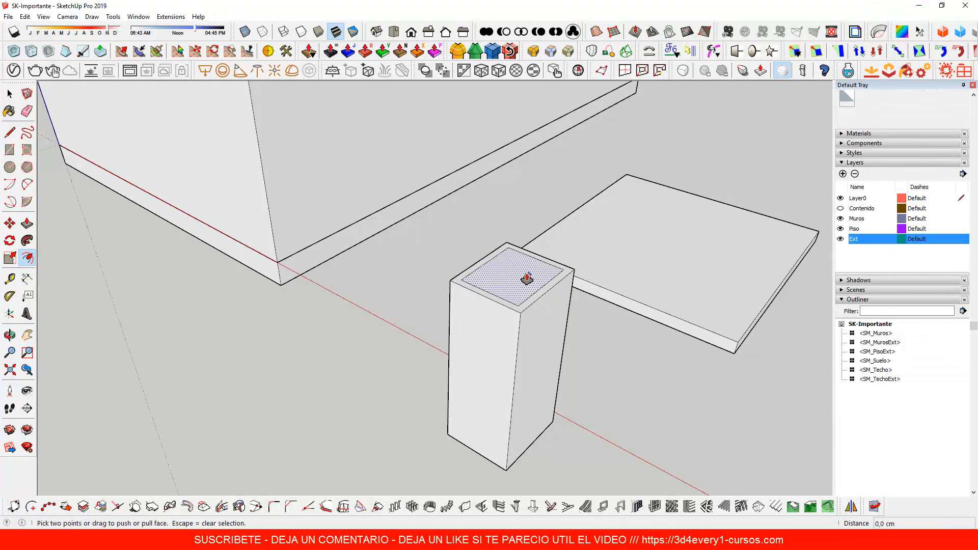
pyautogui.click(540, 414)
pyautogui.press('space')
pyautogui.moveTo(483, 300); pyautogui.dragTo(471, 378, button='middle')
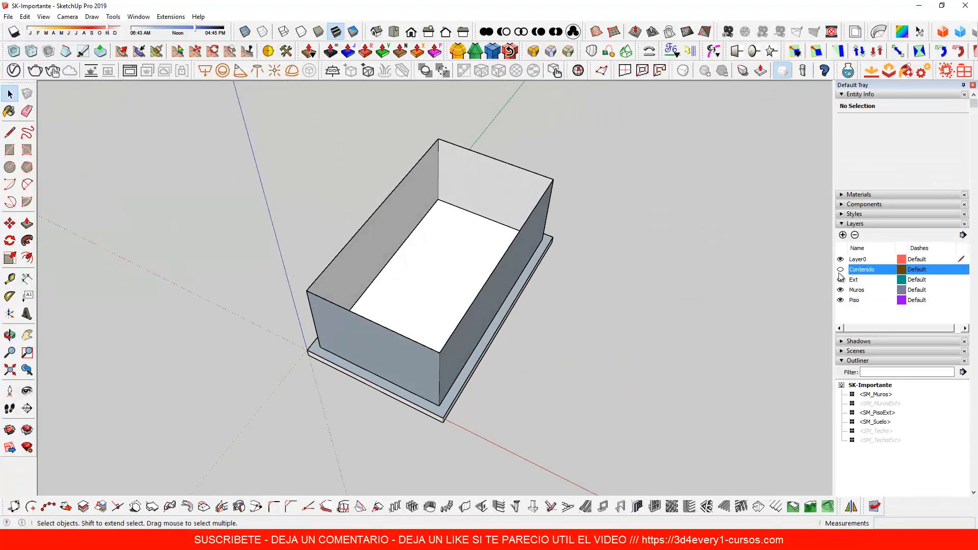
# Make the Contenido layer visible to show the row of columns inside the building
pyautogui.click(840, 270)
pyautogui.moveTo(485, 252); pyautogui.dragTo(441, 194, button='middle')
pyautogui.scroll(3, 441, 194)
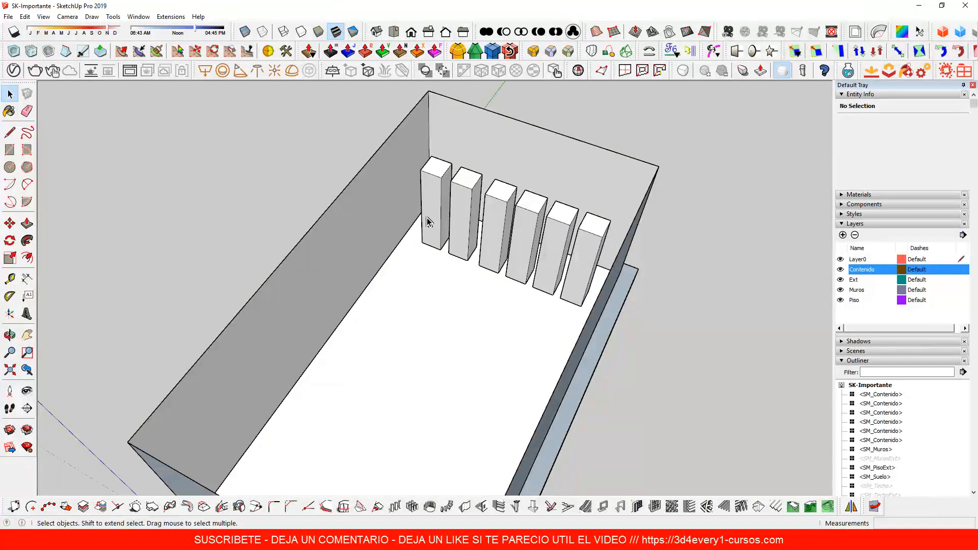
# Select the SM_Contenido columns one after another to examine their layer and component definition
pyautogui.click(436, 193)
pyautogui.click(461, 205)
pyautogui.click(532, 227)
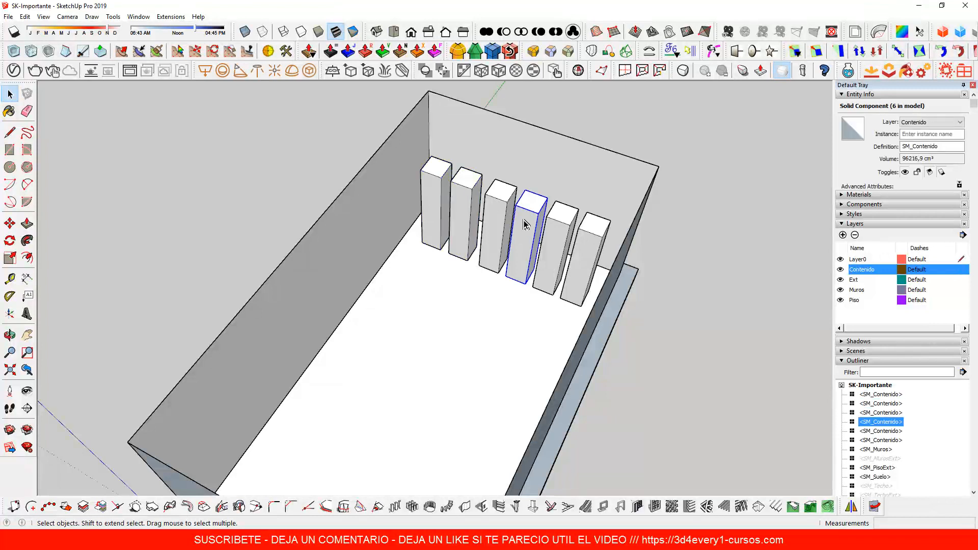
pyautogui.click(491, 215)
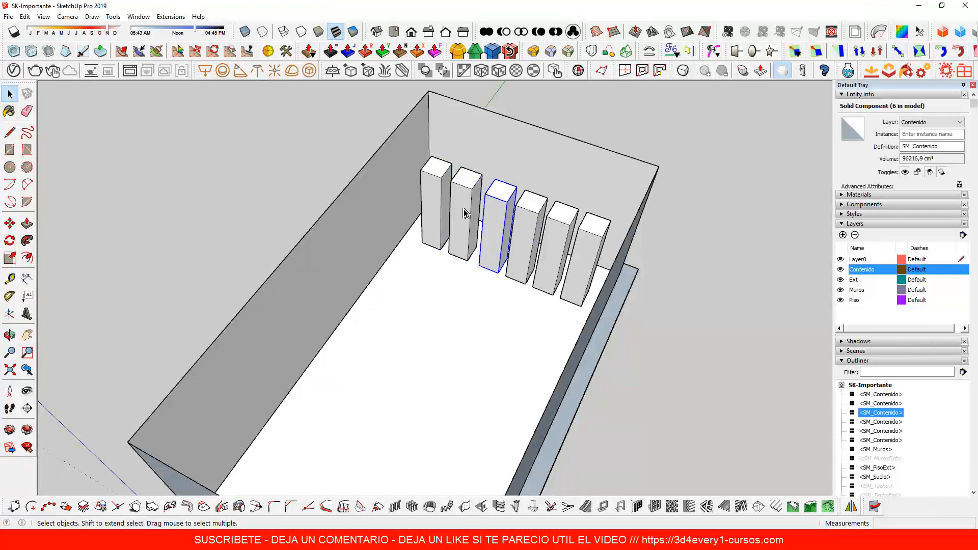
pyautogui.click(434, 183)
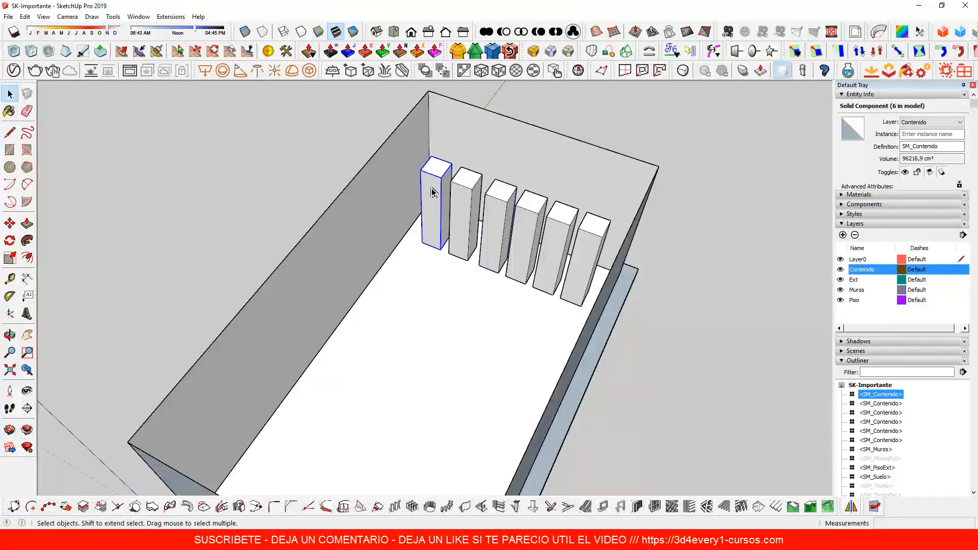
pyautogui.click(597, 242)
pyautogui.click(558, 237)
pyautogui.click(527, 230)
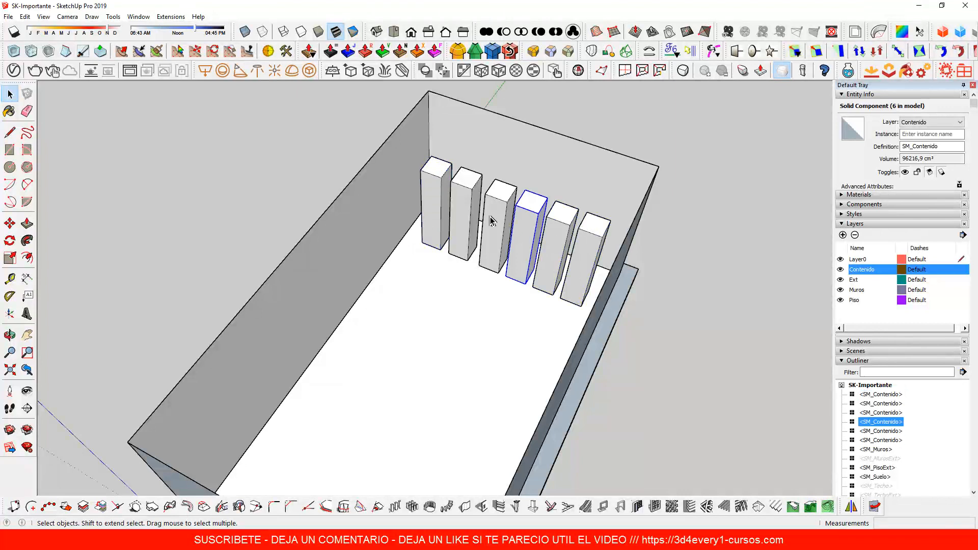
pyautogui.click(497, 224)
pyautogui.click(465, 219)
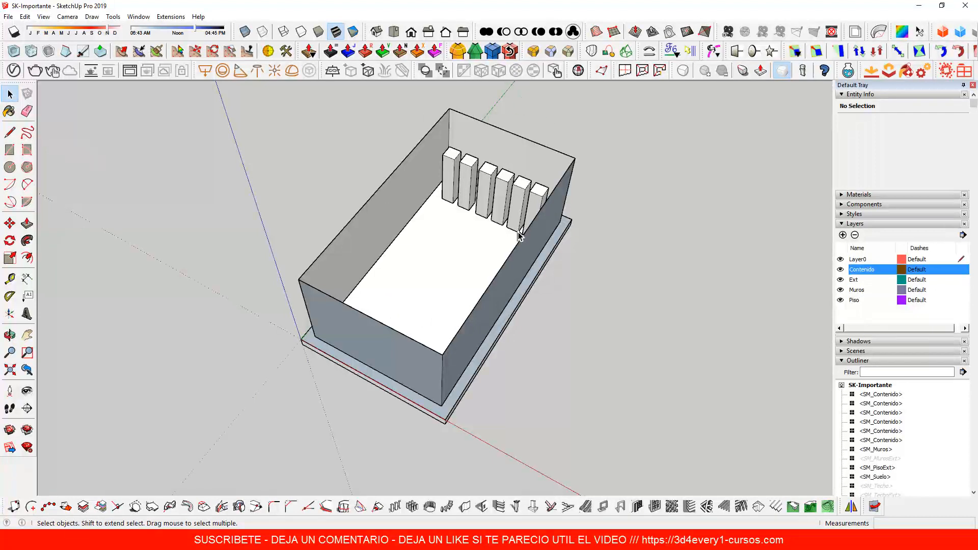
pyautogui.scroll(-2, 481, 222)
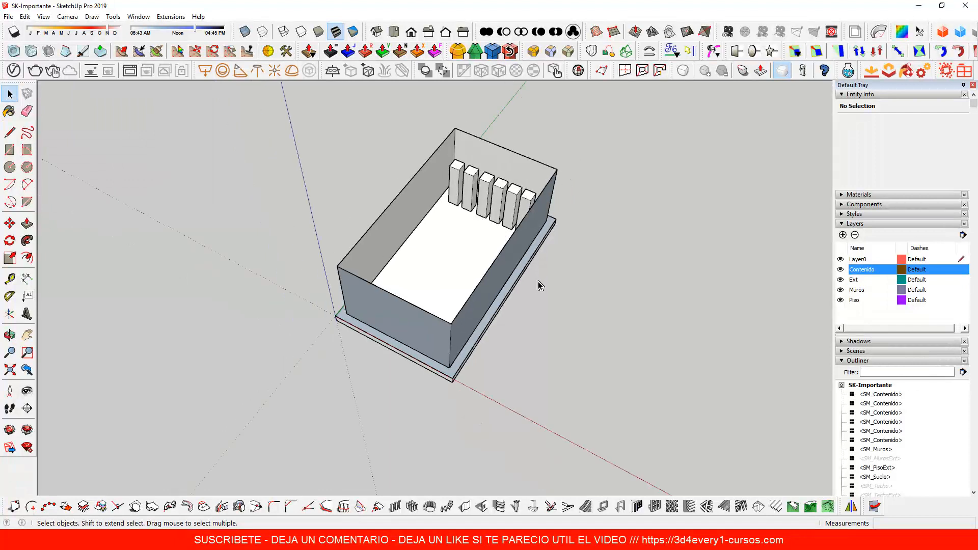
pyautogui.moveTo(539, 293); pyautogui.dragTo(492, 304, button='middle')
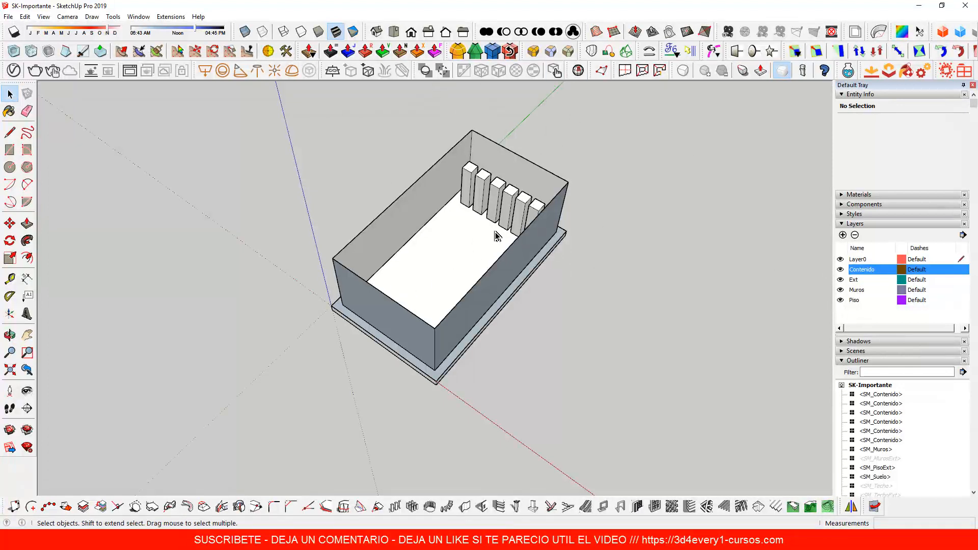
pyautogui.moveTo(495, 231); pyautogui.dragTo(510, 227, button='middle')
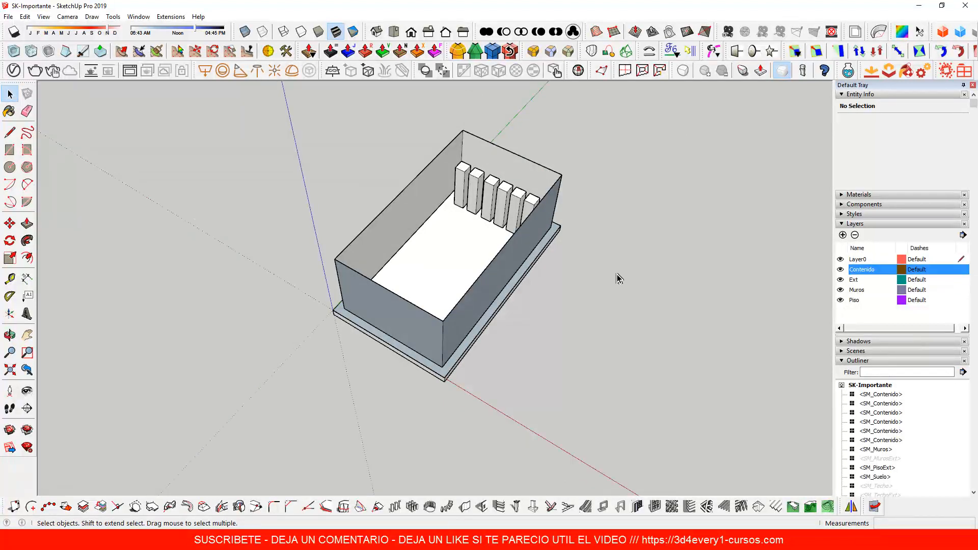
pyautogui.scroll(4, 518, 245)
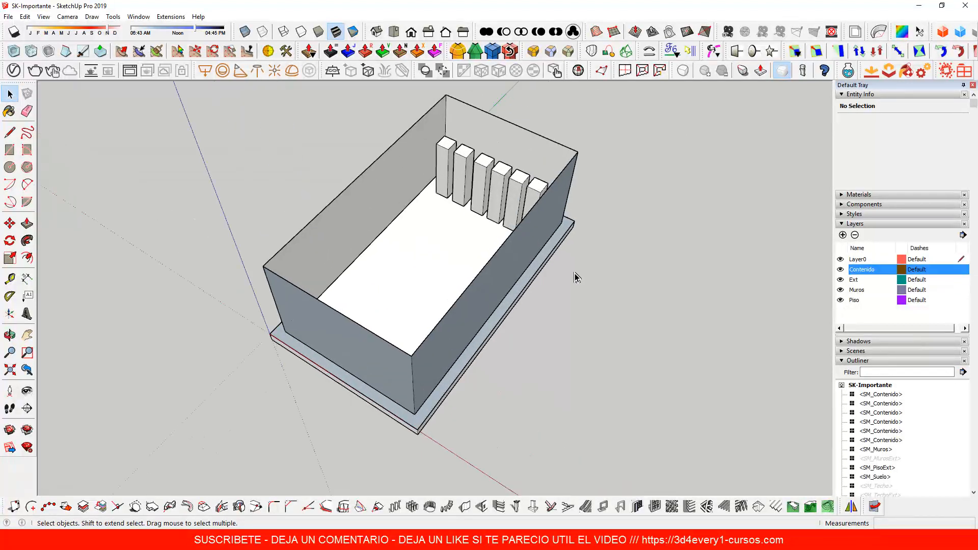
pyautogui.moveTo(575, 273); pyautogui.dragTo(594, 287, button='middle')
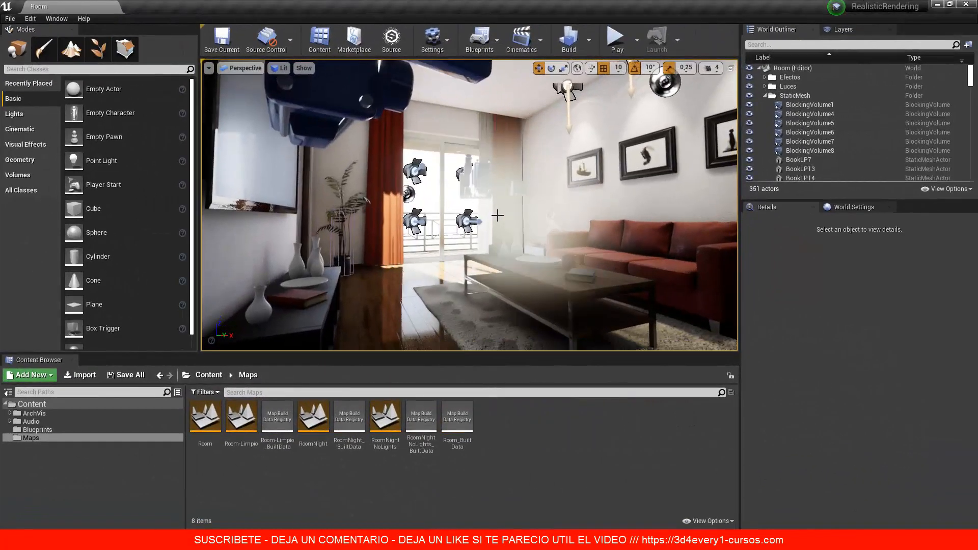
# Switch to the Unreal Editor with the furnished Room level and review the lighting quality levels of the build options
pyautogui.moveTo(528, 218)
pyautogui.mouseDown(button='right')
pyautogui.moveTo(585, 230)
pyautogui.moveTo(636, 219)
pyautogui.moveTo(578, 201)
pyautogui.moveTo(517, 203)
pyautogui.moveTo(498, 216)
pyautogui.moveTo(512, 220)
pyautogui.mouseUp(button='right')
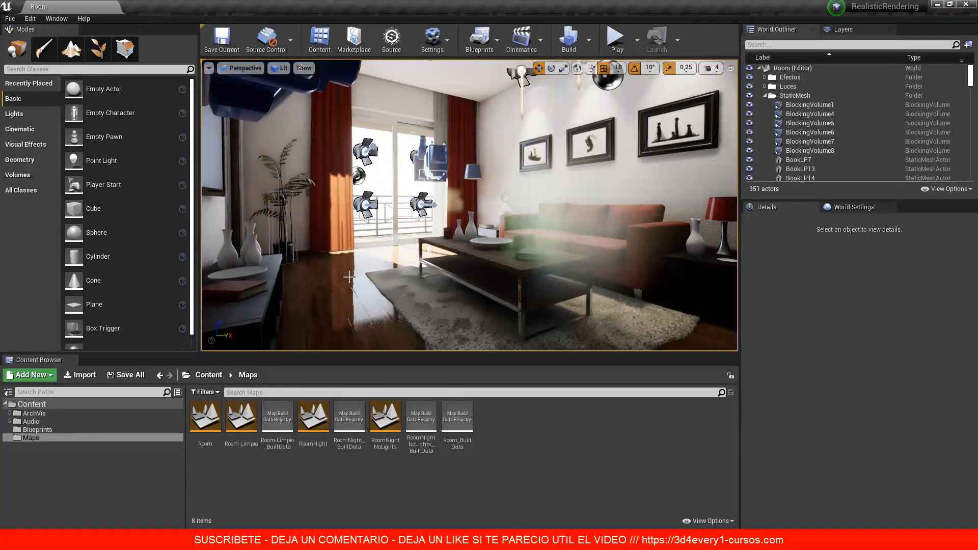
pyautogui.click(588, 39)
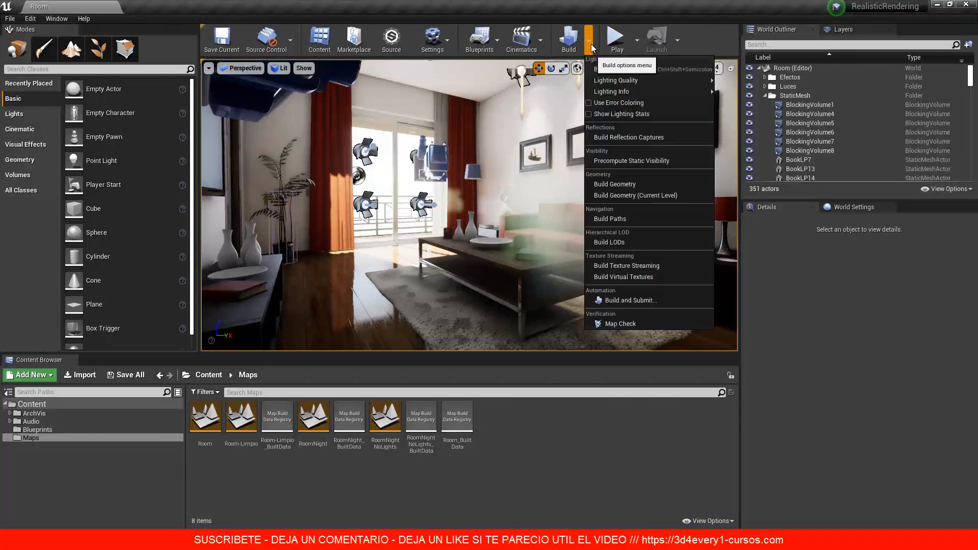
pyautogui.moveTo(637, 80)
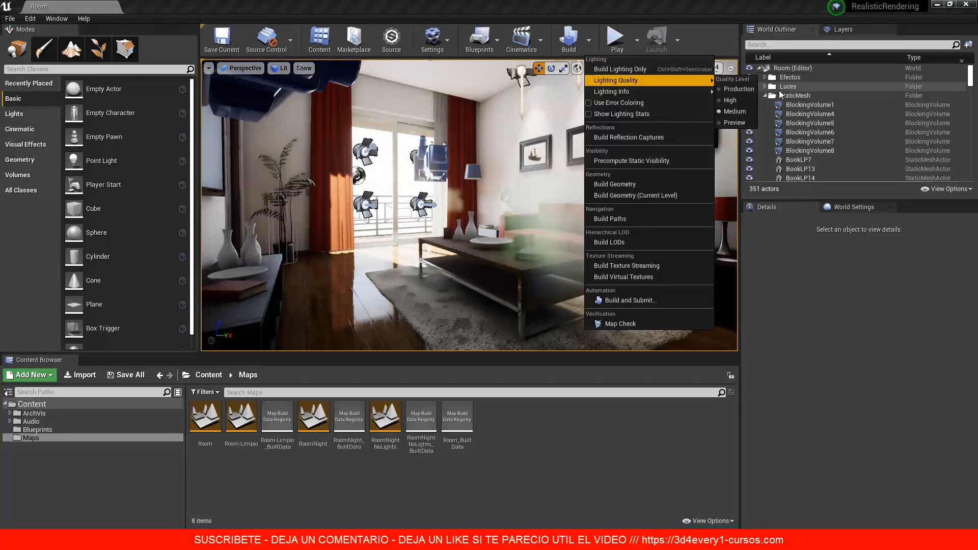
pyautogui.click(360, 236)
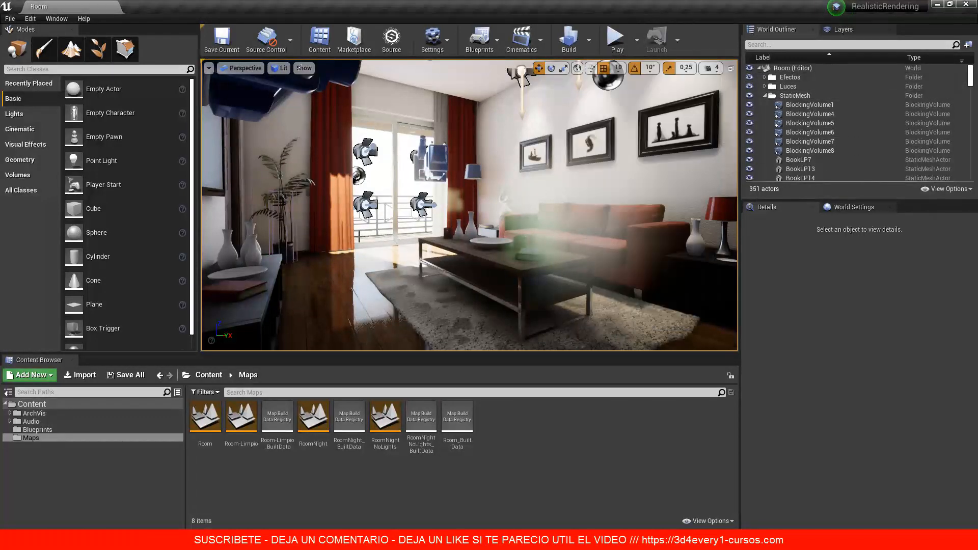
pyautogui.click(591, 45)
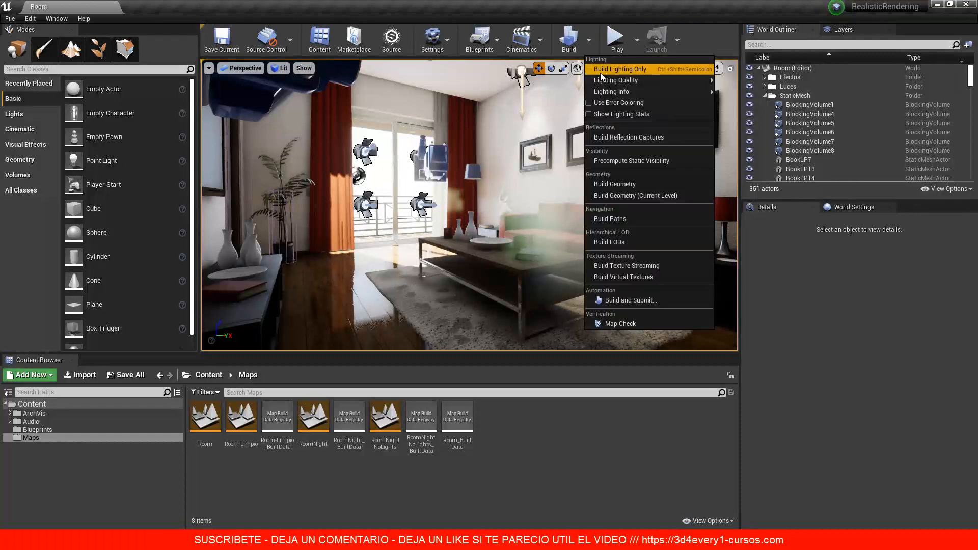
pyautogui.moveTo(636, 85)
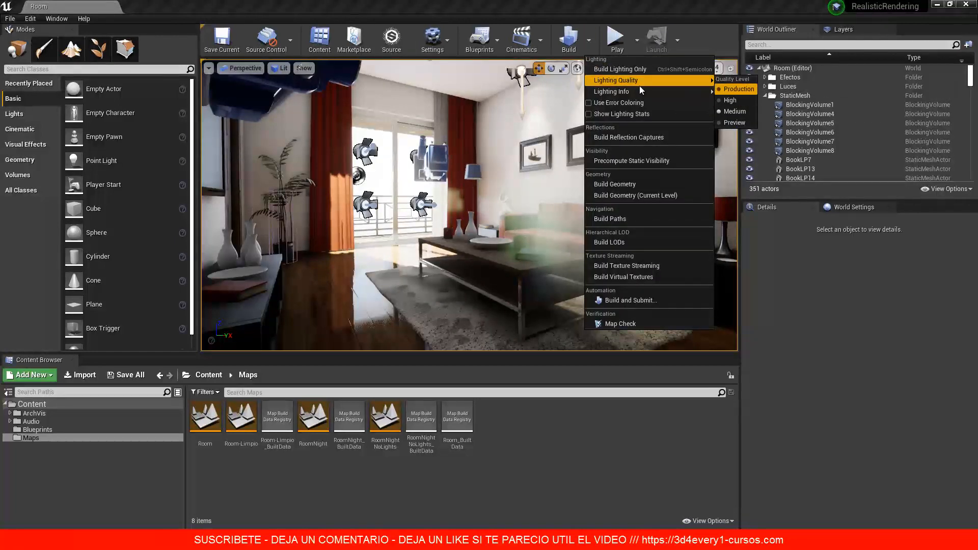
pyautogui.click(426, 162)
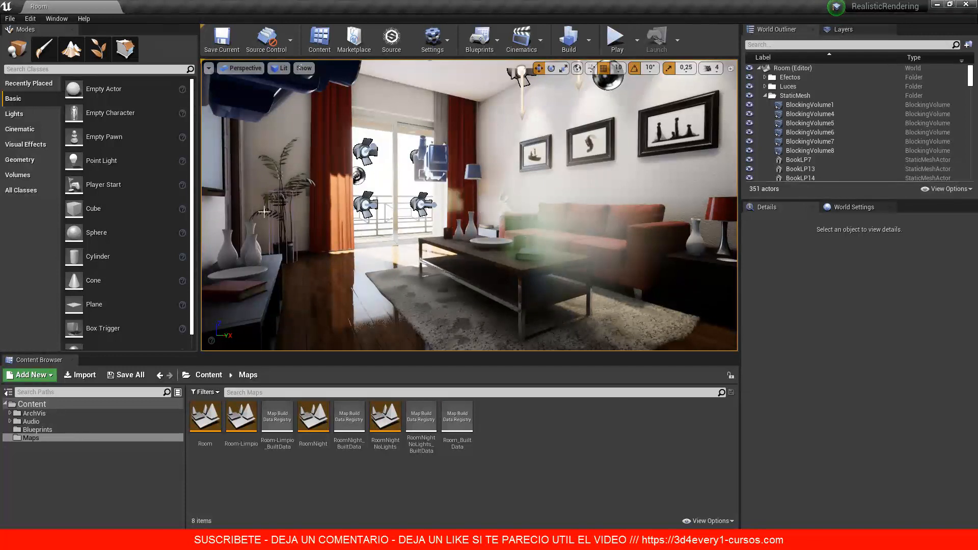
# Open the Room-Limpio map and look around the room
pyautogui.doubleClick(251, 424)
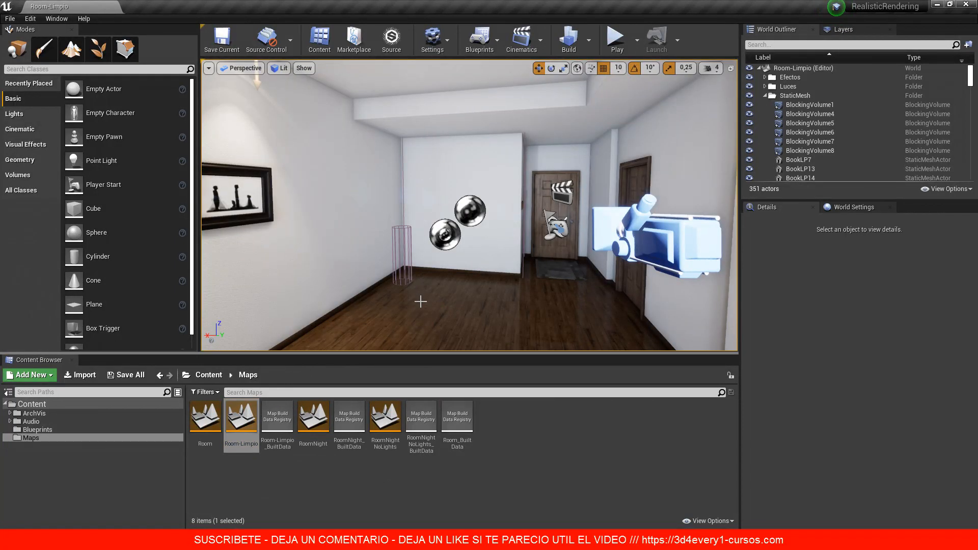
pyautogui.moveTo(419, 302)
pyautogui.mouseDown(button='right')
pyautogui.moveTo(500, 292)
pyautogui.moveTo(419, 311)
pyautogui.mouseUp(button='right')
pyautogui.moveTo(284, 217); pyautogui.dragTo(393, 271, button='right')
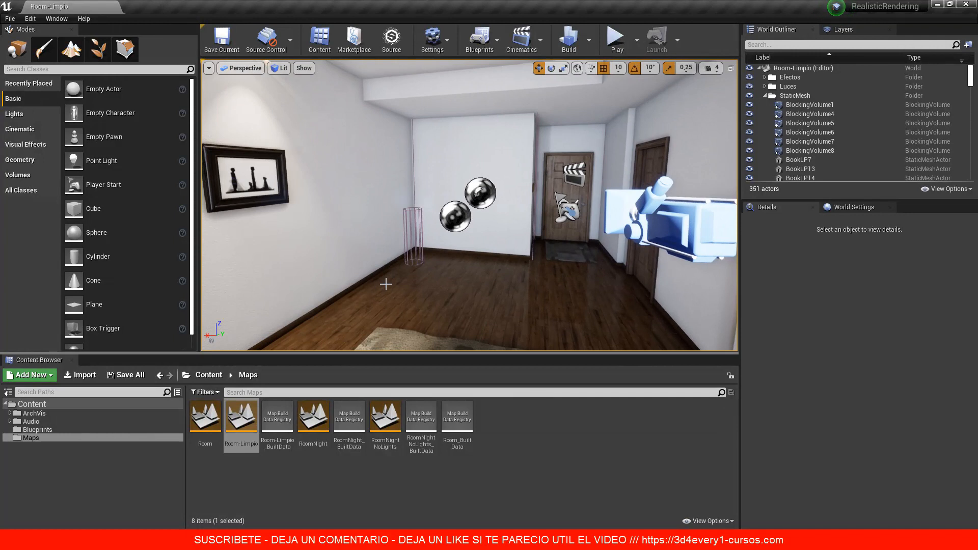
# Review the lighting section of the build options, including Lighting Quality, without starting a build
pyautogui.click(591, 46)
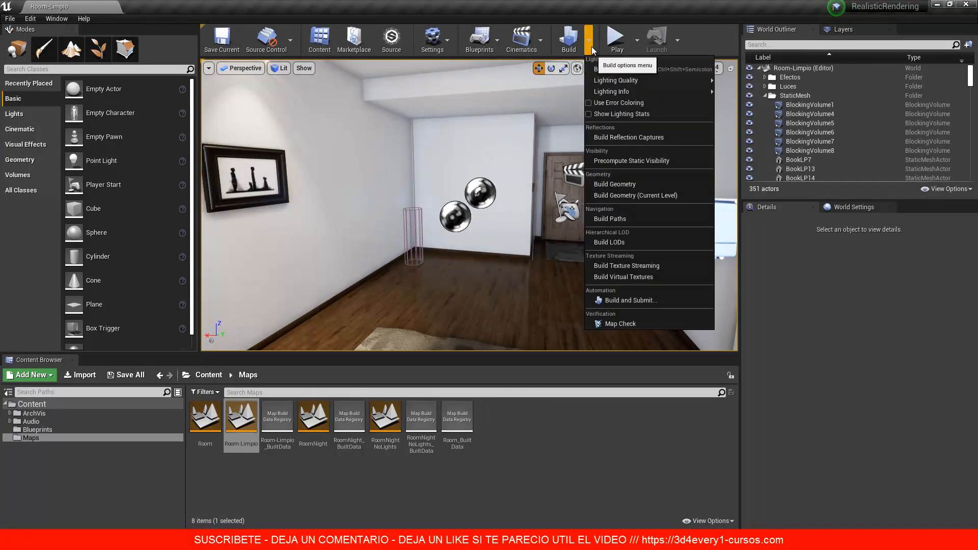
pyautogui.moveTo(647, 82)
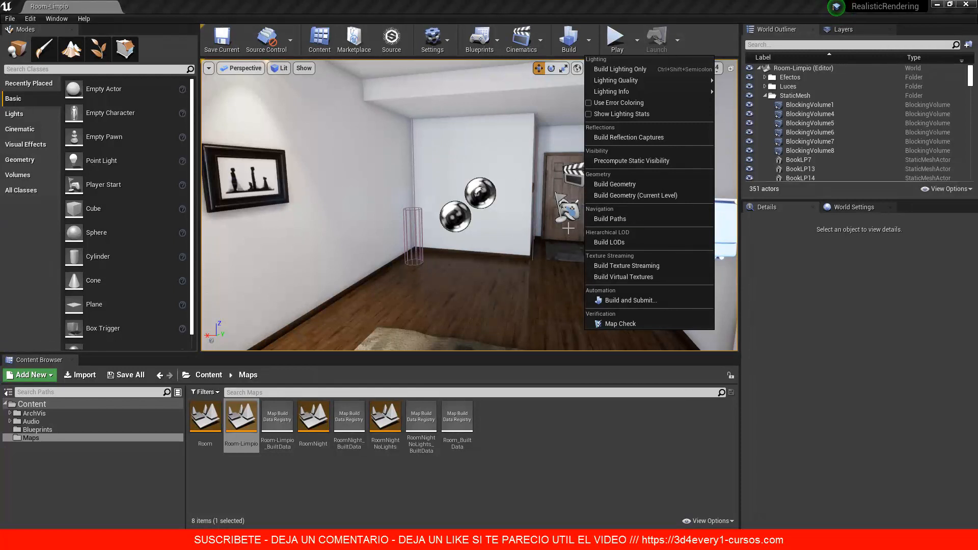
pyautogui.moveTo(616, 80)
pyautogui.click(492, 254)
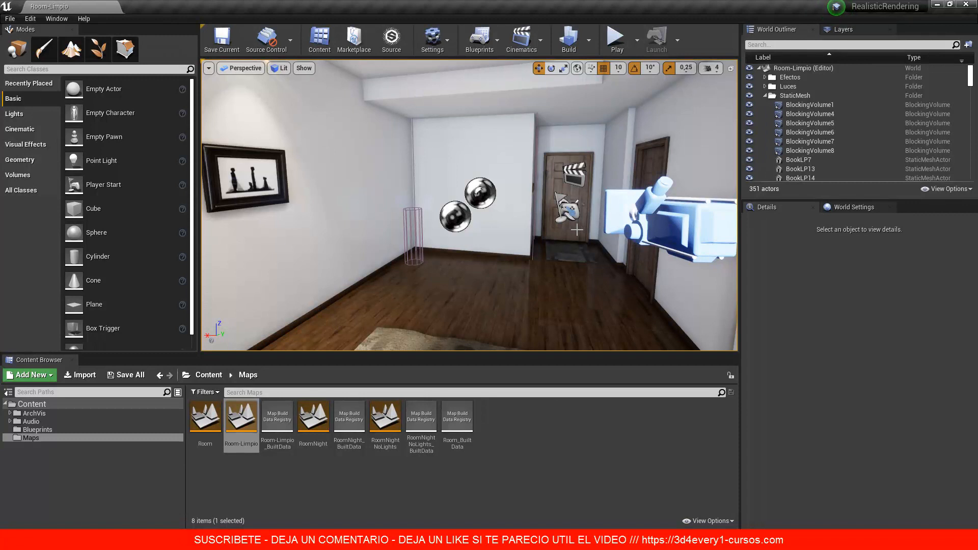
# Toggle the Decoracion layer's visibility on and off, and select all actors assigned to that layer
pyautogui.click(846, 30)
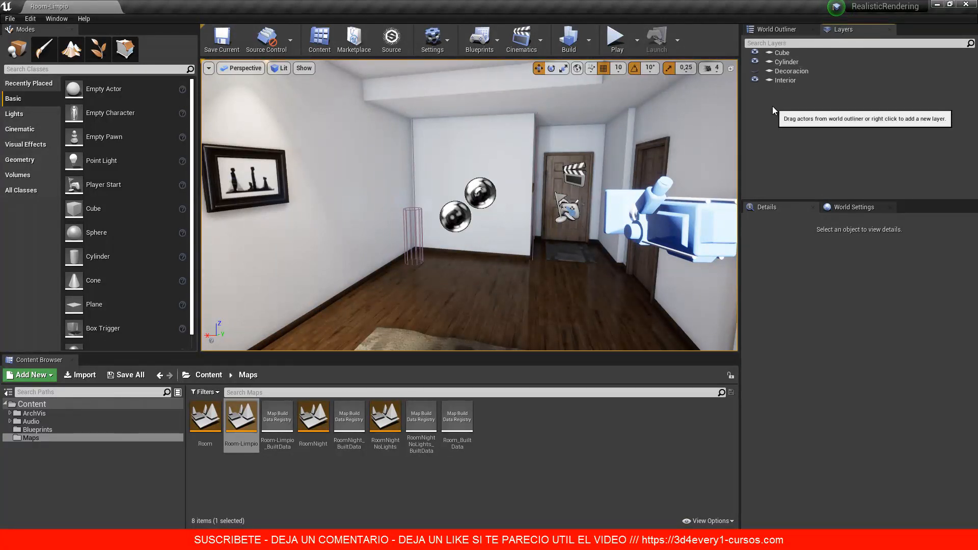
pyautogui.click(755, 72)
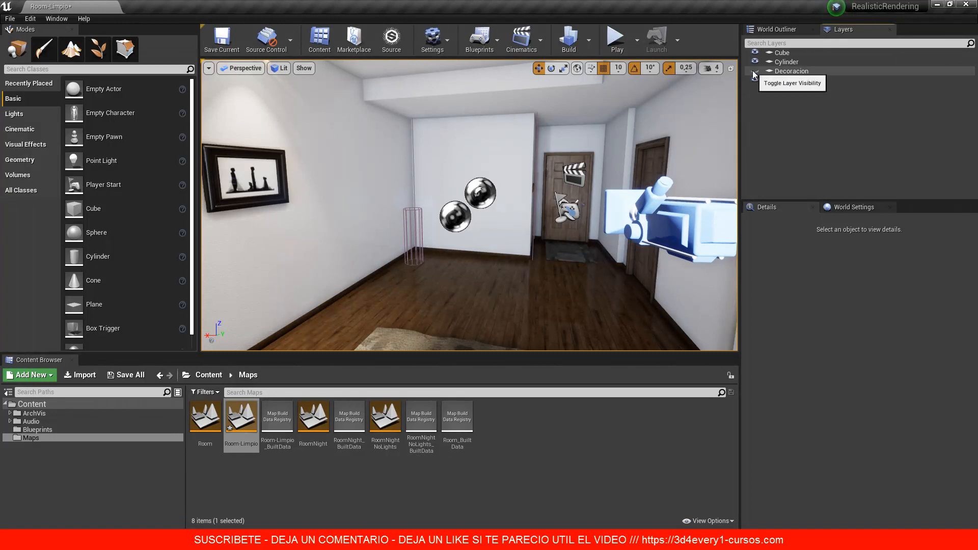
pyautogui.click(754, 70)
pyautogui.click(788, 73)
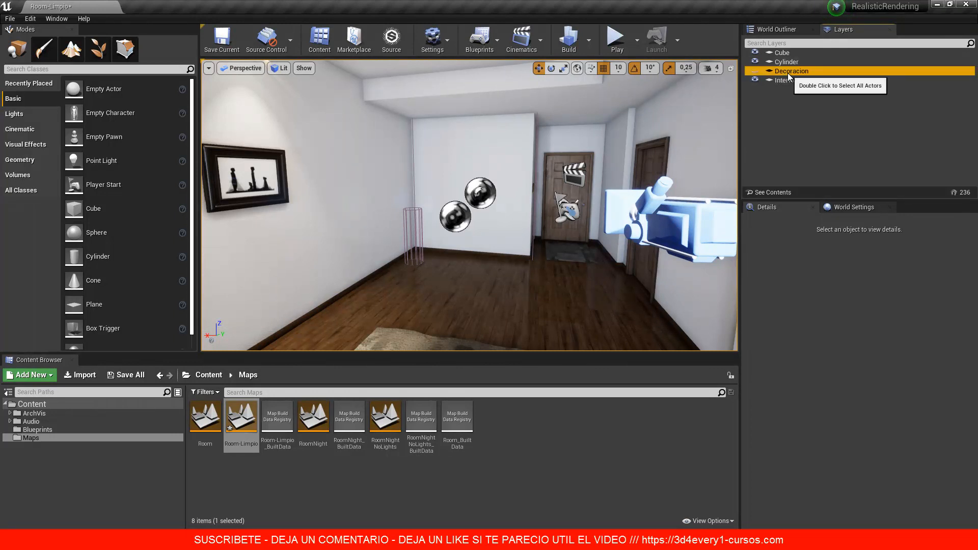
pyautogui.rightClick(788, 72)
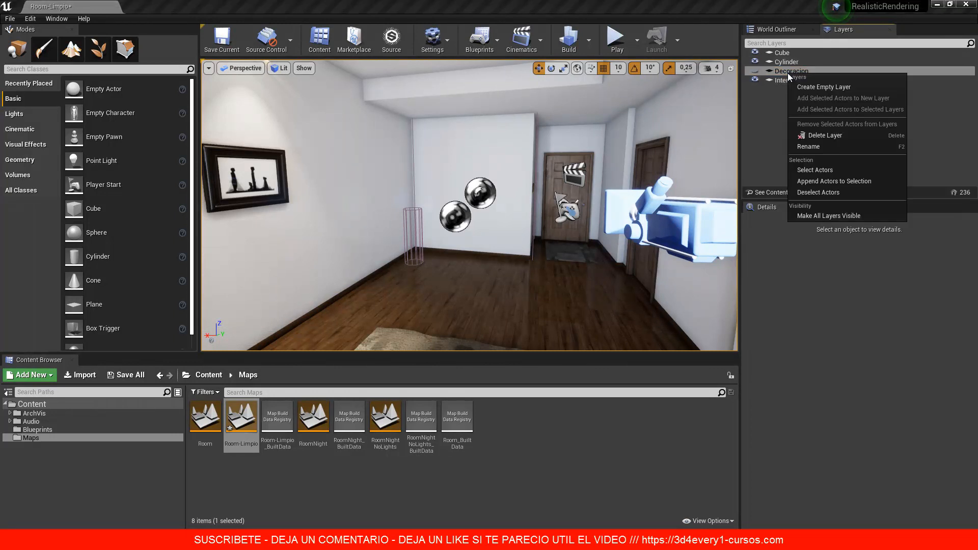
pyautogui.click(821, 171)
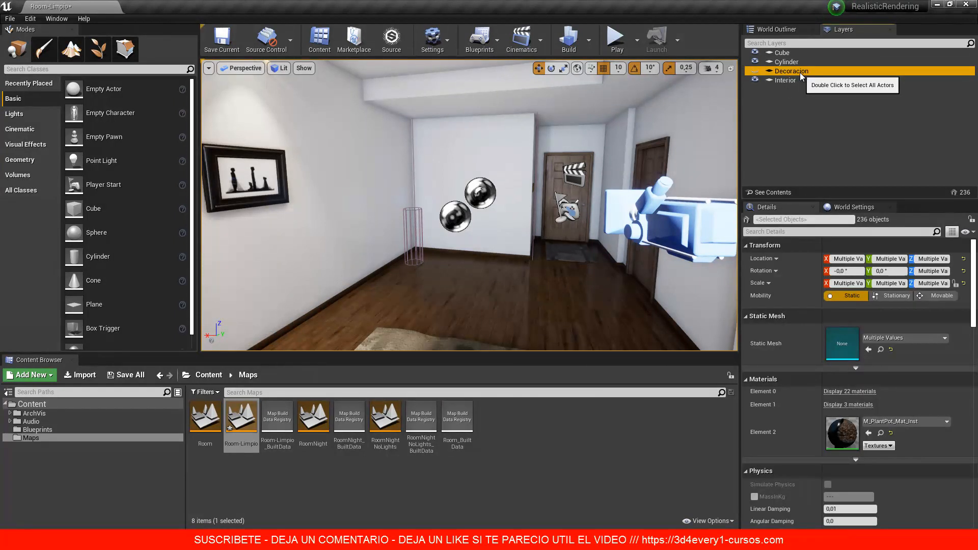
# Enable Cast Shadow and the Visible rendering option for the selected Decoracion actors
pyautogui.click(972, 270)
pyautogui.scroll(-10, 972, 270)
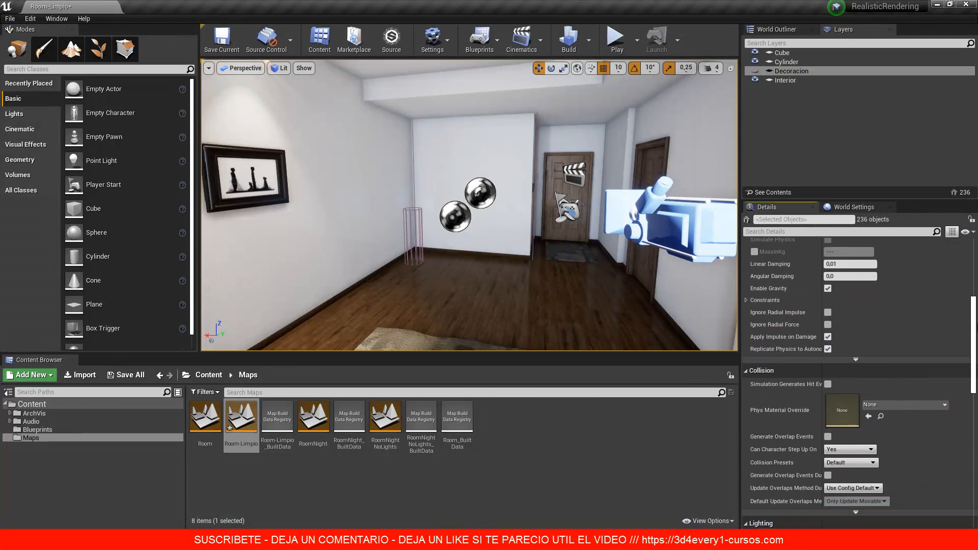
pyautogui.scroll(-5, 856, 407)
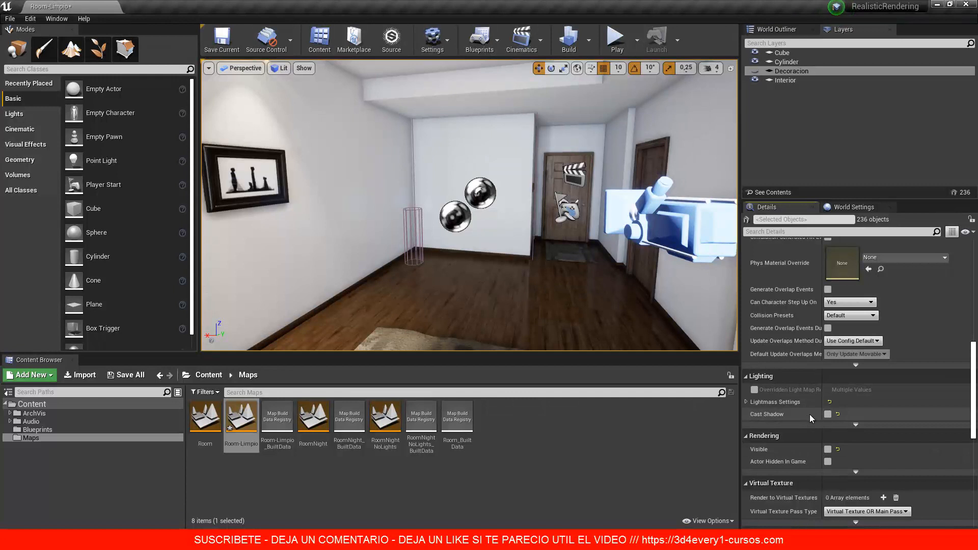
pyautogui.click(828, 414)
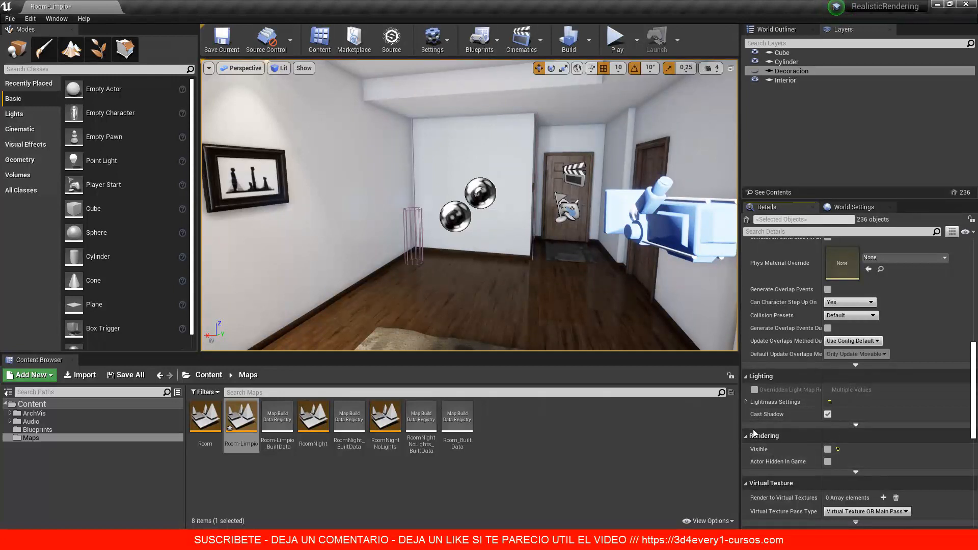
pyautogui.click(837, 449)
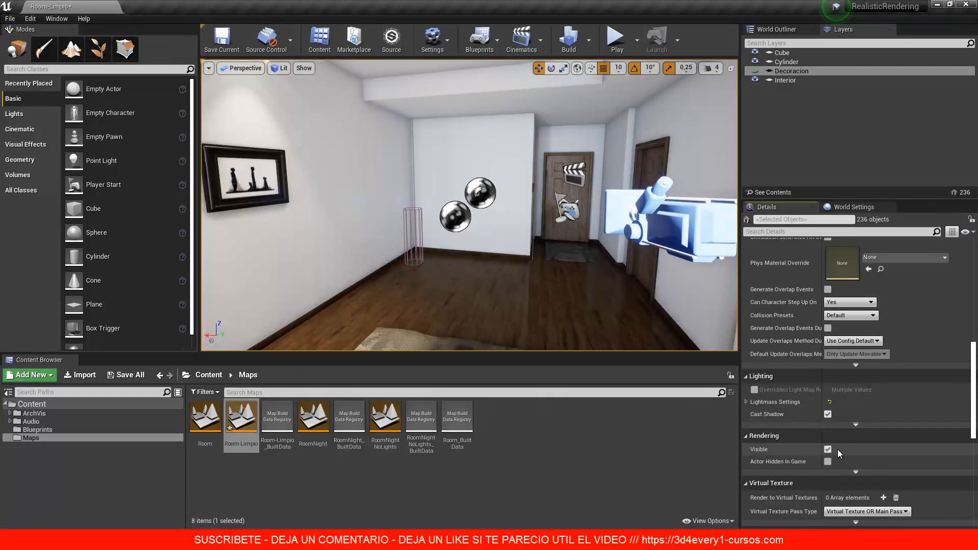
# Show the Decoracion layer and switch the viewport to the Lighting Only view mode
pyautogui.click(755, 72)
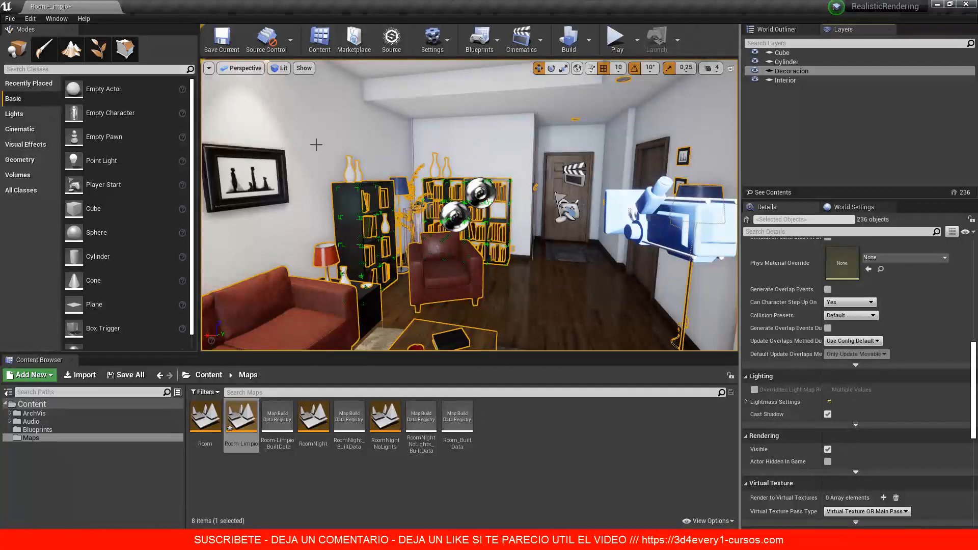
pyautogui.click(280, 67)
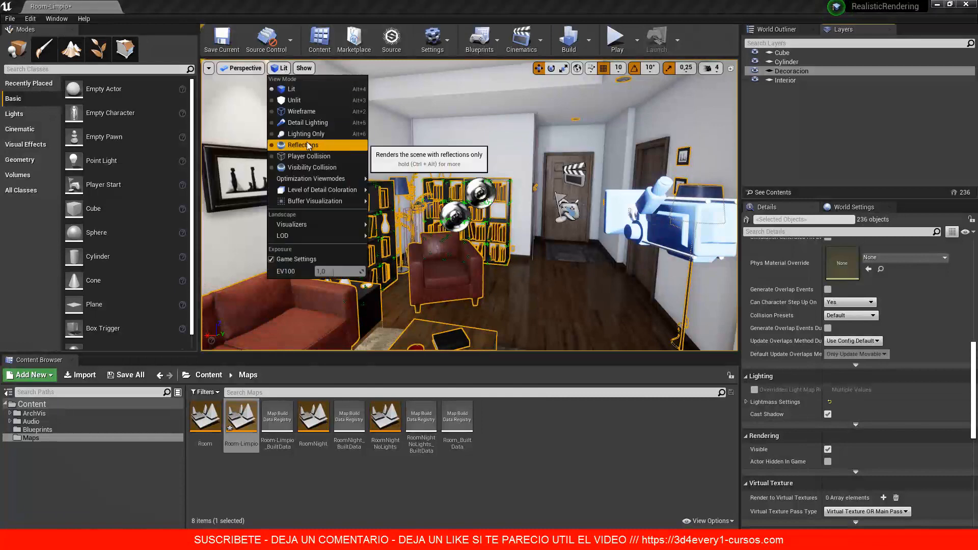
pyautogui.click(305, 134)
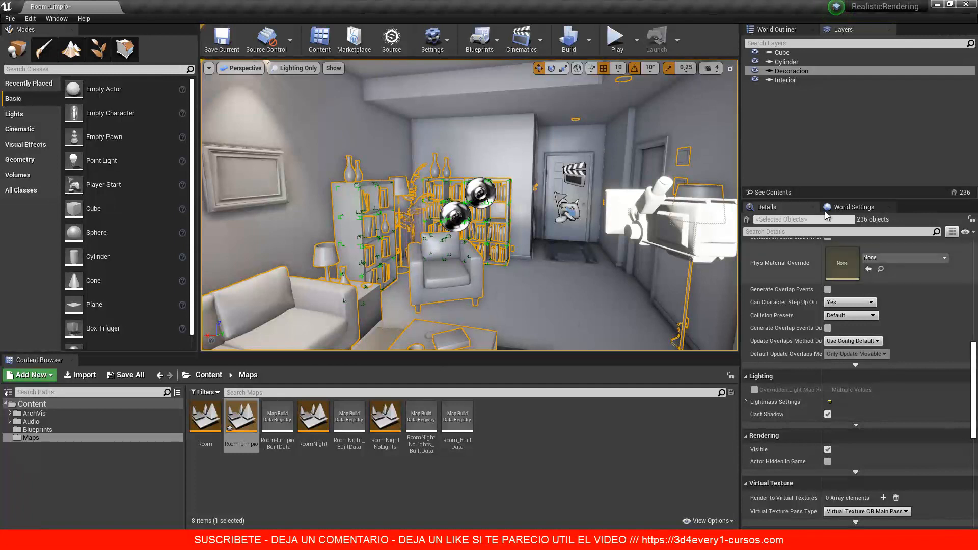
# Hide the Decoracion layer and select all of its actors again
pyautogui.click(754, 71)
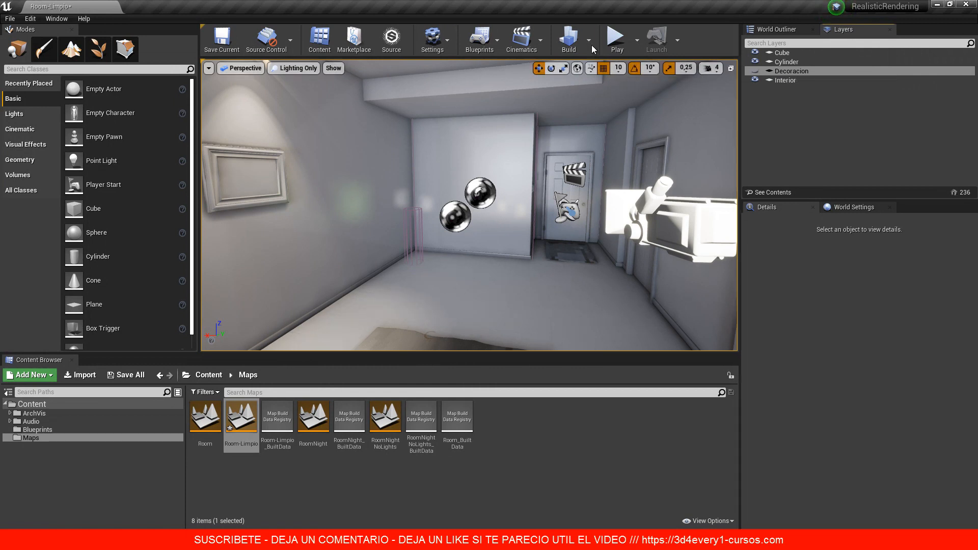
pyautogui.rightClick(793, 72)
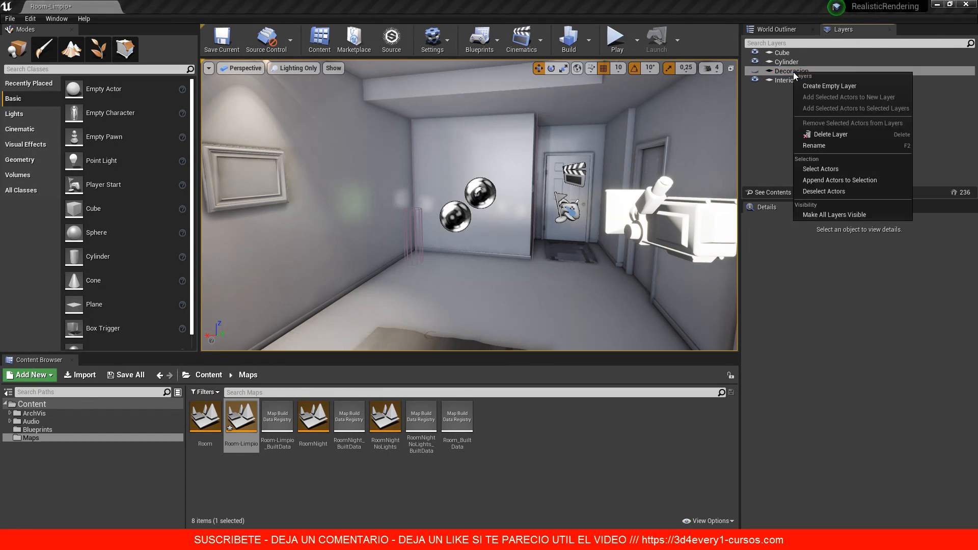
pyautogui.click(832, 169)
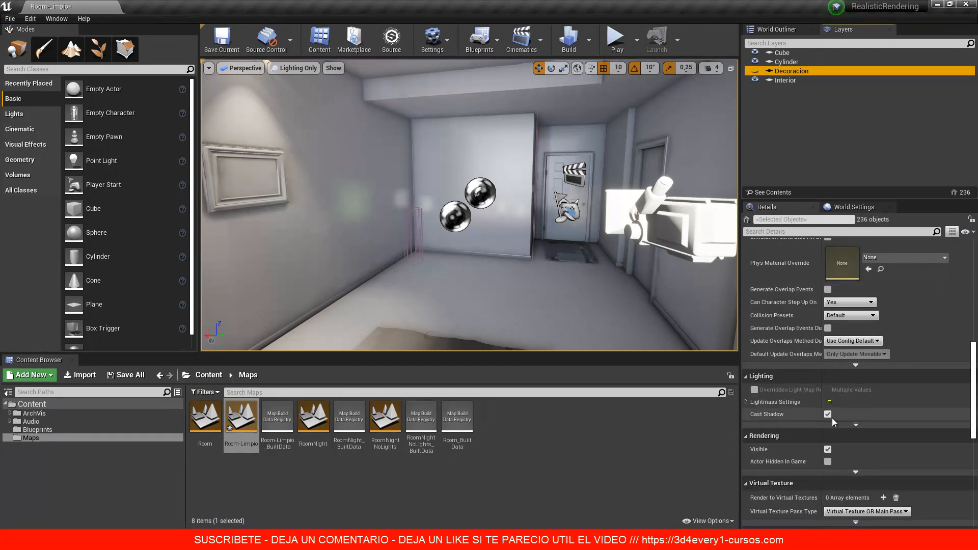